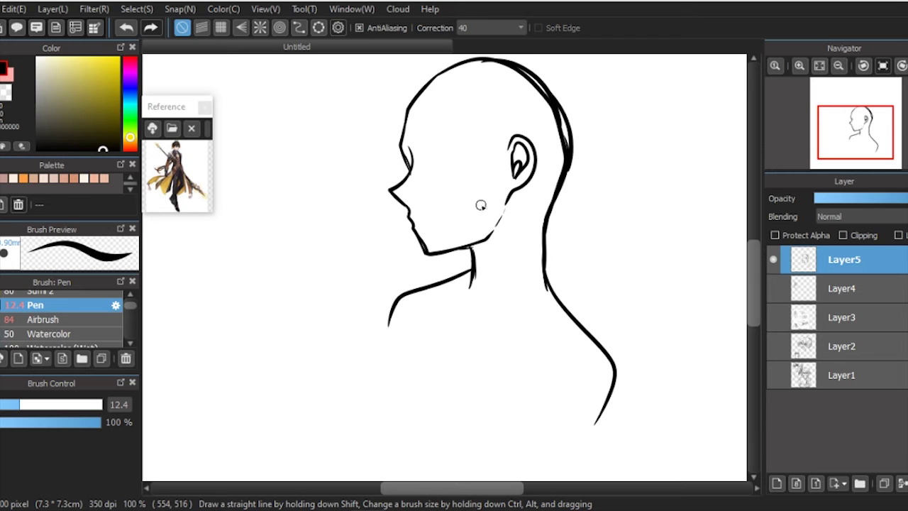
Sketch the far shoulder curve, the near shoulder crease, and the near upper arm's inner and outer lines toward the elbow
{"action": "left_click_drag", "start_coordinate": [438, 283], "coordinate": [365, 338]}
{"action": "left_click_drag", "start_coordinate": [546, 383], "coordinate": [500, 457]}
{"action": "left_click_drag", "start_coordinate": [550, 374], "coordinate": [591, 361]}
{"action": "scroll", "coordinate": [589, 330], "scroll_direction": "down", "scroll_amount": 2}
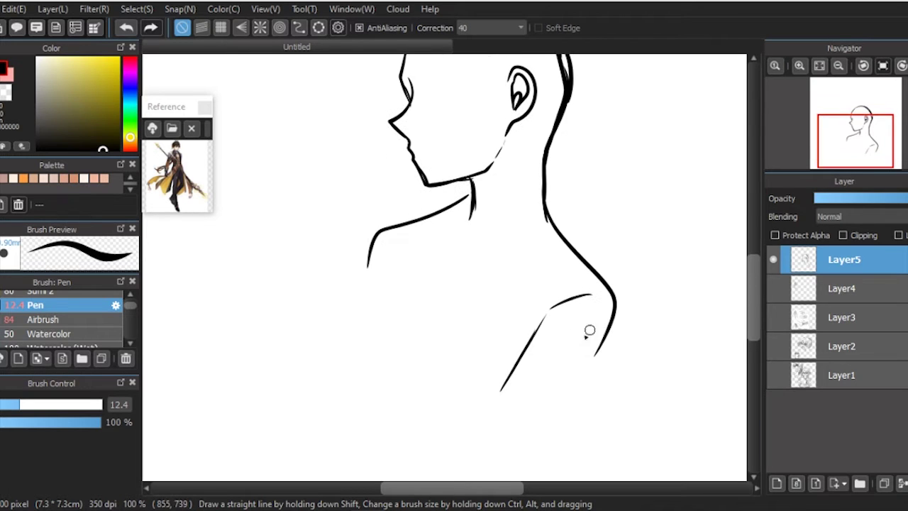
{"action": "key", "text": "ctrl+z"}
{"action": "scroll", "coordinate": [756, 289], "scroll_direction": "down", "scroll_amount": 1}
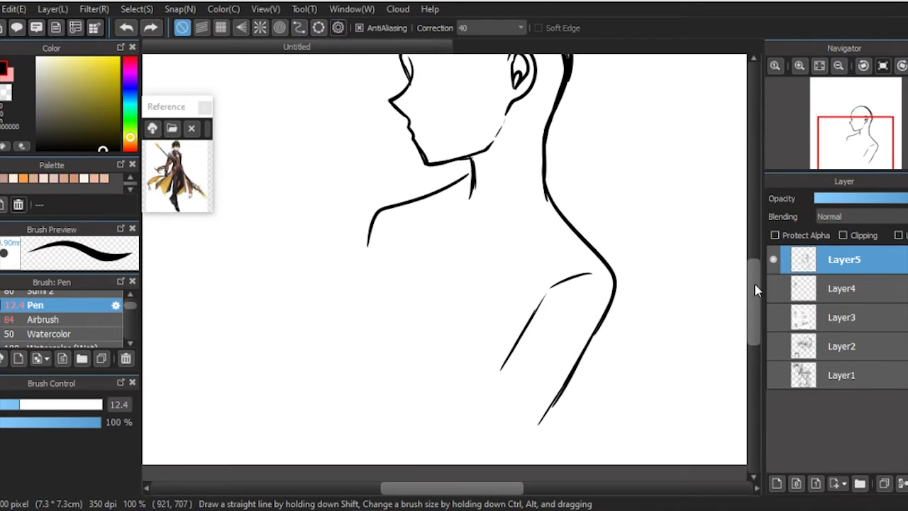
Sketch the bent elbow, the raised forearm ending in a rounded hand, and the curved chest line beside it
{"action": "left_click_drag", "start_coordinate": [442, 342], "coordinate": [540, 394]}
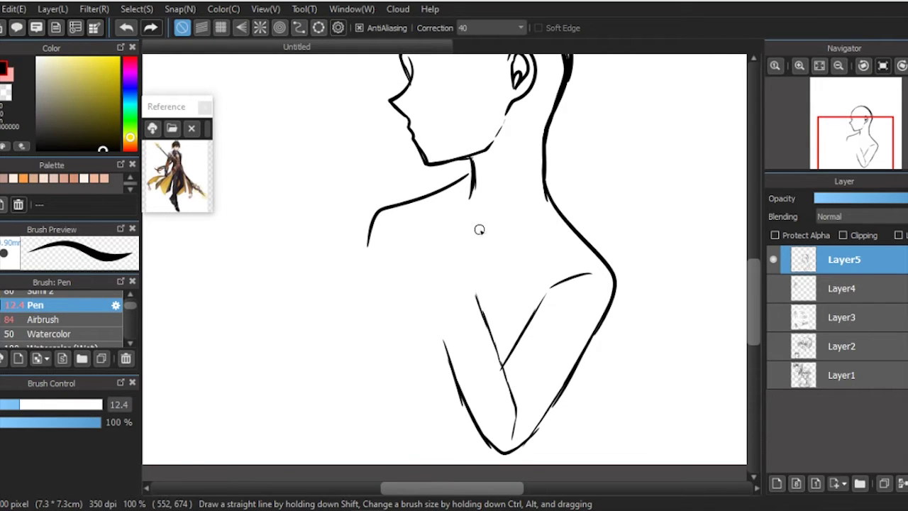
{"action": "left_click_drag", "start_coordinate": [390, 219], "coordinate": [395, 252]}
{"action": "left_click_drag", "start_coordinate": [411, 222], "coordinate": [390, 309]}
{"action": "mouse_move", "coordinate": [473, 302]}
{"action": "left_mouse_down"}
{"action": "mouse_move", "coordinate": [467, 259]}
{"action": "mouse_move", "coordinate": [413, 262]}
{"action": "left_mouse_up"}
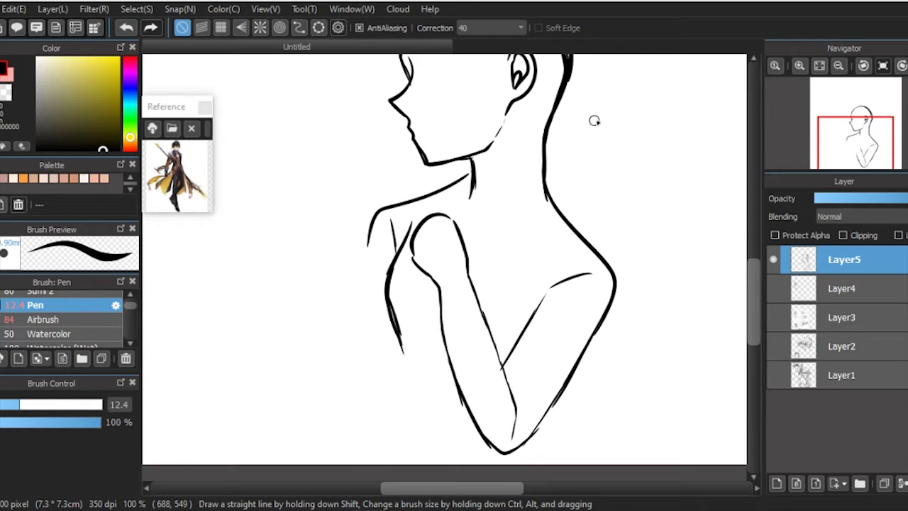
Sketch the far arm hanging down and its forearm crossing the torso beneath the raised arm
{"action": "left_click_drag", "start_coordinate": [403, 353], "coordinate": [411, 410]}
{"action": "left_click_drag", "start_coordinate": [376, 216], "coordinate": [359, 389]}
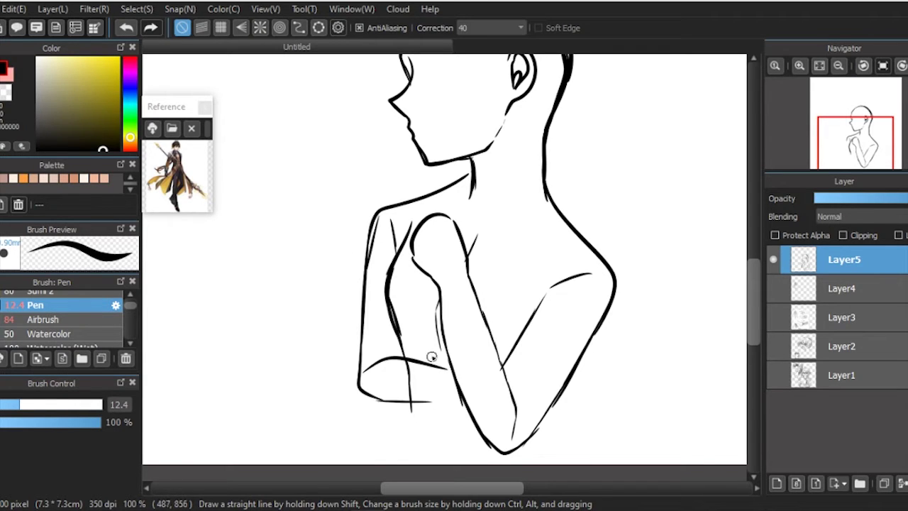
{"action": "mouse_move", "coordinate": [388, 354]}
{"action": "left_mouse_down"}
{"action": "mouse_move", "coordinate": [479, 402]}
{"action": "mouse_move", "coordinate": [564, 392]}
{"action": "mouse_move", "coordinate": [514, 415]}
{"action": "left_mouse_up"}
{"action": "left_click_drag", "start_coordinate": [404, 394], "coordinate": [408, 354]}
Clean up stray sketch marks around the crossed arms and add a second slope line from the nape to the near shoulder
{"action": "key", "text": "e"}
{"action": "key", "text": "b"}
{"action": "scroll", "coordinate": [454, 284], "scroll_direction": "right", "scroll_amount": 2}
{"action": "scroll", "coordinate": [497, 283], "scroll_direction": "up", "scroll_amount": 3}
{"action": "left_click_drag", "start_coordinate": [495, 276], "coordinate": [562, 389]}
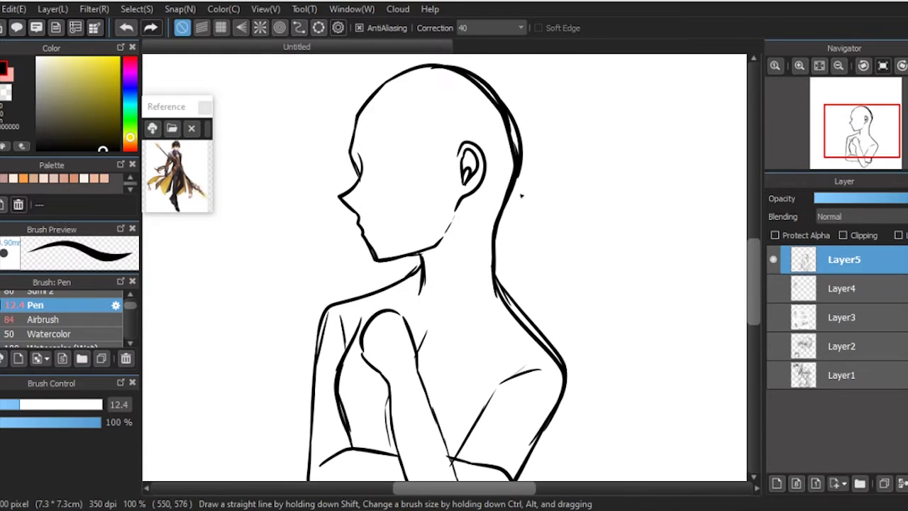
{"action": "scroll", "coordinate": [398, 346], "scroll_direction": "down", "scroll_amount": 2}
{"action": "scroll", "coordinate": [541, 262], "scroll_direction": "up", "scroll_amount": 2}
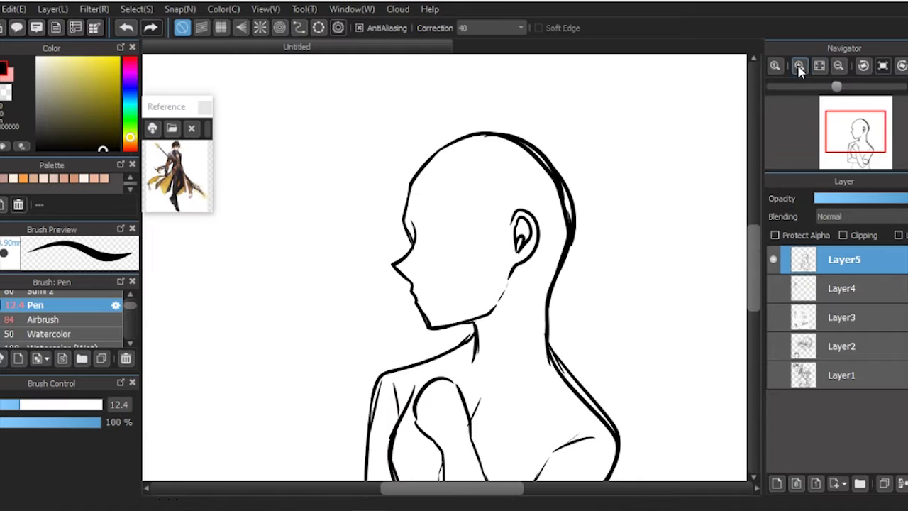
Transform the whole sketch so the figure fills the canvas
{"action": "scroll", "coordinate": [497, 234], "scroll_direction": "down", "scroll_amount": 3}
{"action": "key", "text": "ctrl+t"}
{"action": "mouse_move", "coordinate": [482, 234]}
{"action": "left_mouse_down"}
{"action": "mouse_move", "coordinate": [504, 215]}
{"action": "mouse_move", "coordinate": [496, 214]}
{"action": "left_mouse_up"}
{"action": "key", "text": "Return"}
{"action": "scroll", "coordinate": [454, 248], "scroll_direction": "up", "scroll_amount": 3}
Fade the sketch layer and place a new layer beneath Layer1 for line art, with the pen size at 6.4
{"action": "left_click", "coordinate": [851, 199]}
{"action": "left_click", "coordinate": [776, 483]}
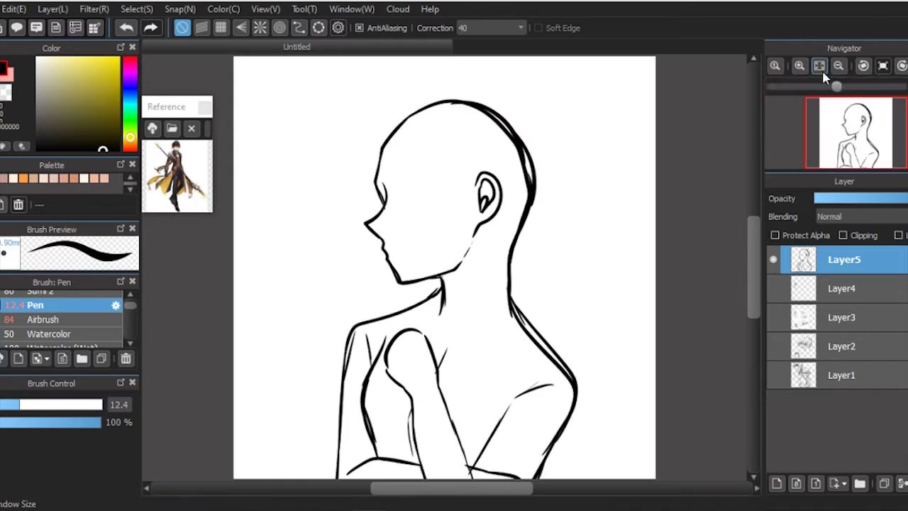
{"action": "left_click_drag", "start_coordinate": [844, 259], "coordinate": [844, 404]}
{"action": "left_click", "coordinate": [5, 402]}
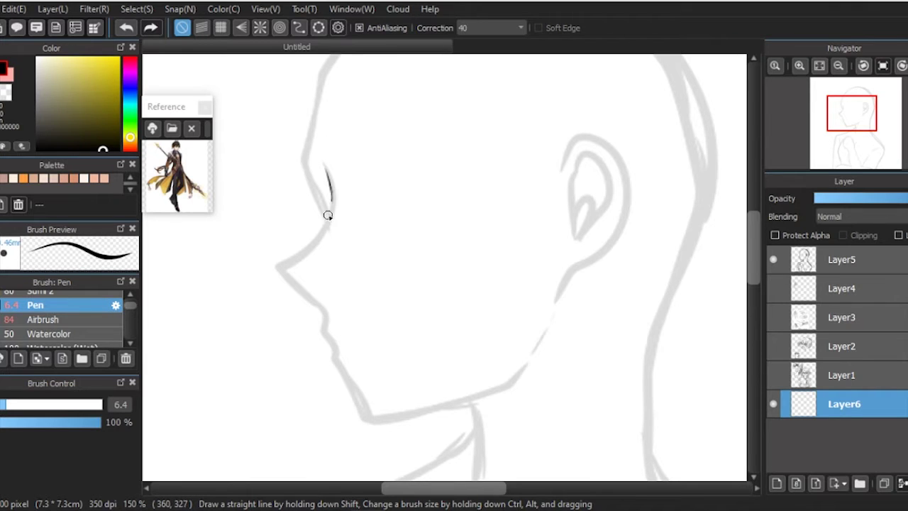
Ink the face profile over the sketch from the brow and nose past the lips and chin, continuing along the jaw toward the ear
{"action": "key", "text": "ctrl+plus"}
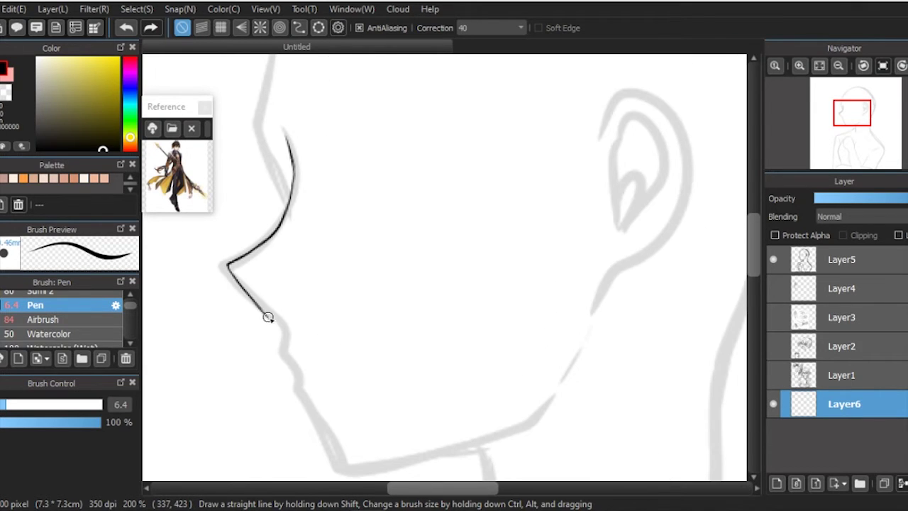
{"action": "left_click_drag", "start_coordinate": [753, 261], "coordinate": [753, 268]}
{"action": "left_click_drag", "start_coordinate": [332, 430], "coordinate": [404, 445]}
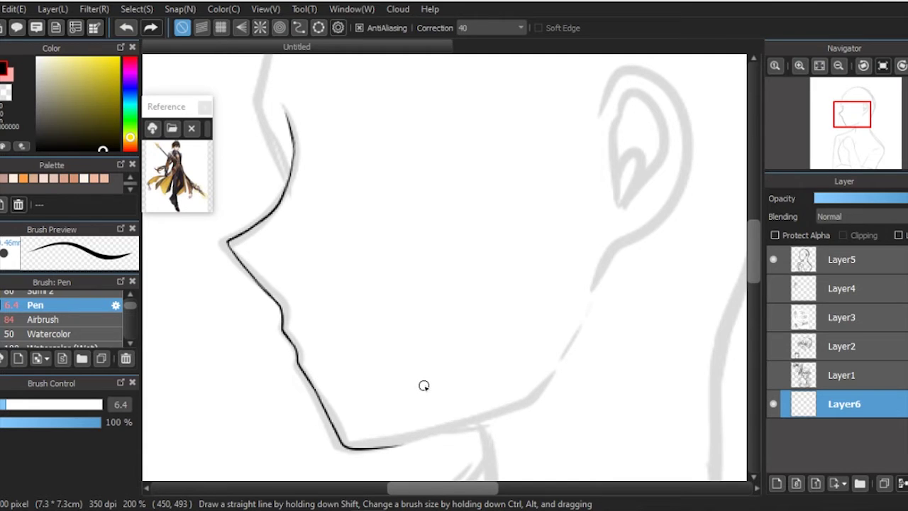
{"action": "key", "text": "ctrl+z"}
{"action": "mouse_move", "coordinate": [332, 430]}
{"action": "left_mouse_down"}
{"action": "mouse_move", "coordinate": [461, 404]}
{"action": "mouse_move", "coordinate": [567, 351]}
{"action": "mouse_move", "coordinate": [596, 297]}
{"action": "left_mouse_up"}
Ink the ear's outer rim down to the jaw and its inner folds
{"action": "scroll", "coordinate": [596, 296], "scroll_direction": "up", "scroll_amount": 1}
{"action": "mouse_move", "coordinate": [624, 90]}
{"action": "left_mouse_down"}
{"action": "mouse_move", "coordinate": [612, 268]}
{"action": "mouse_move", "coordinate": [597, 317]}
{"action": "left_mouse_up"}
{"action": "left_click_drag", "start_coordinate": [624, 219], "coordinate": [623, 132]}
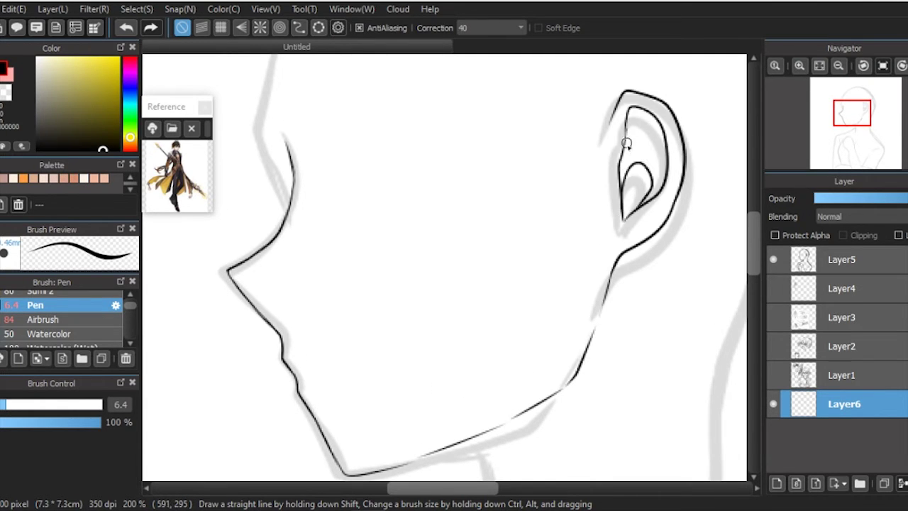
Ink the eyebrows and both half-closed eyes with thick upper lashes, redrawing the near eyebrow as a lighter line
{"action": "scroll", "coordinate": [762, 239], "scroll_direction": "up", "scroll_amount": 4}
{"action": "left_click_drag", "start_coordinate": [357, 210], "coordinate": [511, 202]}
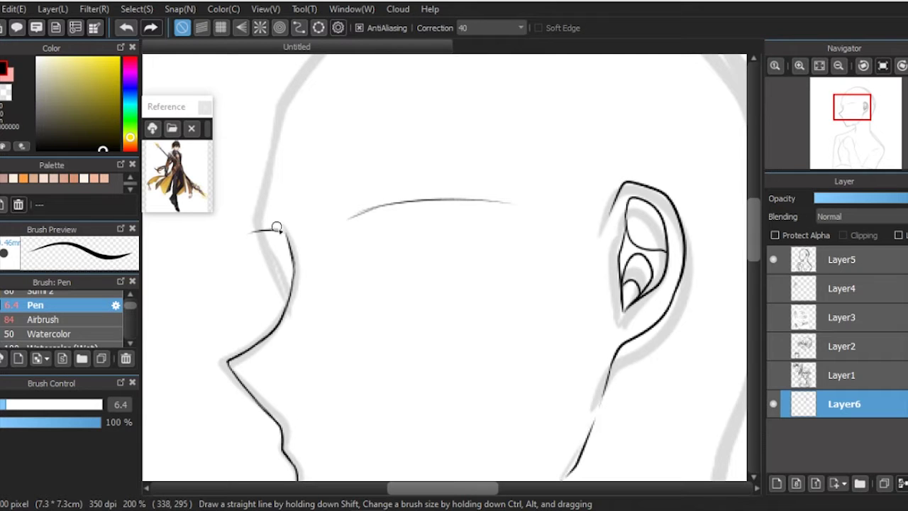
{"action": "left_click_drag", "start_coordinate": [352, 264], "coordinate": [503, 241]}
{"action": "key", "text": "e"}
{"action": "left_click_drag", "start_coordinate": [349, 214], "coordinate": [509, 204]}
{"action": "key", "text": "b"}
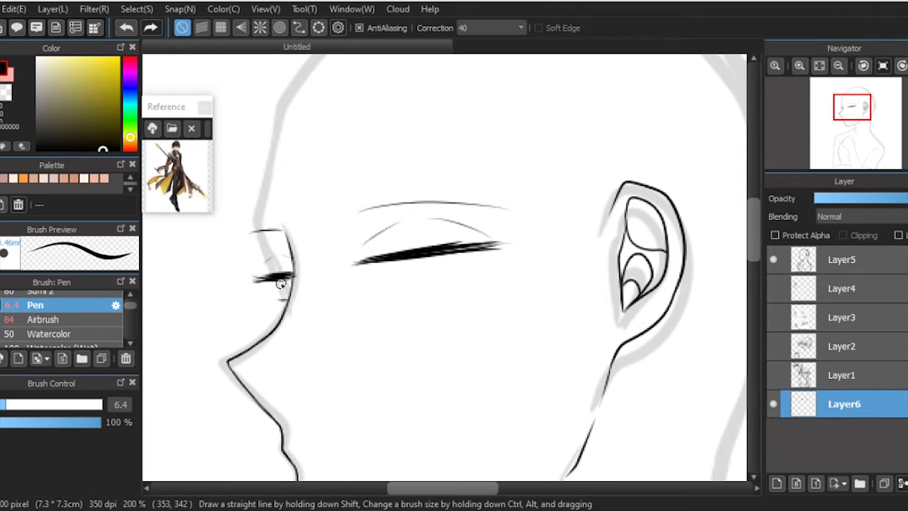
{"action": "left_click_drag", "start_coordinate": [362, 264], "coordinate": [504, 243]}
{"action": "left_click_drag", "start_coordinate": [276, 277], "coordinate": [252, 290]}
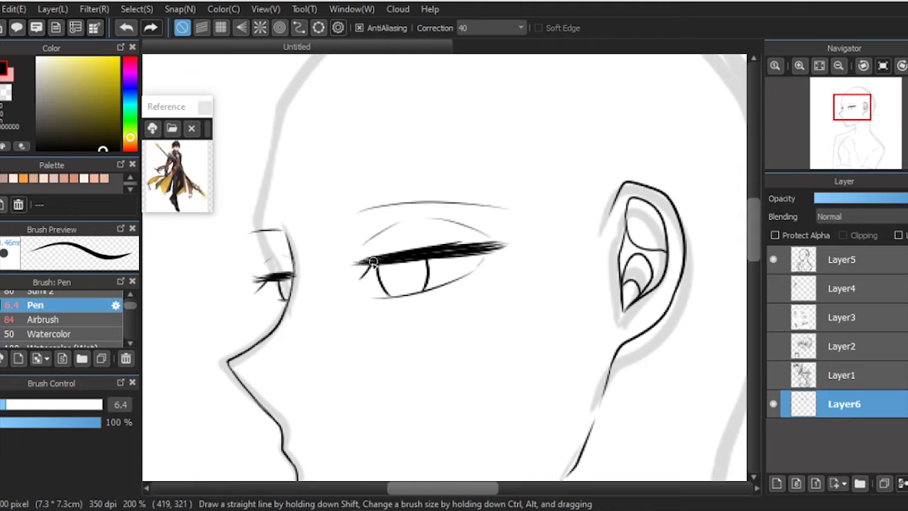
Ink pointed fringe strands across the forehead to the ear and the long front locks sweeping out past the brow
{"action": "scroll", "coordinate": [372, 263], "scroll_direction": "down", "scroll_amount": 2}
{"action": "scroll", "coordinate": [745, 268], "scroll_direction": "up", "scroll_amount": 2}
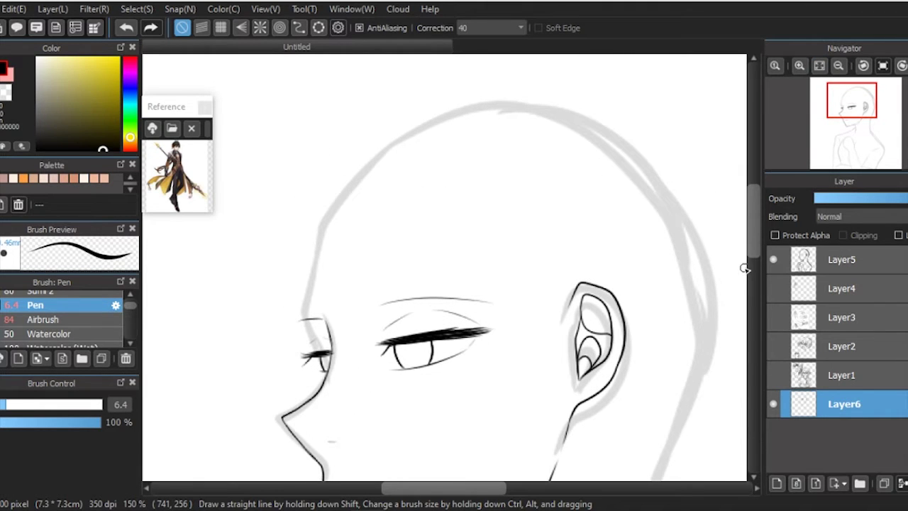
{"action": "left_click_drag", "start_coordinate": [335, 170], "coordinate": [314, 341]}
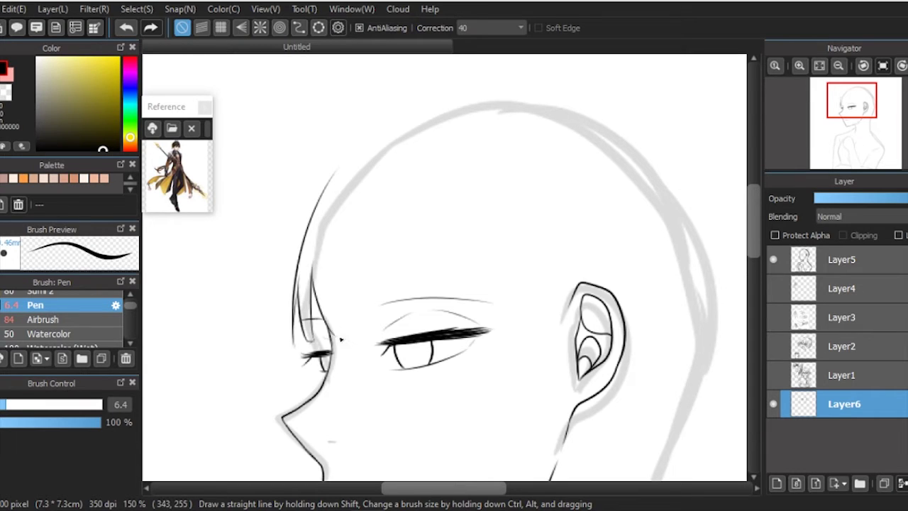
{"action": "key", "text": "ctrl+z"}
{"action": "left_click_drag", "start_coordinate": [368, 255], "coordinate": [391, 325]}
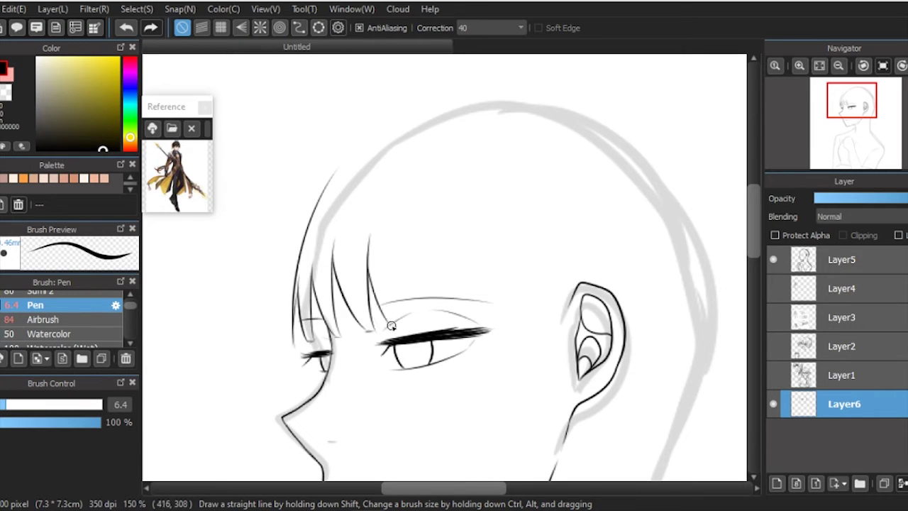
{"action": "left_click_drag", "start_coordinate": [566, 262], "coordinate": [556, 365]}
{"action": "left_click_drag", "start_coordinate": [374, 127], "coordinate": [247, 349]}
{"action": "left_click_drag", "start_coordinate": [283, 282], "coordinate": [291, 348]}
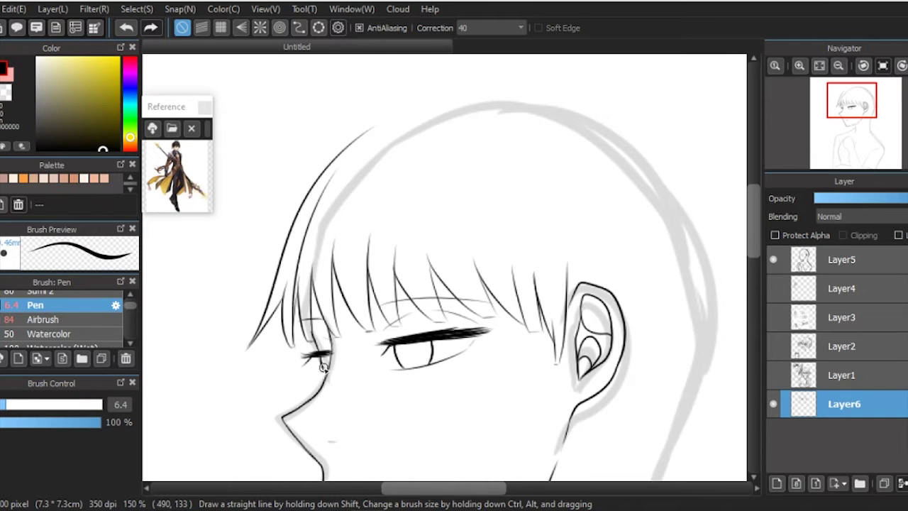
Ink the hair's outer contour over the crown and down the back of the head
{"action": "scroll", "coordinate": [323, 367], "scroll_direction": "down", "scroll_amount": 2}
{"action": "mouse_move", "coordinate": [387, 209]}
{"action": "left_mouse_down"}
{"action": "mouse_move", "coordinate": [529, 216]}
{"action": "mouse_move", "coordinate": [601, 363]}
{"action": "left_mouse_up"}
{"action": "key", "text": "ctrl+z"}
{"action": "key", "text": "ctrl+y"}
Ink short curved parting strands at the crown and add a second line to the near eyebrow
{"action": "left_click_drag", "start_coordinate": [855, 100], "coordinate": [862, 107]}
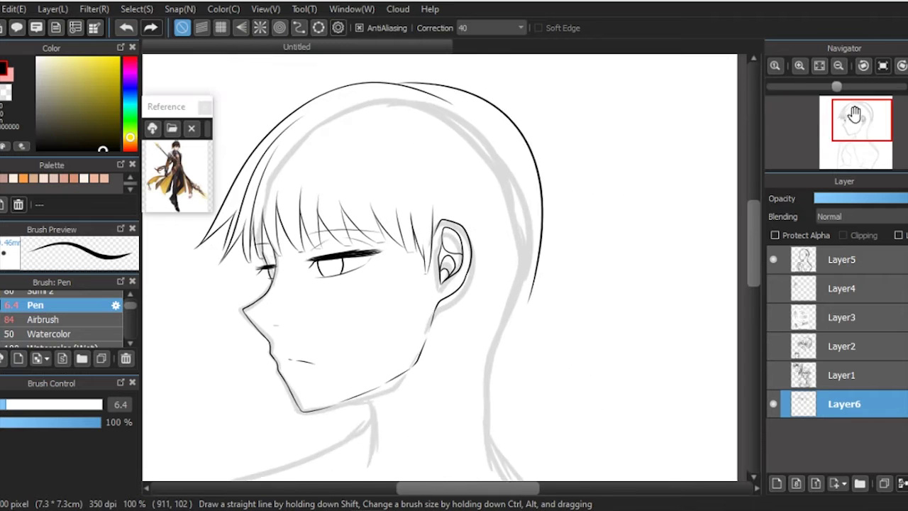
{"action": "scroll", "coordinate": [855, 107], "scroll_direction": "up", "scroll_amount": 2}
{"action": "left_click_drag", "start_coordinate": [496, 172], "coordinate": [452, 230]}
{"action": "left_click_drag", "start_coordinate": [496, 172], "coordinate": [531, 234]}
{"action": "left_click_drag", "start_coordinate": [454, 164], "coordinate": [527, 170]}
{"action": "left_click_drag", "start_coordinate": [853, 114], "coordinate": [856, 122]}
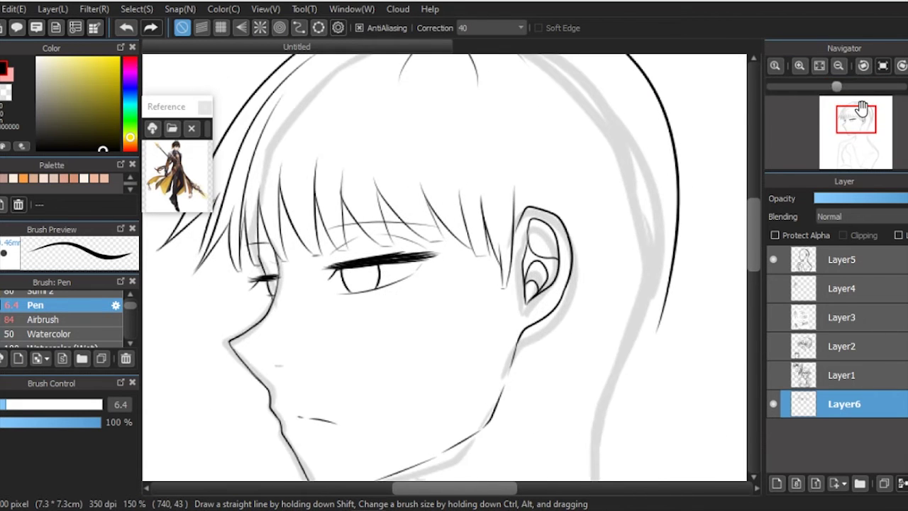
{"action": "scroll", "coordinate": [862, 108], "scroll_direction": "up", "scroll_amount": 1}
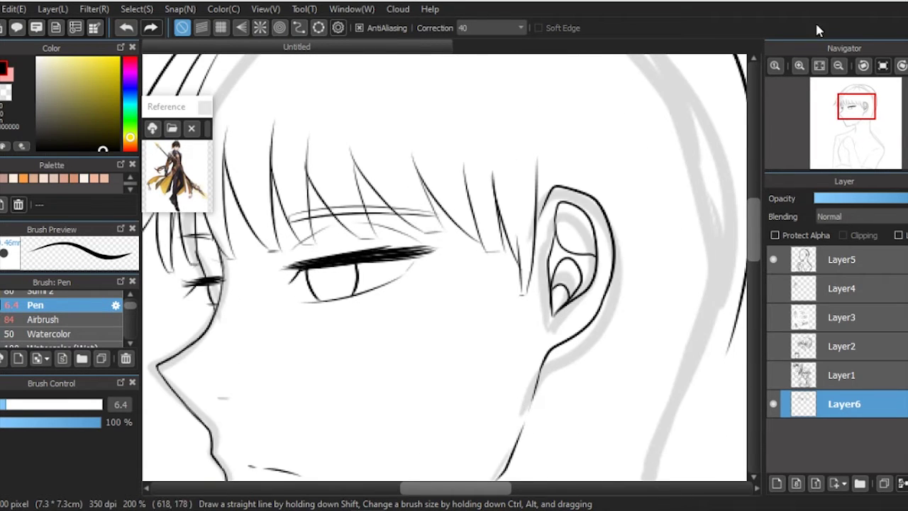
Ink the short hair ends behind the ear down to the nape and the front neck line below the jaw
{"action": "key", "text": "ctrl+minus"}
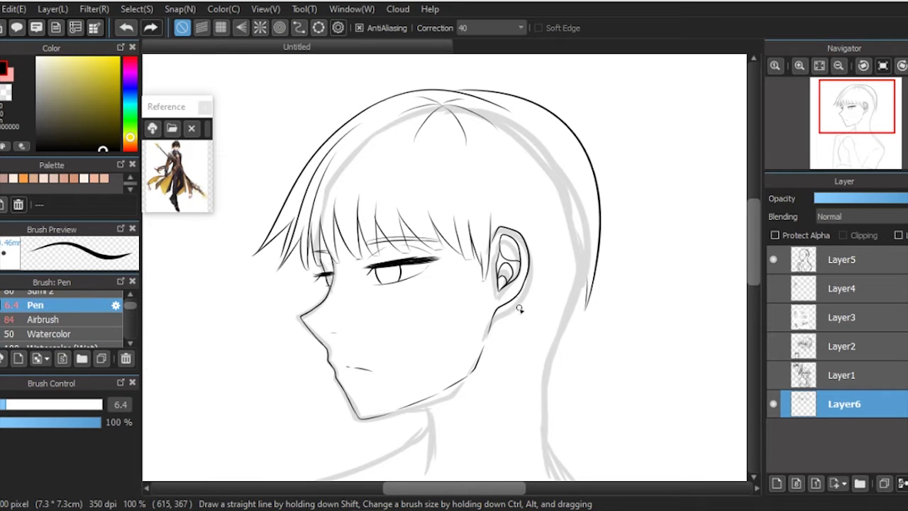
{"action": "scroll", "coordinate": [580, 263], "scroll_direction": "up", "scroll_amount": 1}
{"action": "left_click_drag", "start_coordinate": [594, 263], "coordinate": [580, 325]}
{"action": "key", "text": "ctrl+z"}
{"action": "key", "text": "ctrl+minus"}
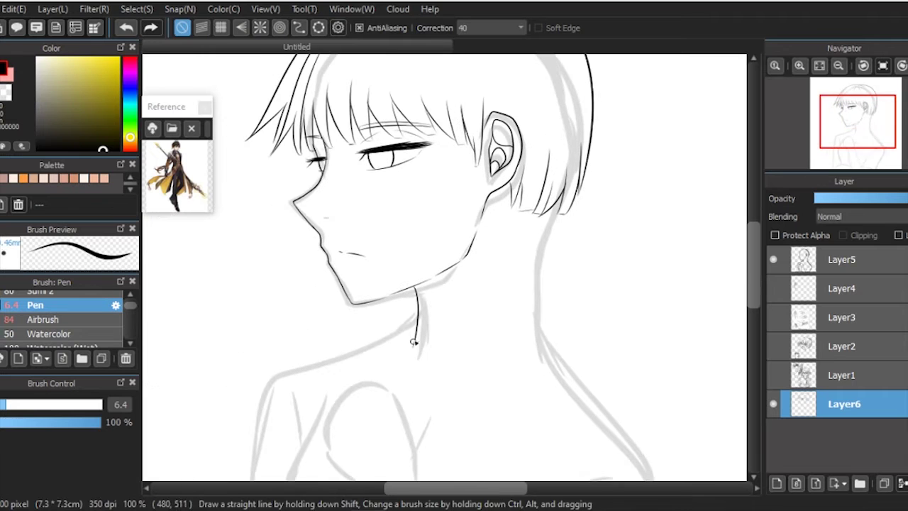
Ink a diagonal hairline from the ear to the nape and fill the area above it with hatching strokes
{"action": "scroll", "coordinate": [543, 241], "scroll_direction": "up", "scroll_amount": 1}
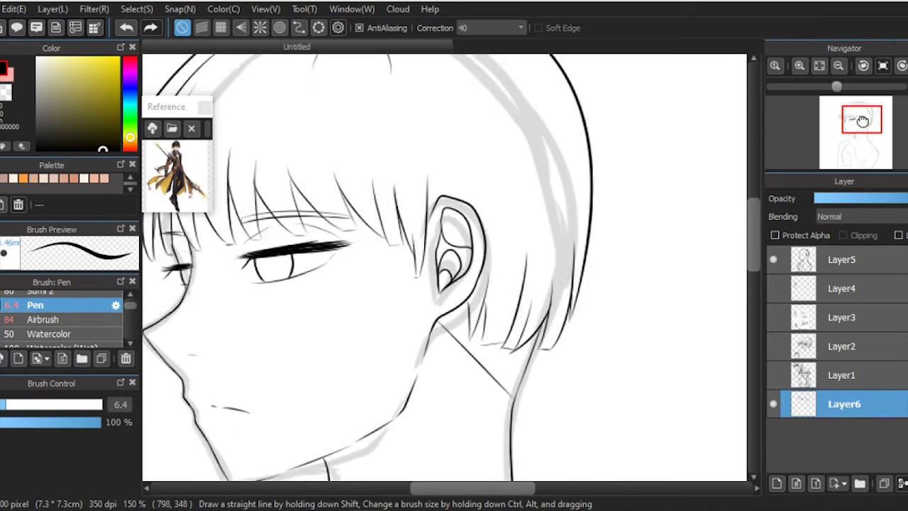
{"action": "scroll", "coordinate": [426, 284], "scroll_direction": "up", "scroll_amount": 1}
{"action": "left_click_drag", "start_coordinate": [465, 394], "coordinate": [388, 299]}
{"action": "left_click_drag", "start_coordinate": [424, 341], "coordinate": [483, 336]}
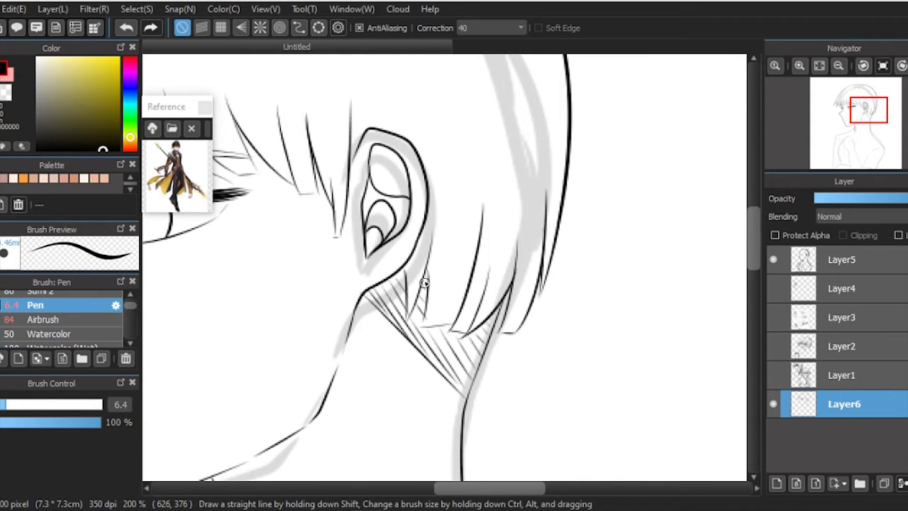
Trim the lower ends of the neck lines and ink the collar band's upper and lower edges around the neck
{"action": "left_click", "coordinate": [807, 71]}
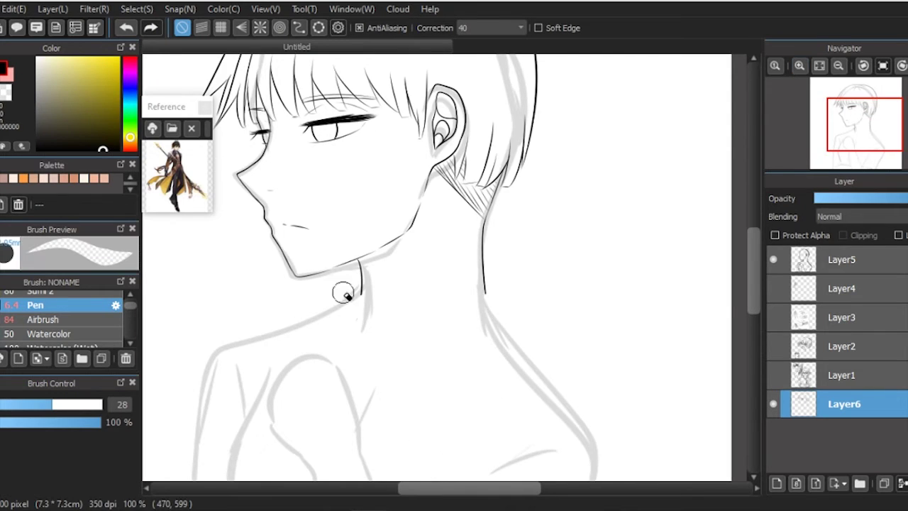
{"action": "left_click", "coordinate": [778, 66]}
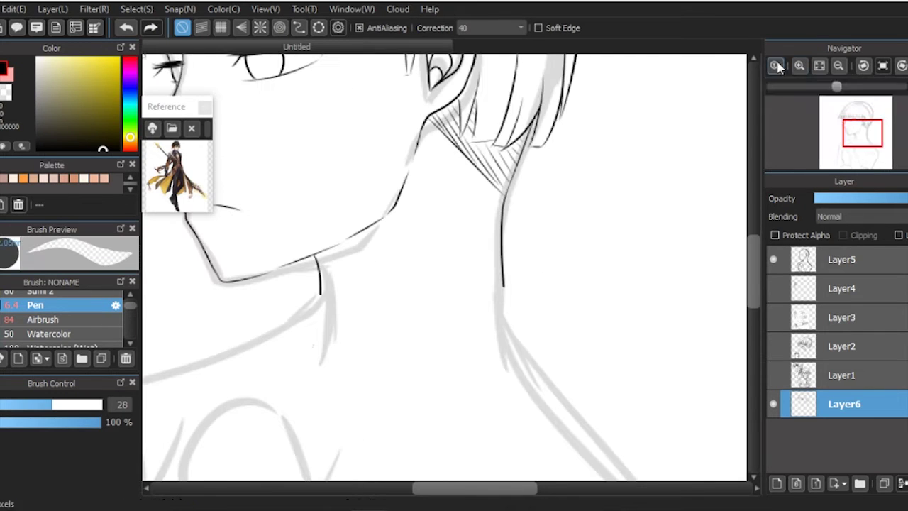
{"action": "left_click", "coordinate": [320, 293], "text": "shift"}
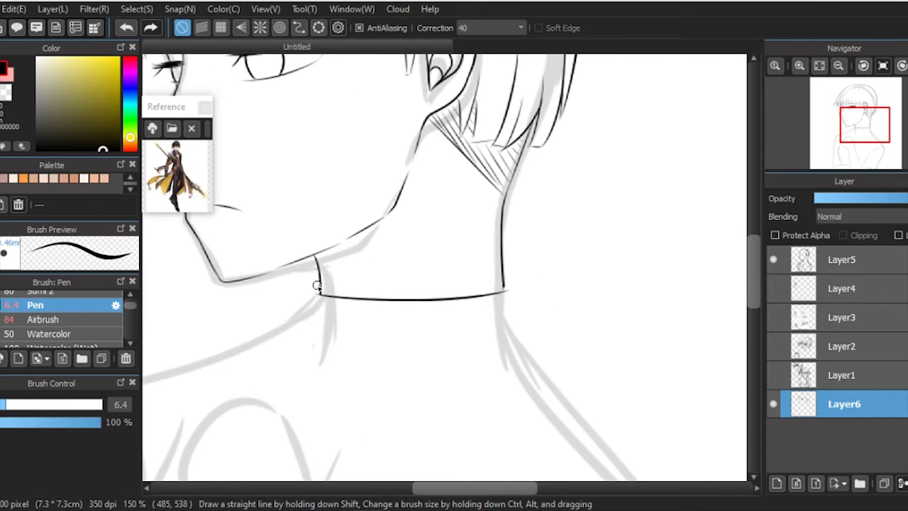
{"action": "left_click_drag", "start_coordinate": [301, 316], "coordinate": [510, 339]}
Ink both shoulder slopes from the collar down into the outer edges of the upper arms
{"action": "key", "text": "ctrl+minus"}
{"action": "scroll", "coordinate": [444, 267], "scroll_direction": "down", "scroll_amount": 4}
{"action": "mouse_move", "coordinate": [412, 159]}
{"action": "left_mouse_down"}
{"action": "mouse_move", "coordinate": [283, 208]}
{"action": "mouse_move", "coordinate": [270, 301]}
{"action": "left_mouse_up"}
{"action": "left_click_drag", "start_coordinate": [553, 170], "coordinate": [608, 410]}
{"action": "scroll", "coordinate": [443, 266], "scroll_direction": "down", "scroll_amount": 2}
Ink two short parallel seam lines across the front of the collar band
{"action": "key", "text": "ctrl+plus"}
{"action": "left_click_drag", "start_coordinate": [442, 184], "coordinate": [430, 223]}
{"action": "left_click_drag", "start_coordinate": [456, 184], "coordinate": [444, 222]}
Ink the two parallel edges of the strap running from the near shoulder diagonally down the chest
{"action": "left_click", "coordinate": [821, 68]}
{"action": "mouse_move", "coordinate": [583, 171]}
{"action": "left_mouse_down"}
{"action": "mouse_move", "coordinate": [483, 358]}
{"action": "mouse_move", "coordinate": [501, 358]}
{"action": "left_mouse_up"}
{"action": "key", "text": "ctrl+plus"}
{"action": "key", "text": "ctrl+plus"}
{"action": "key", "text": "ctrl+plus"}
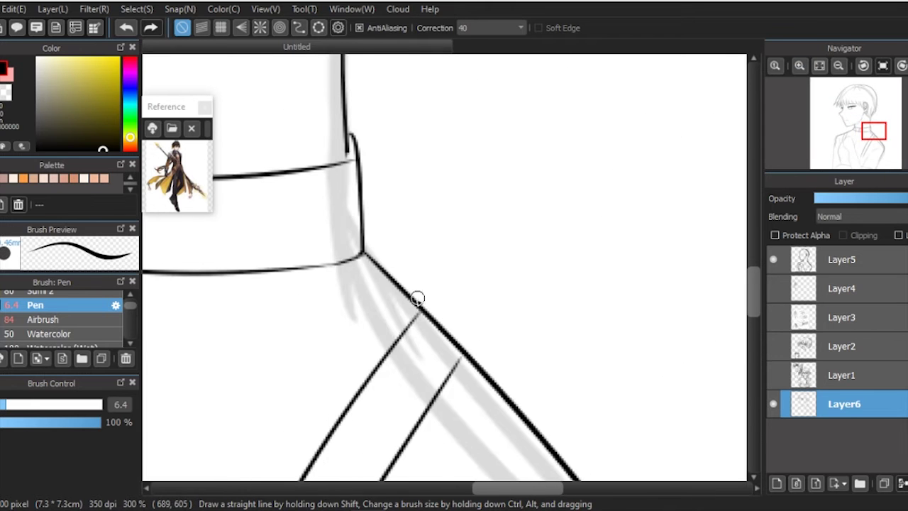
{"action": "key", "text": "ctrl+minus"}
{"action": "key", "text": "ctrl+minus"}
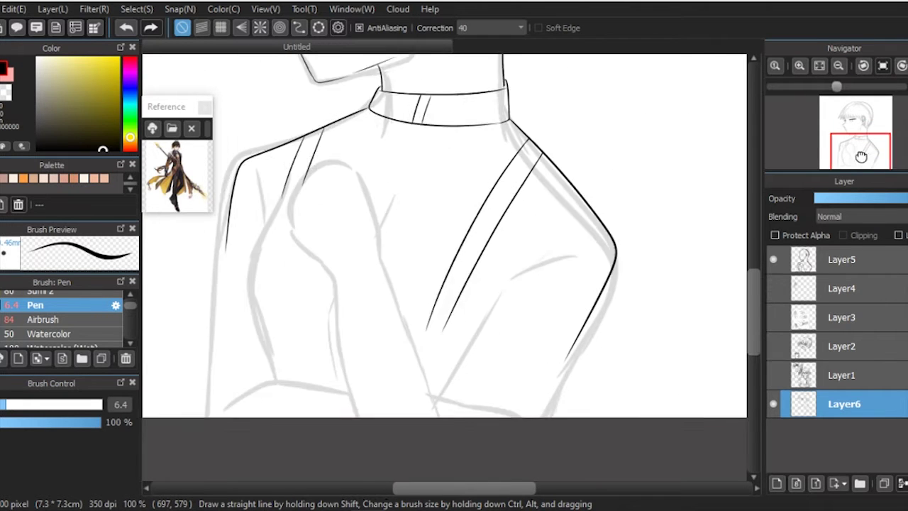
Ink the far strap's two parallel edges down the chest to the crossing forearm, undoing stray strokes
{"action": "key", "text": "ctrl+plus"}
{"action": "mouse_move", "coordinate": [351, 57]}
{"action": "left_mouse_down"}
{"action": "mouse_move", "coordinate": [309, 183]}
{"action": "mouse_move", "coordinate": [317, 396]}
{"action": "left_mouse_up"}
{"action": "key", "text": "ctrl+z"}
{"action": "mouse_move", "coordinate": [309, 184]}
{"action": "left_mouse_down"}
{"action": "mouse_move", "coordinate": [296, 229]}
{"action": "mouse_move", "coordinate": [316, 389]}
{"action": "left_mouse_up"}
{"action": "mouse_move", "coordinate": [364, 88]}
{"action": "left_mouse_down"}
{"action": "mouse_move", "coordinate": [318, 227]}
{"action": "mouse_move", "coordinate": [333, 394]}
{"action": "left_mouse_up"}
{"action": "key", "text": "ctrl+z"}
Extend the near strap's two parallel edges down to the crossed arms
{"action": "left_click_drag", "start_coordinate": [856, 152], "coordinate": [864, 152]}
{"action": "left_click_drag", "start_coordinate": [437, 306], "coordinate": [426, 392]}
{"action": "left_click_drag", "start_coordinate": [469, 300], "coordinate": [442, 403]}
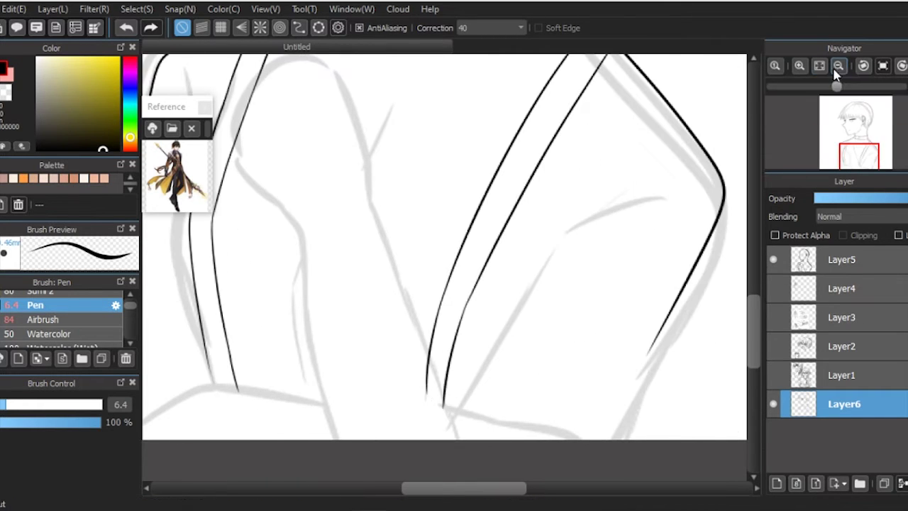
Ink the near upper sleeve with its shoulder crease, inner edge and outer edge down to the canvas bottom
{"action": "left_click", "coordinate": [838, 66]}
{"action": "mouse_move", "coordinate": [859, 149]}
{"action": "left_mouse_down"}
{"action": "mouse_move", "coordinate": [858, 107]}
{"action": "mouse_move", "coordinate": [862, 150]}
{"action": "left_mouse_up"}
{"action": "left_click_drag", "start_coordinate": [500, 210], "coordinate": [560, 190]}
{"action": "left_click_drag", "start_coordinate": [486, 227], "coordinate": [441, 306]}
{"action": "left_click_drag", "start_coordinate": [560, 284], "coordinate": [525, 367]}
{"action": "key", "text": "ctrl+z"}
{"action": "left_click_drag", "start_coordinate": [441, 306], "coordinate": [417, 361]}
Ink the raised forearm's sleeve with its cuff opening and both wrinkled side edges meeting the upper arm
{"action": "left_click", "coordinate": [799, 65]}
{"action": "mouse_move", "coordinate": [340, 179]}
{"action": "left_mouse_down"}
{"action": "mouse_move", "coordinate": [243, 290]}
{"action": "mouse_move", "coordinate": [268, 419]}
{"action": "left_mouse_up"}
{"action": "mouse_move", "coordinate": [347, 180]}
{"action": "left_mouse_down"}
{"action": "mouse_move", "coordinate": [363, 309]}
{"action": "mouse_move", "coordinate": [405, 428]}
{"action": "left_mouse_up"}
{"action": "key", "text": "ctrl+z"}
{"action": "key", "text": "e"}
{"action": "key", "text": "b"}
{"action": "left_click_drag", "start_coordinate": [370, 319], "coordinate": [385, 382]}
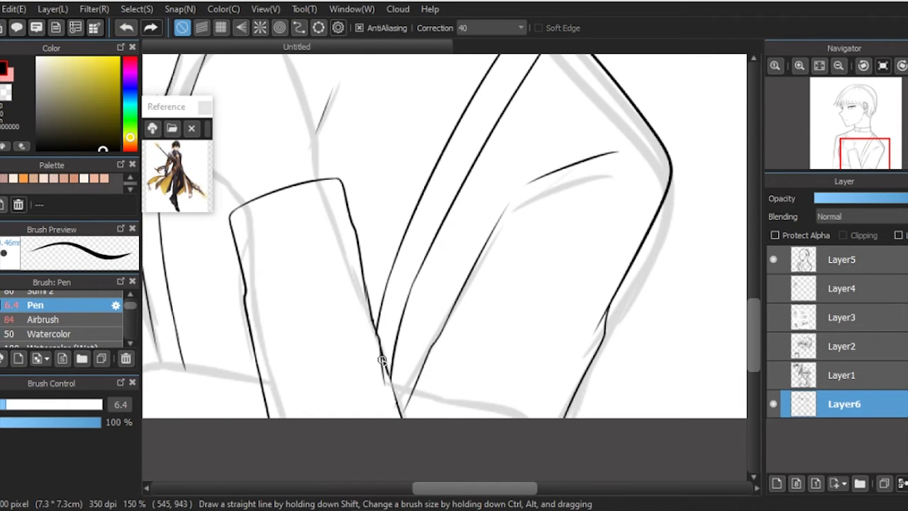
Ink the far arm and the upper edge of its forearm crossing the torso behind the raised sleeve
{"action": "left_click_drag", "start_coordinate": [864, 154], "coordinate": [846, 152]}
{"action": "mouse_move", "coordinate": [325, 402]}
{"action": "left_mouse_down"}
{"action": "mouse_move", "coordinate": [362, 390]}
{"action": "mouse_move", "coordinate": [474, 401]}
{"action": "left_mouse_up"}
{"action": "left_click_drag", "start_coordinate": [296, 298], "coordinate": [289, 421]}
{"action": "left_click", "coordinate": [799, 65]}
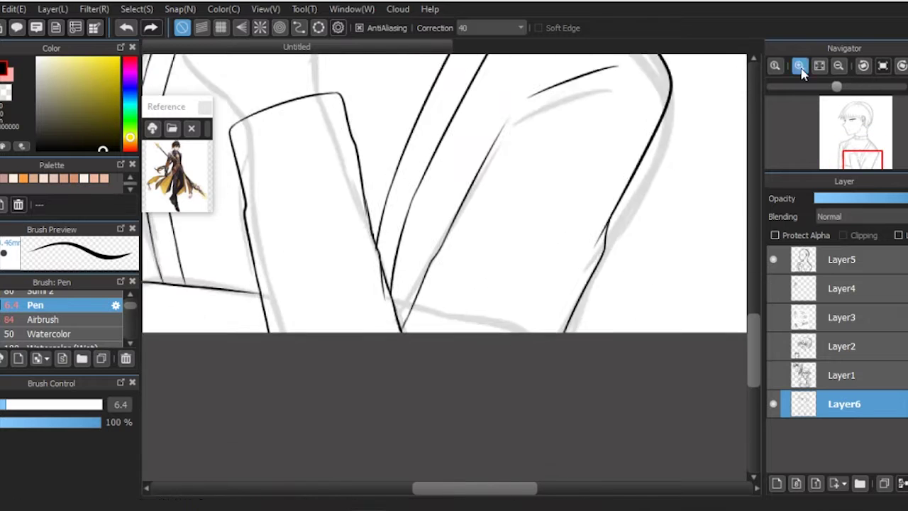
{"action": "left_click_drag", "start_coordinate": [376, 312], "coordinate": [402, 319]}
{"action": "scroll", "coordinate": [401, 318], "scroll_direction": "down", "scroll_amount": 3}
{"action": "scroll", "coordinate": [461, 213], "scroll_direction": "up", "scroll_amount": 6}
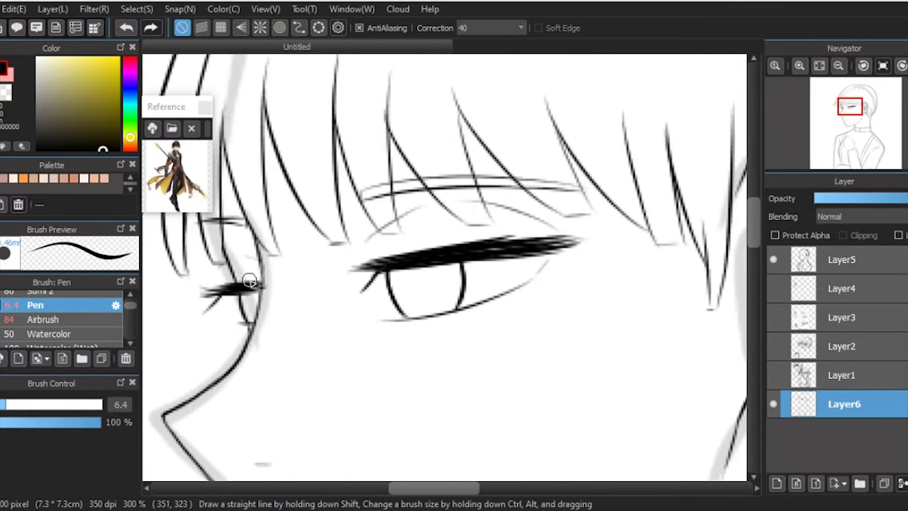
Ink a second thin line beneath the near eye's outer lower lid
{"action": "left_click_drag", "start_coordinate": [535, 273], "coordinate": [560, 260]}
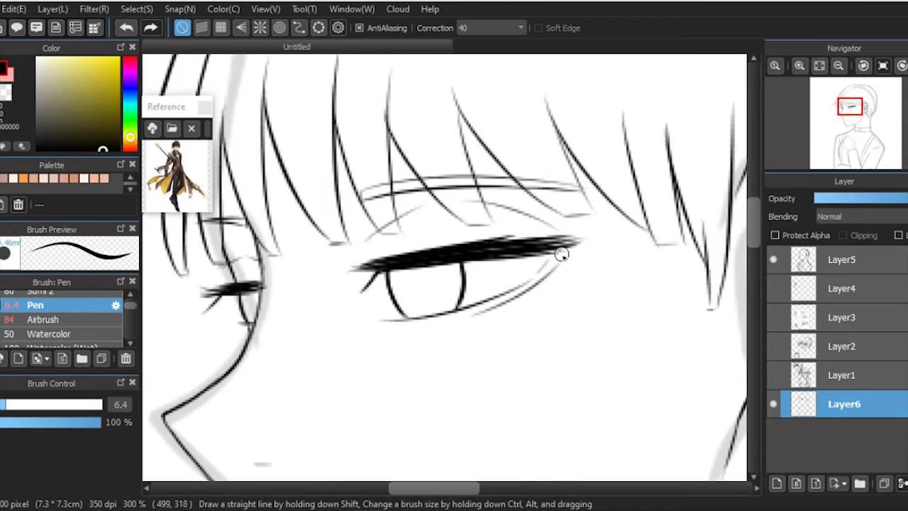
{"action": "key", "text": "ctrl+z"}
Add a new layer and ink the sketched hand's outer edge and uppermost finger on it
{"action": "left_click", "coordinate": [838, 66]}
{"action": "left_click", "coordinate": [839, 65]}
{"action": "left_click", "coordinate": [799, 66]}
{"action": "left_click", "coordinate": [800, 65]}
{"action": "left_click", "coordinate": [800, 65]}
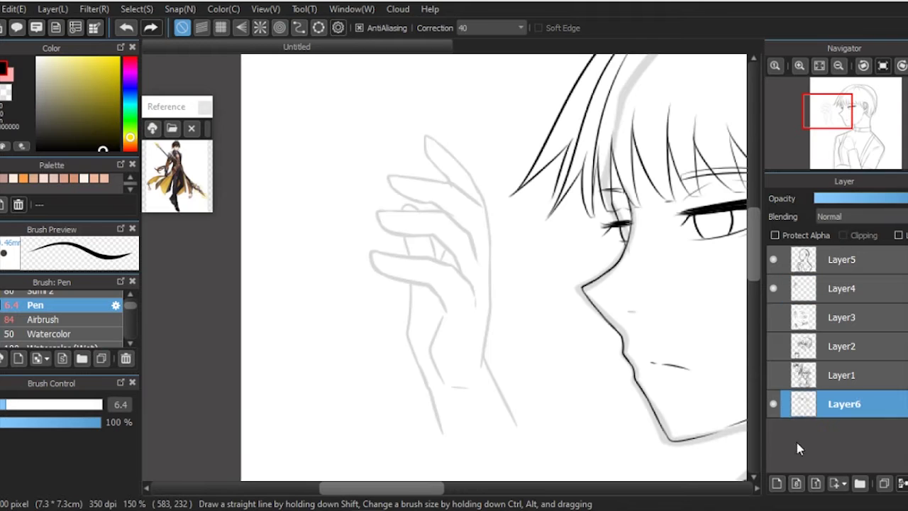
{"action": "left_click", "coordinate": [776, 483]}
{"action": "left_click_drag", "start_coordinate": [496, 186], "coordinate": [499, 404]}
{"action": "left_click_drag", "start_coordinate": [425, 92], "coordinate": [424, 121]}
Mirror the canvas view and ink the hand's remaining fingers with the short lines between them
{"action": "left_click", "coordinate": [799, 65]}
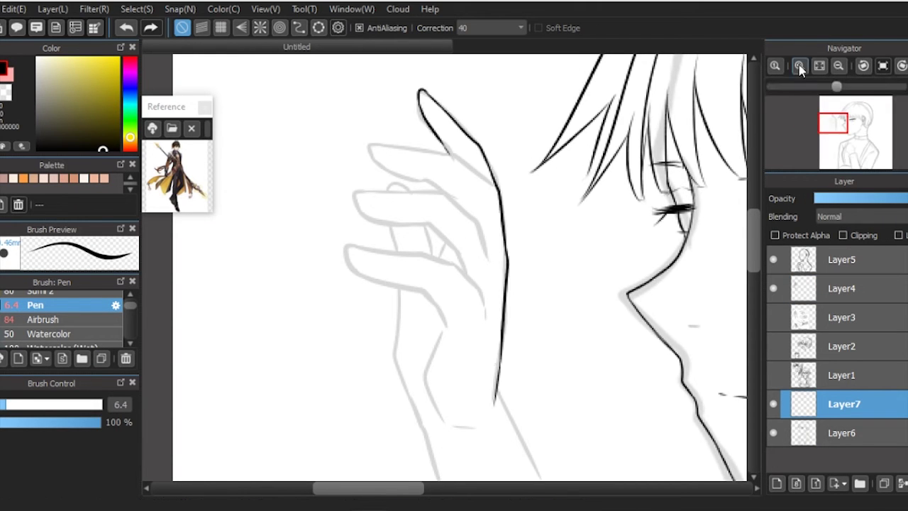
{"action": "key", "text": "h"}
{"action": "mouse_move", "coordinate": [373, 292]}
{"action": "left_mouse_down"}
{"action": "mouse_move", "coordinate": [478, 241]}
{"action": "mouse_move", "coordinate": [450, 286]}
{"action": "left_mouse_up"}
{"action": "mouse_move", "coordinate": [380, 402]}
{"action": "left_mouse_down"}
{"action": "mouse_move", "coordinate": [531, 290]}
{"action": "mouse_move", "coordinate": [432, 390]}
{"action": "mouse_move", "coordinate": [403, 324]}
{"action": "mouse_move", "coordinate": [435, 300]}
{"action": "mouse_move", "coordinate": [558, 285]}
{"action": "mouse_move", "coordinate": [537, 319]}
{"action": "mouse_move", "coordinate": [468, 354]}
{"action": "left_mouse_up"}
{"action": "scroll", "coordinate": [729, 230], "scroll_direction": "down", "scroll_amount": 3}
{"action": "key", "text": "ctrl+z"}
{"action": "mouse_move", "coordinate": [584, 298]}
{"action": "left_mouse_down"}
{"action": "mouse_move", "coordinate": [458, 353]}
{"action": "mouse_move", "coordinate": [488, 329]}
{"action": "mouse_move", "coordinate": [445, 397]}
{"action": "left_mouse_up"}
{"action": "key", "text": "ctrl+z"}
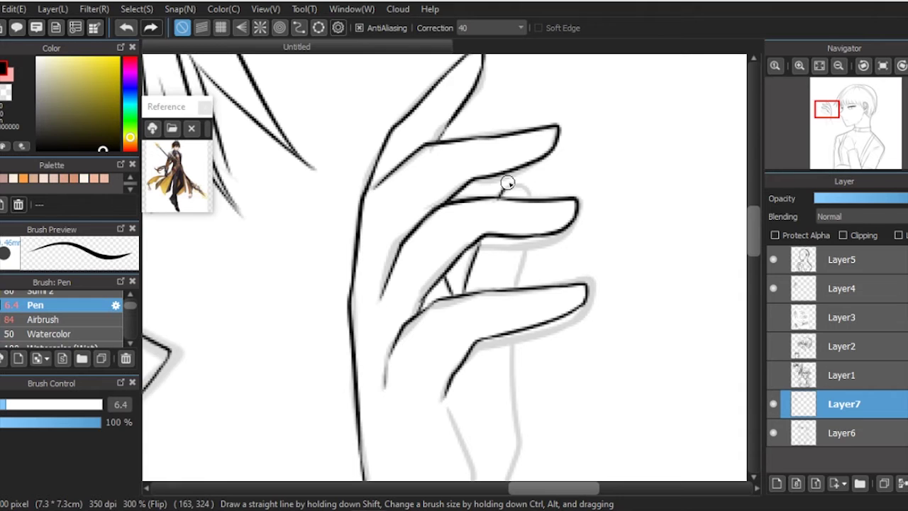
Ink the palm edge, the thumb-base curve and both sides of the wrist in the unmirrored view
{"action": "left_click", "coordinate": [837, 126]}
{"action": "left_click_drag", "start_coordinate": [837, 126], "coordinate": [827, 114]}
{"action": "left_click_drag", "start_coordinate": [293, 205], "coordinate": [305, 420]}
{"action": "scroll", "coordinate": [730, 212], "scroll_direction": "down", "scroll_amount": 2}
{"action": "left_click_drag", "start_coordinate": [365, 241], "coordinate": [399, 391]}
{"action": "left_click_drag", "start_coordinate": [295, 305], "coordinate": [346, 445]}
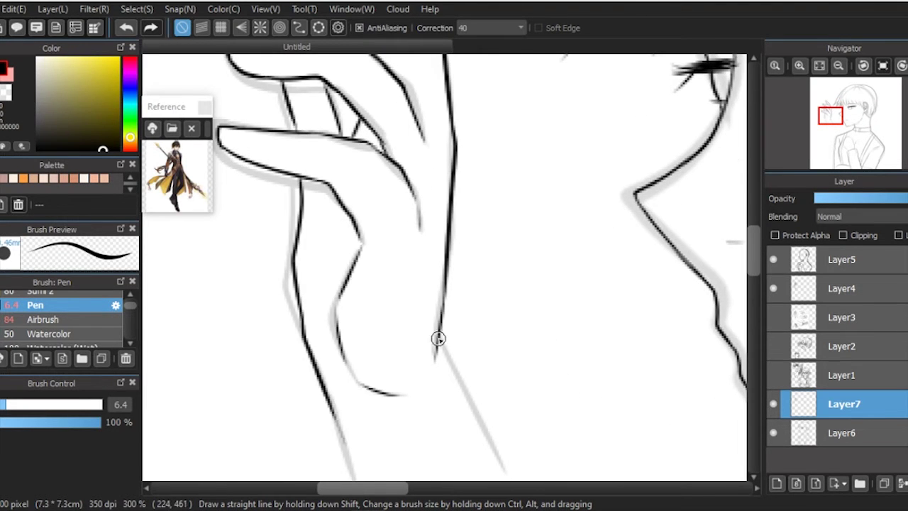
{"action": "left_click_drag", "start_coordinate": [439, 328], "coordinate": [489, 441]}
Transform the inked hand, moving and slightly rotating it so the wrist meets the raised cuff and the fingers reach the chin
{"action": "scroll", "coordinate": [489, 441], "scroll_direction": "down", "scroll_amount": 5}
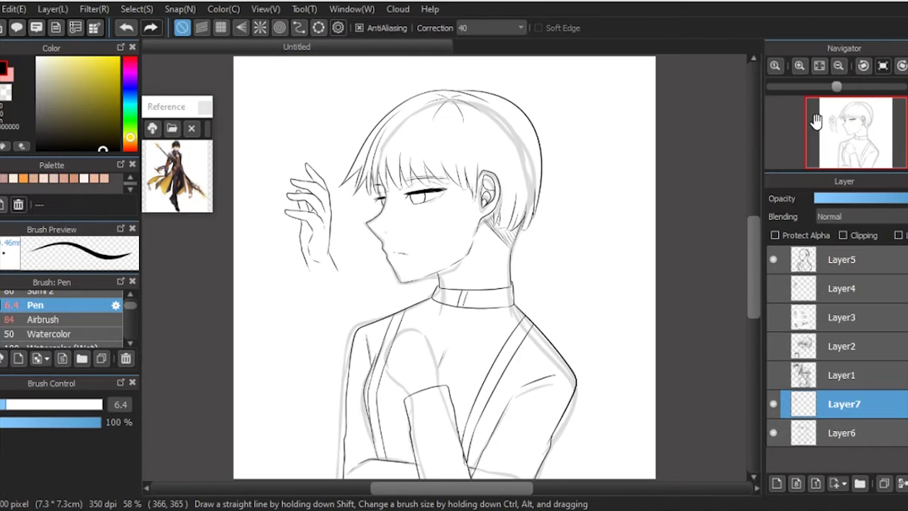
{"action": "key", "text": "ctrl+t"}
{"action": "left_click_drag", "start_coordinate": [312, 212], "coordinate": [401, 234]}
{"action": "scroll", "coordinate": [426, 248], "scroll_direction": "up", "scroll_amount": 3}
{"action": "left_click_drag", "start_coordinate": [440, 298], "coordinate": [569, 205]}
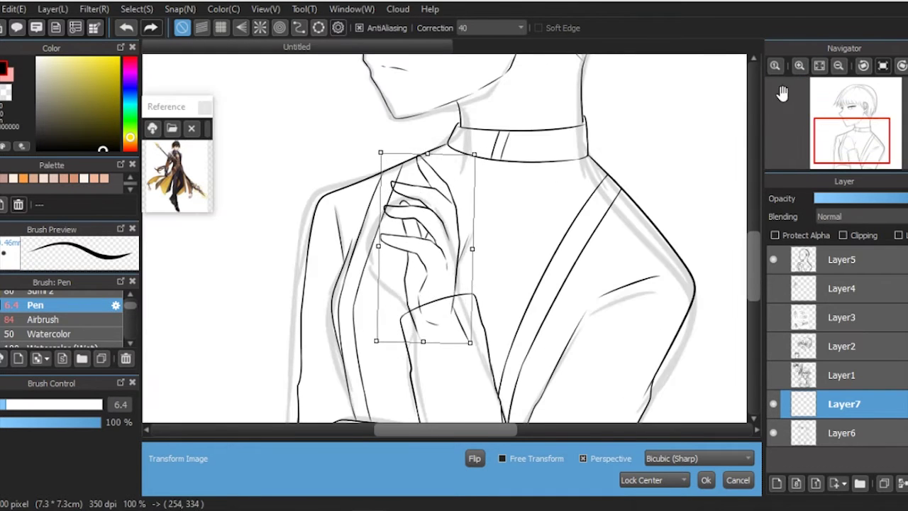
{"action": "scroll", "coordinate": [569, 204], "scroll_direction": "up", "scroll_amount": 5}
{"action": "scroll", "coordinate": [539, 269], "scroll_direction": "down", "scroll_amount": 5}
{"action": "left_click_drag", "start_coordinate": [492, 318], "coordinate": [517, 263]}
{"action": "left_click", "coordinate": [805, 79]}
{"action": "left_click_drag", "start_coordinate": [439, 333], "coordinate": [436, 327]}
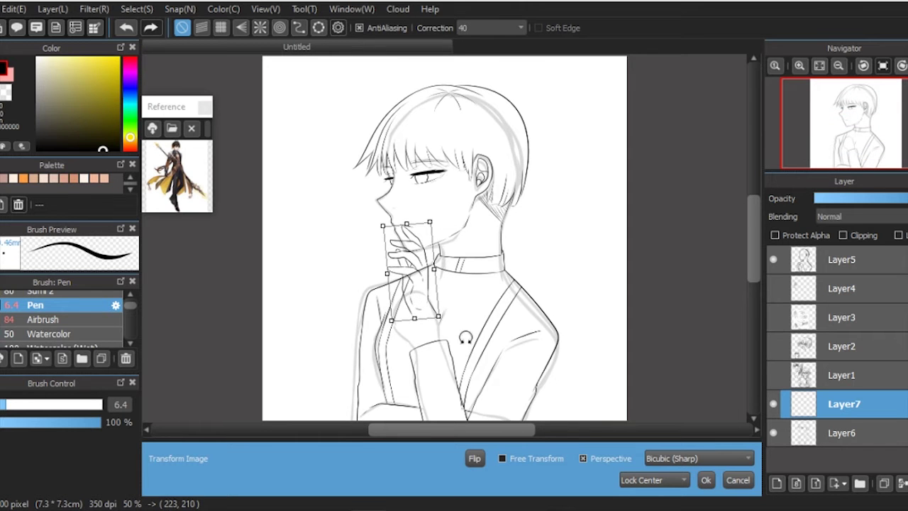
{"action": "left_click", "coordinate": [706, 480]}
Erase the wrist lines that overlap the inside of the sleeve cuff on Layer7
{"action": "left_click", "coordinate": [799, 65]}
{"action": "scroll", "coordinate": [454, 248], "scroll_direction": "down", "scroll_amount": 3}
{"action": "left_click", "coordinate": [815, 432]}
{"action": "key", "text": "ctrl+z"}
{"action": "left_click", "coordinate": [799, 65]}
{"action": "mouse_move", "coordinate": [358, 183]}
{"action": "left_mouse_down"}
{"action": "mouse_move", "coordinate": [264, 341]}
{"action": "mouse_move", "coordinate": [386, 269]}
{"action": "mouse_move", "coordinate": [387, 292]}
{"action": "left_mouse_up"}
{"action": "key", "text": "ctrl+z"}
{"action": "key", "text": "e"}
{"action": "left_click", "coordinate": [843, 404]}
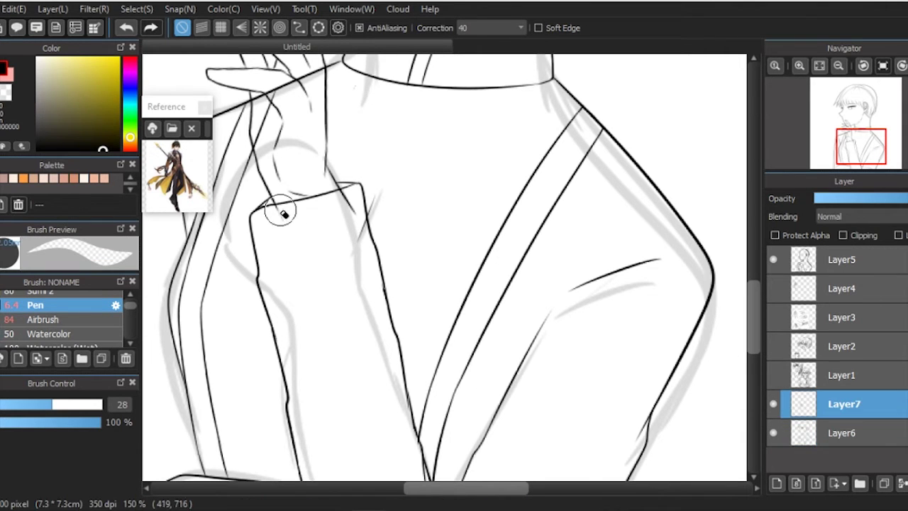
{"action": "left_click", "coordinate": [853, 156]}
{"action": "key", "text": "ctrl+minus"}
{"action": "key", "text": "ctrl+minus"}
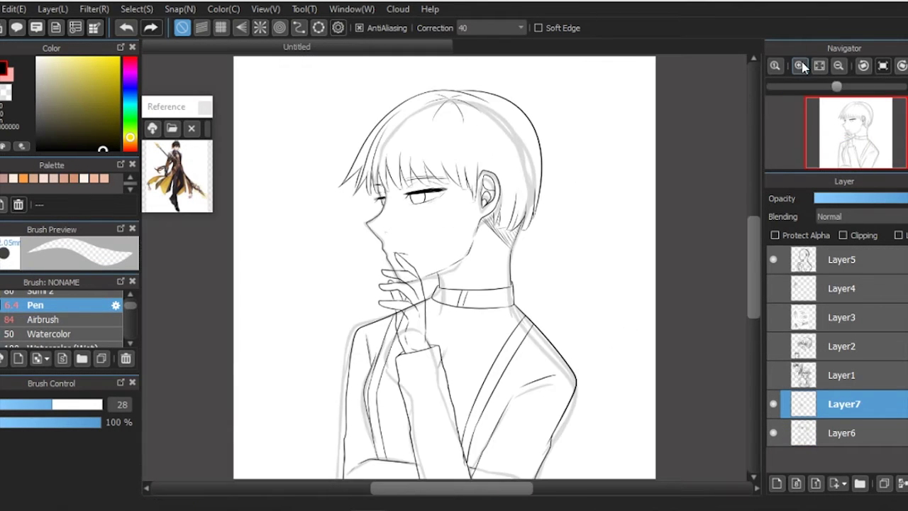
Erase the chin, shoulder and strap lines that run through the hand on Layer6
{"action": "key", "text": "ctrl+plus"}
{"action": "key", "text": "ctrl+plus"}
{"action": "key", "text": "ctrl+plus"}
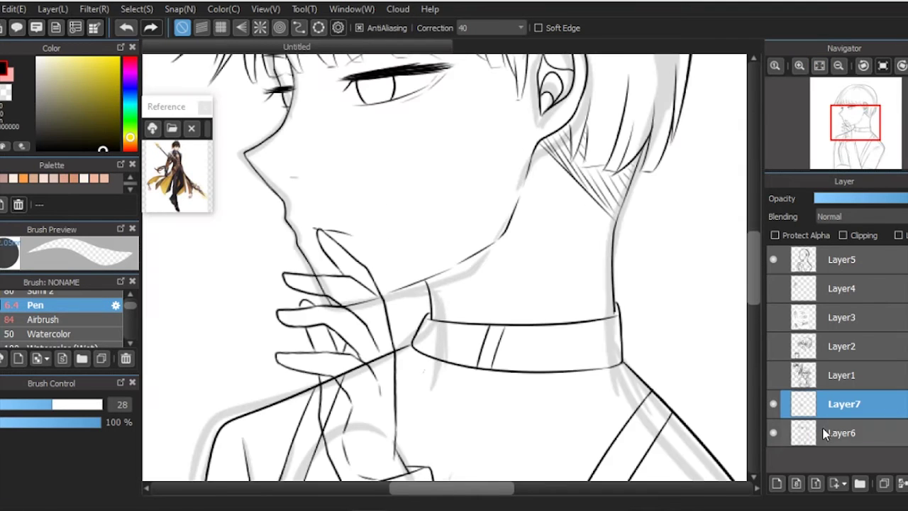
{"action": "left_click", "coordinate": [844, 433]}
{"action": "scroll", "coordinate": [334, 304], "scroll_direction": "down", "scroll_amount": 3}
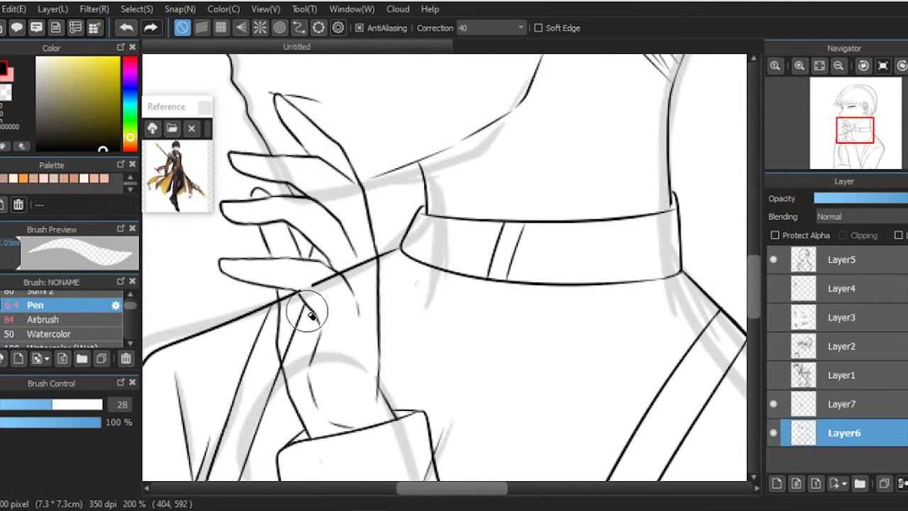
{"action": "key", "text": "ctrl+plus"}
{"action": "scroll", "coordinate": [363, 214], "scroll_direction": "up", "scroll_amount": 3}
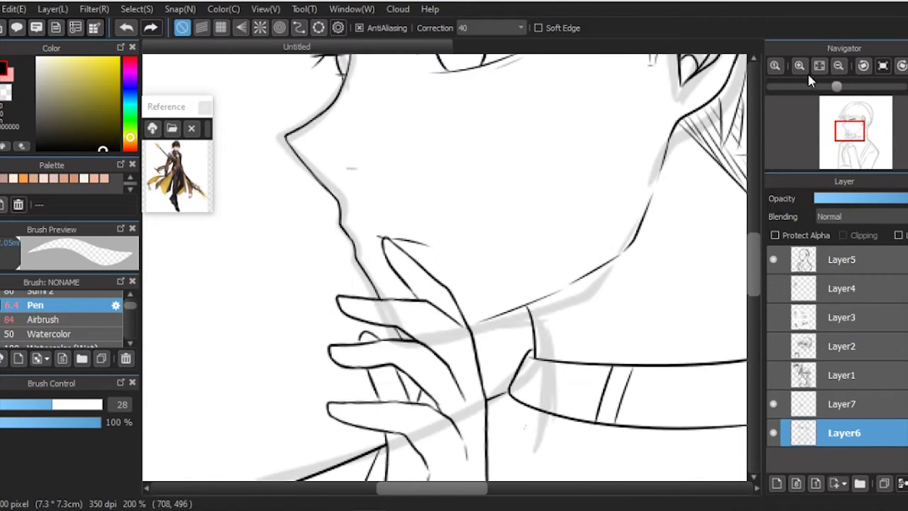
Switch back to the 6.4 Pen and hide the Layer5 sketch
{"action": "key", "text": "b"}
{"action": "mouse_move", "coordinate": [835, 86]}
{"action": "left_mouse_down"}
{"action": "mouse_move", "coordinate": [816, 86]}
{"action": "mouse_move", "coordinate": [836, 86]}
{"action": "left_mouse_up"}
{"action": "left_click", "coordinate": [859, 121]}
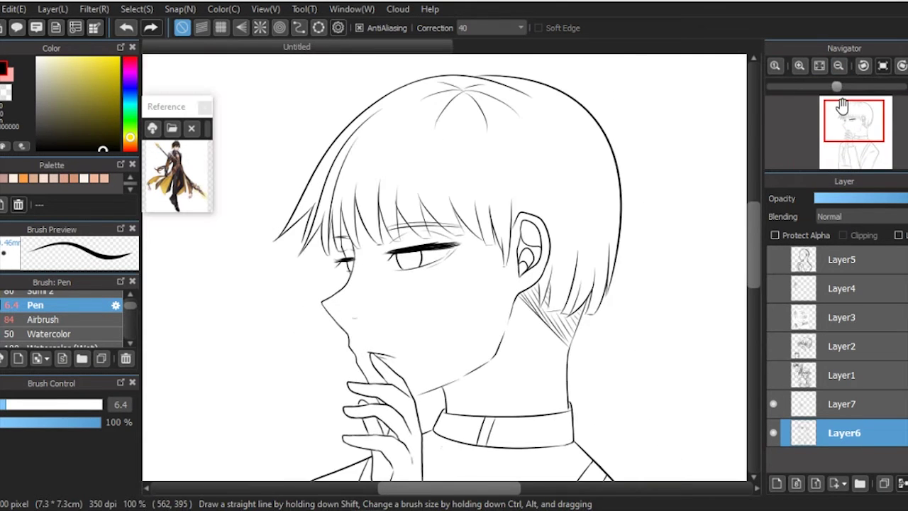
Extend the fringe strands upward beside the ear with longer tapered pen strokes
{"action": "left_click", "coordinate": [799, 65]}
{"action": "key", "text": "ctrl+z"}
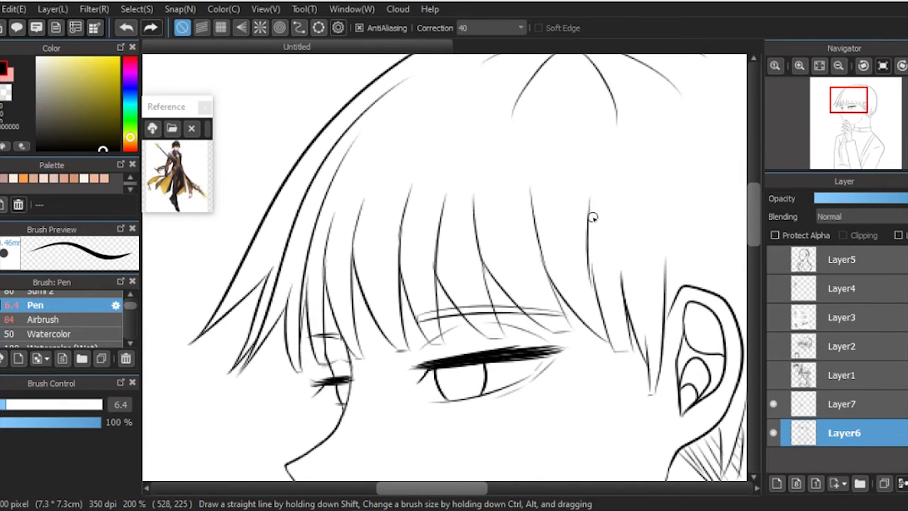
{"action": "left_click", "coordinate": [859, 119]}
{"action": "left_click_drag", "start_coordinate": [859, 118], "coordinate": [866, 118]}
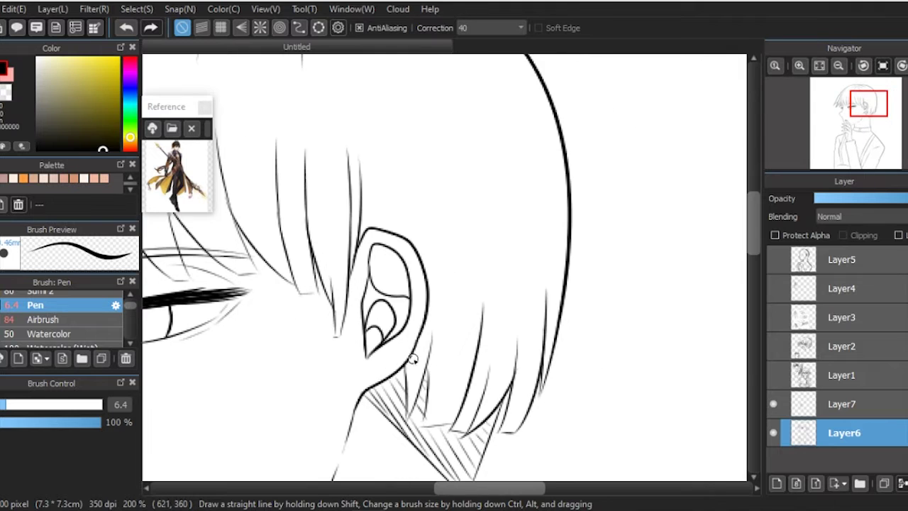
{"action": "scroll", "coordinate": [850, 130], "scroll_direction": "down", "scroll_amount": 2}
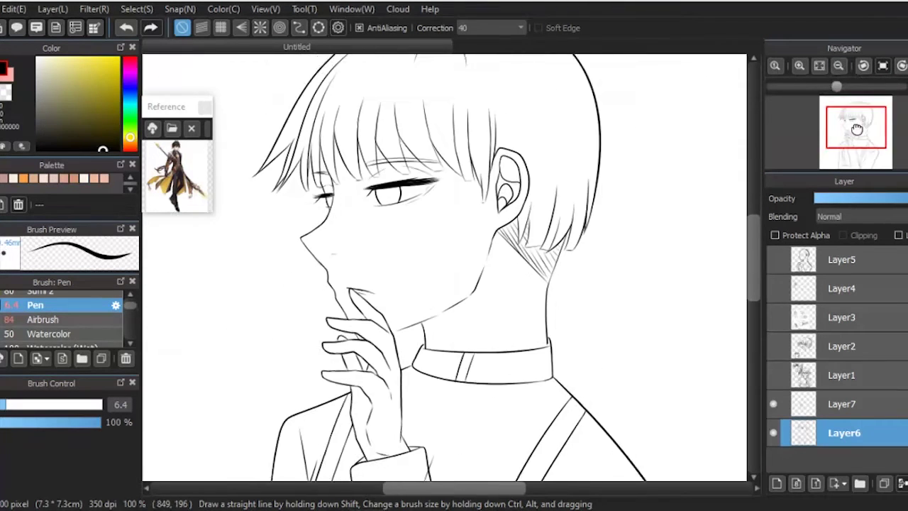
Remove the stray line crossing the raised cuff and merge the hand layer into Layer6
{"action": "scroll", "coordinate": [849, 130], "scroll_direction": "up", "scroll_amount": 1}
{"action": "left_click_drag", "start_coordinate": [850, 130], "coordinate": [850, 145]}
{"action": "scroll", "coordinate": [850, 145], "scroll_direction": "up", "scroll_amount": 1}
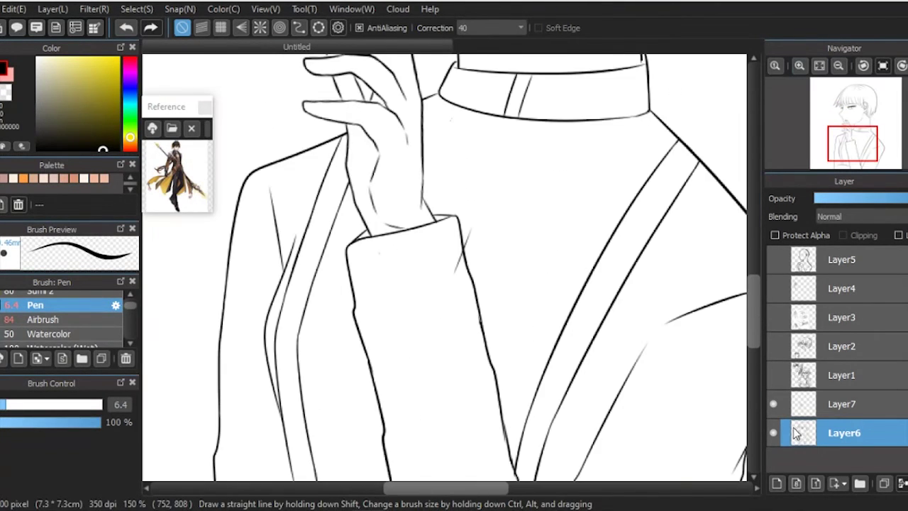
{"action": "left_click_drag", "start_coordinate": [440, 260], "coordinate": [464, 259]}
{"action": "key", "text": "ctrl+z"}
{"action": "scroll", "coordinate": [850, 130], "scroll_direction": "down", "scroll_amount": 2}
{"action": "scroll", "coordinate": [850, 130], "scroll_direction": "up", "scroll_amount": 3}
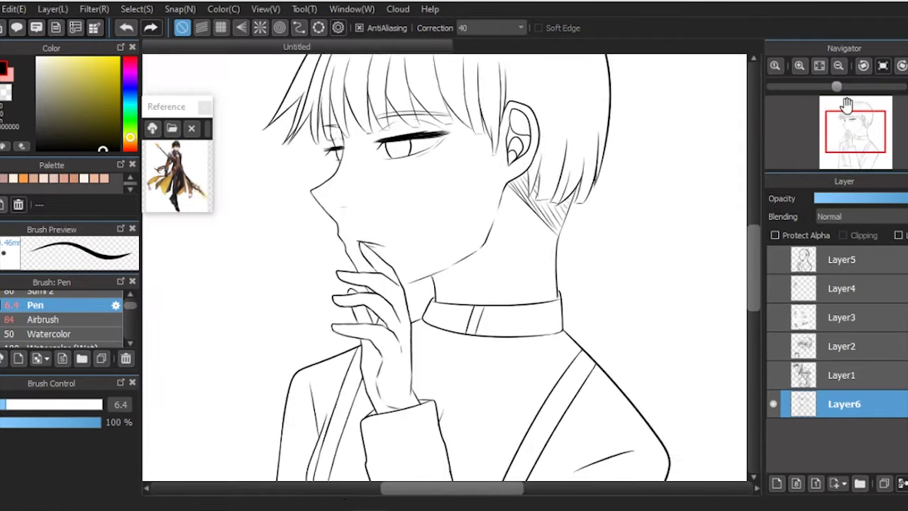
Thicken the upper lash line of the near eye and darken the far eye's lashes and edge
{"action": "scroll", "coordinate": [842, 69], "scroll_direction": "up", "scroll_amount": 2}
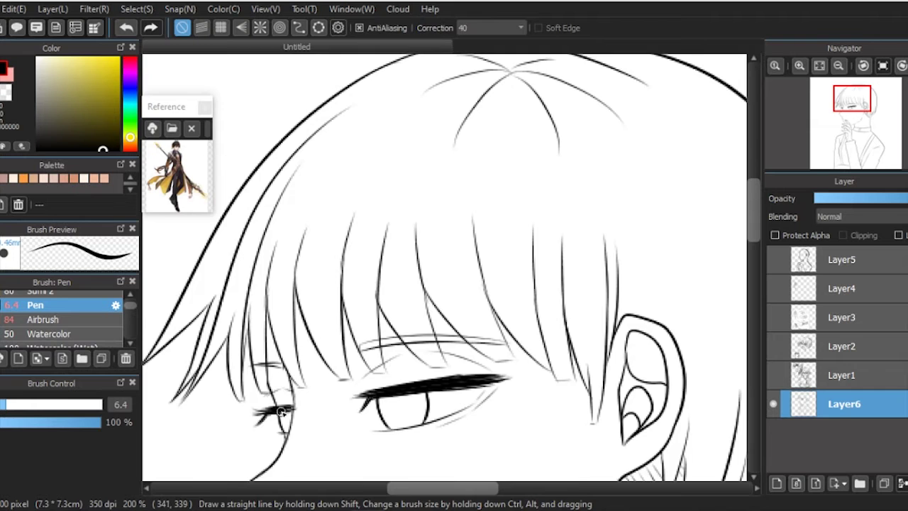
{"action": "scroll", "coordinate": [849, 130], "scroll_direction": "down", "scroll_amount": 3}
{"action": "scroll", "coordinate": [850, 130], "scroll_direction": "up", "scroll_amount": 2}
{"action": "mouse_move", "coordinate": [849, 126]}
{"action": "left_mouse_down"}
{"action": "mouse_move", "coordinate": [844, 146]}
{"action": "mouse_move", "coordinate": [849, 128]}
{"action": "left_mouse_up"}
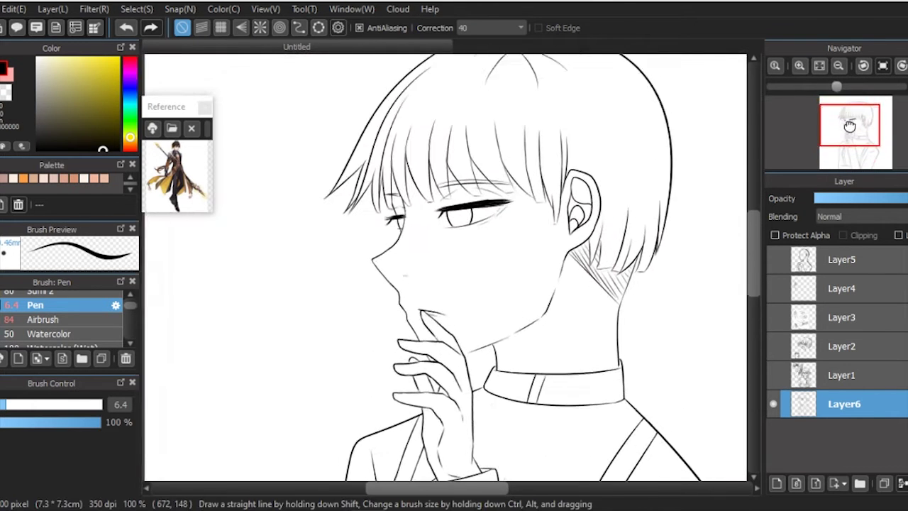
{"action": "scroll", "coordinate": [849, 128], "scroll_direction": "up", "scroll_amount": 2}
{"action": "left_click_drag", "start_coordinate": [480, 274], "coordinate": [653, 262]}
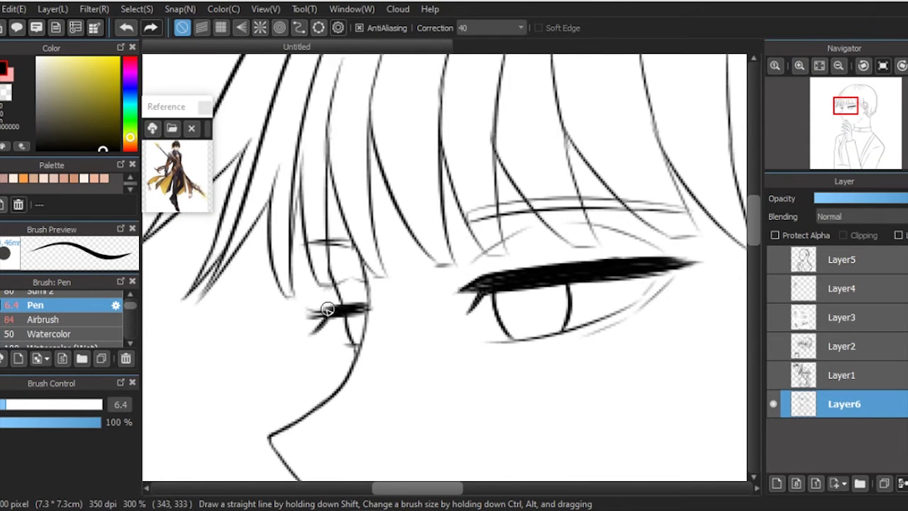
{"action": "left_click_drag", "start_coordinate": [361, 270], "coordinate": [351, 372]}
{"action": "left_click", "coordinate": [819, 65]}
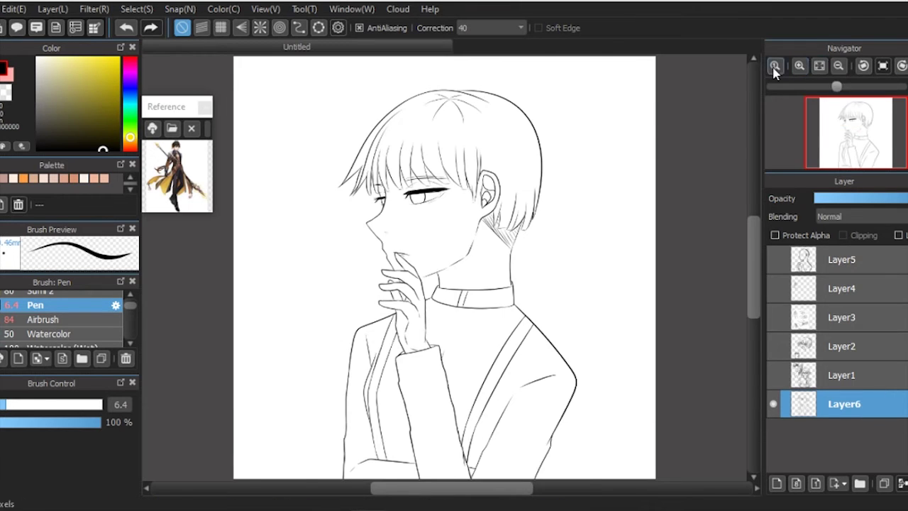
Draw a diagonal shadow edge under the jaw at the front of the neck and hatch the enclosed triangle
{"action": "left_click", "coordinate": [798, 66]}
{"action": "left_click", "coordinate": [797, 66]}
{"action": "left_click_drag", "start_coordinate": [383, 319], "coordinate": [304, 422]}
{"action": "left_click_drag", "start_coordinate": [294, 366], "coordinate": [339, 351]}
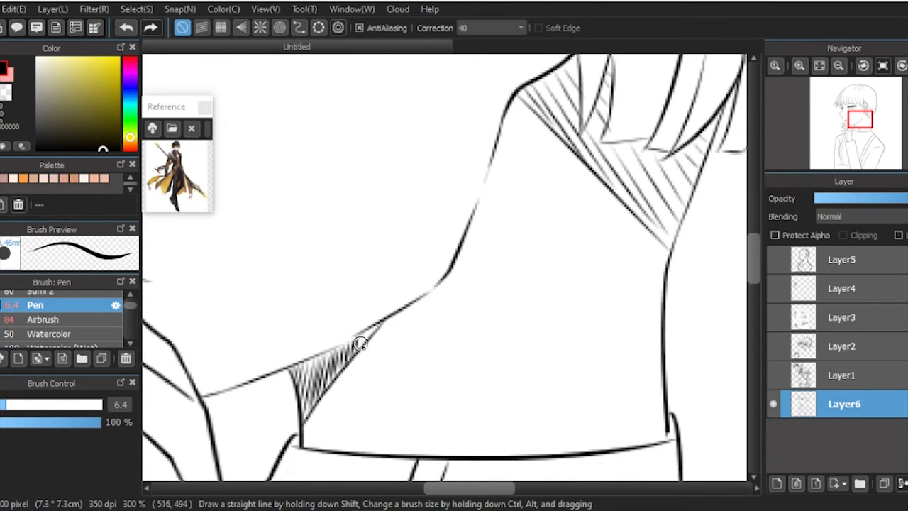
{"action": "left_click", "coordinate": [819, 66]}
{"action": "scroll", "coordinate": [460, 270], "scroll_direction": "up", "scroll_amount": 5}
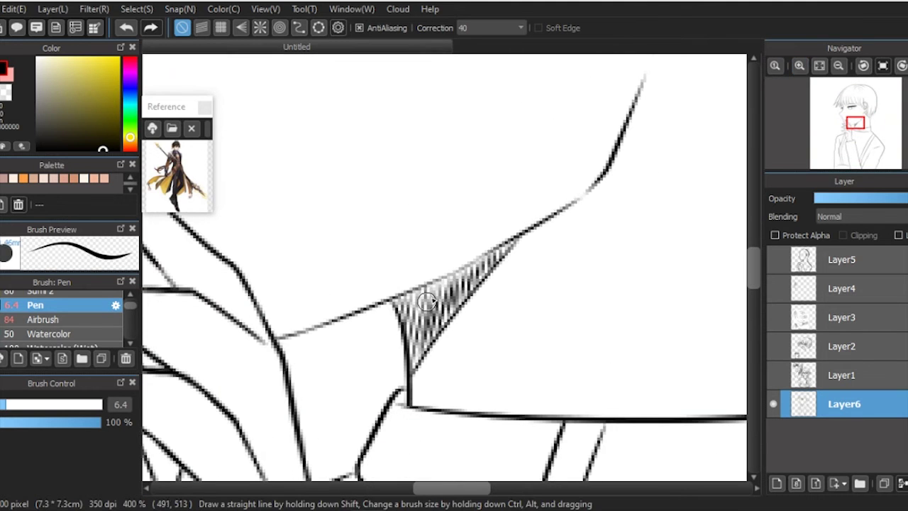
{"action": "left_click", "coordinate": [819, 65]}
Add two new layers beneath the Layer6 line art
{"action": "scroll", "coordinate": [317, 234], "scroll_direction": "up", "scroll_amount": 4}
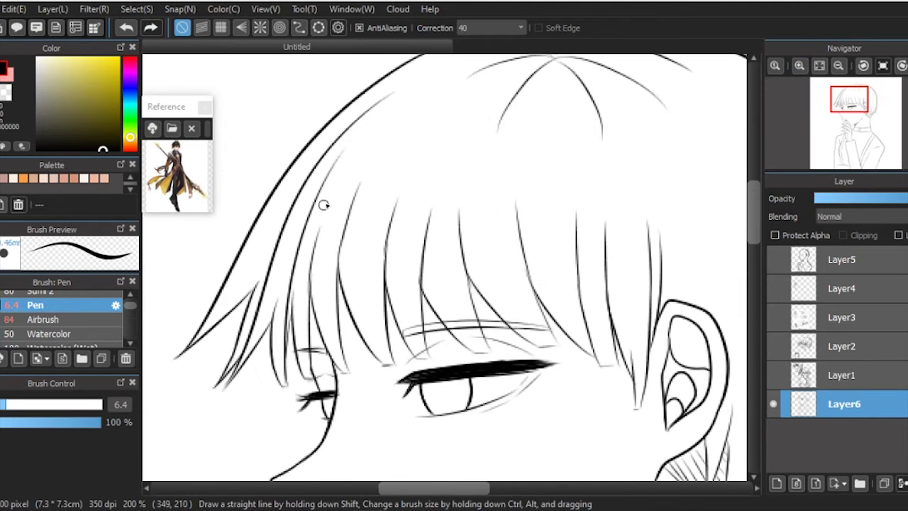
{"action": "left_click", "coordinate": [819, 66]}
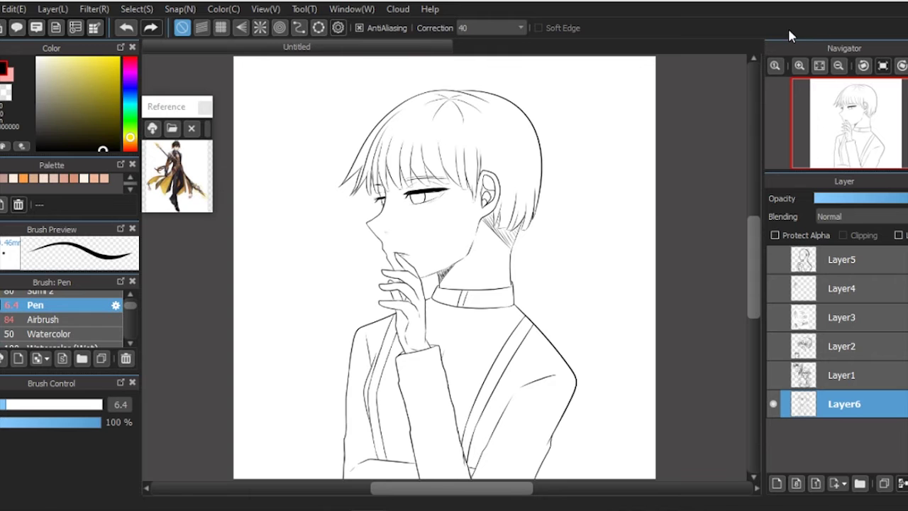
{"action": "scroll", "coordinate": [851, 131], "scroll_direction": "up", "scroll_amount": 2}
{"action": "scroll", "coordinate": [852, 131], "scroll_direction": "down", "scroll_amount": 1}
{"action": "left_click", "coordinate": [838, 65]}
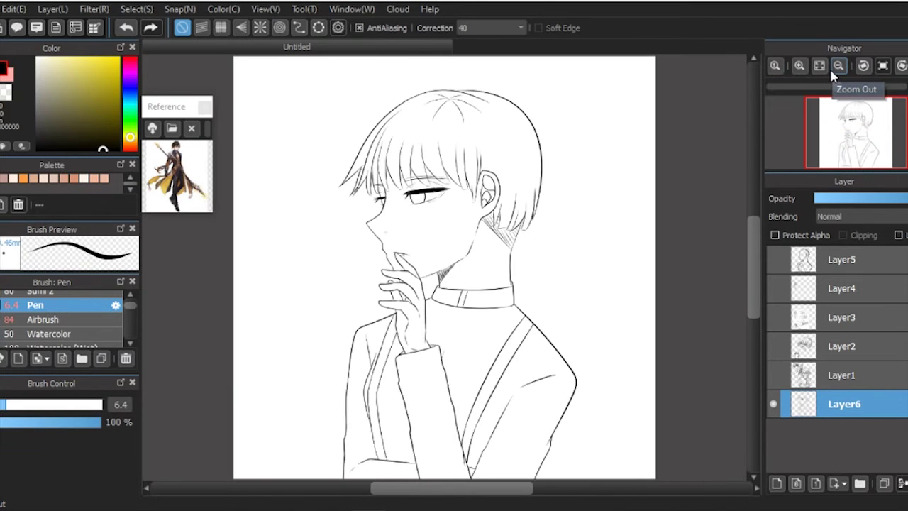
{"action": "scroll", "coordinate": [834, 74], "scroll_direction": "up", "scroll_amount": 2}
{"action": "left_click", "coordinate": [819, 65]}
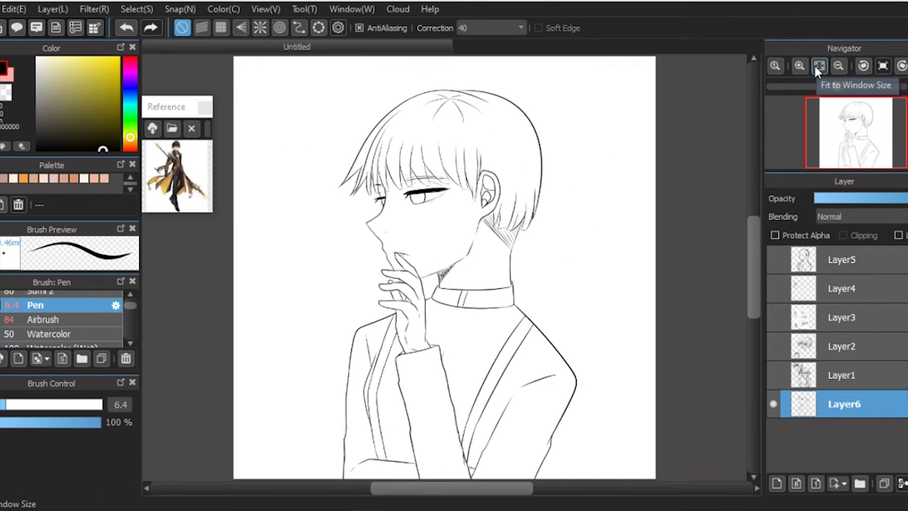
{"action": "scroll", "coordinate": [670, 324], "scroll_direction": "up", "scroll_amount": 3}
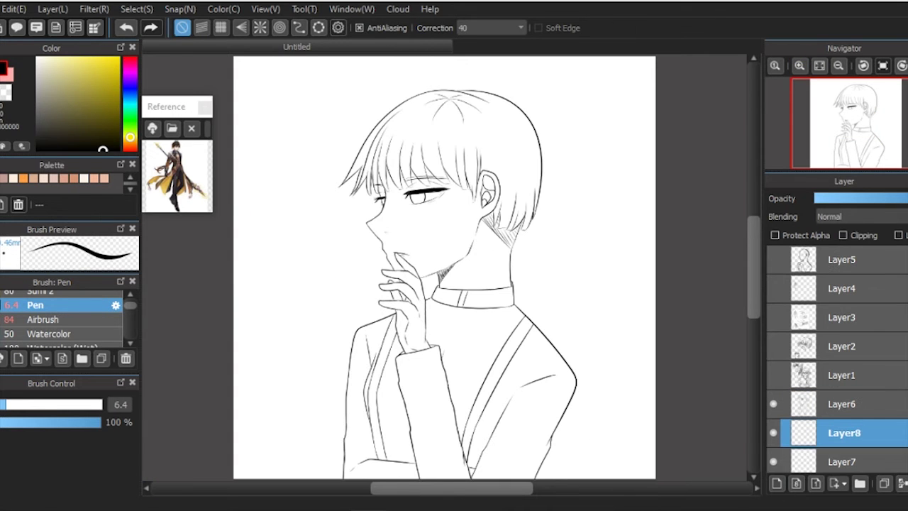
Pick the skin tone RGB 215, 147, 116 and close the line gaps at the fringe tips with short pen strokes on Layer8
{"action": "scroll", "coordinate": [844, 120], "scroll_direction": "up", "scroll_amount": 3}
{"action": "left_click", "coordinate": [800, 65]}
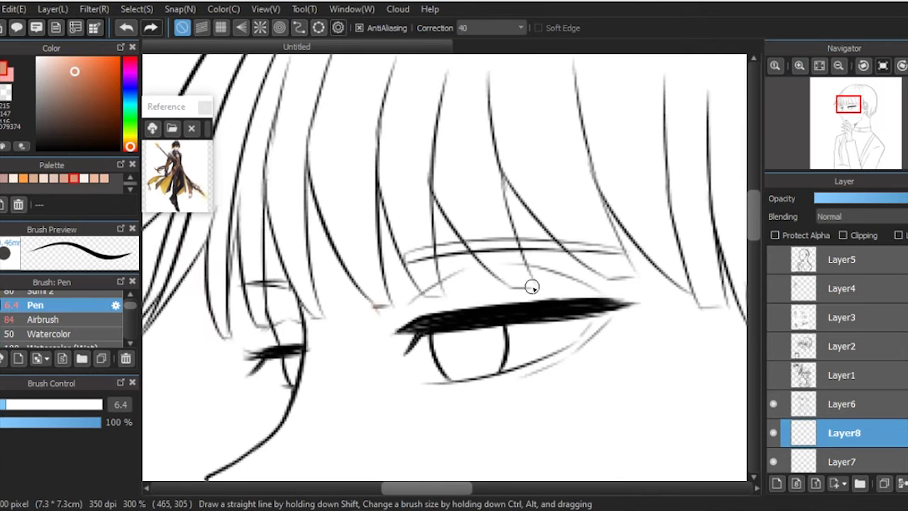
{"action": "scroll", "coordinate": [678, 199], "scroll_direction": "down", "scroll_amount": 1}
{"action": "scroll", "coordinate": [744, 116], "scroll_direction": "down", "scroll_amount": 1}
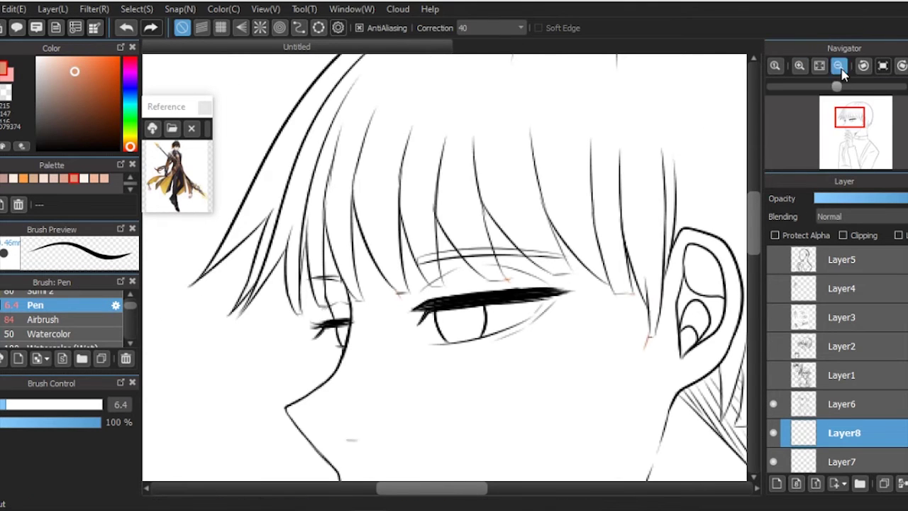
Fill the face, ear, neck and hand with the skin tone on Layer8
{"action": "key", "text": "g"}
{"action": "left_click", "coordinate": [505, 355]}
{"action": "left_click", "coordinate": [859, 117]}
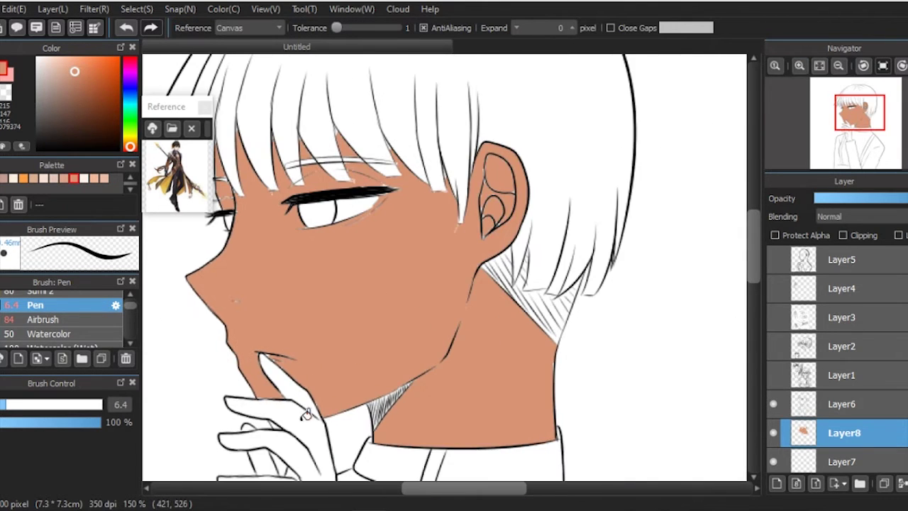
{"action": "left_click", "coordinate": [852, 144]}
Cover the unfilled specks around the fringe tips, eyebrow and eye corner with the skin tone on Layer8, using pen size 13
{"action": "left_click", "coordinate": [799, 65]}
{"action": "left_click", "coordinate": [799, 65]}
{"action": "left_click", "coordinate": [846, 105]}
{"action": "key", "text": "b"}
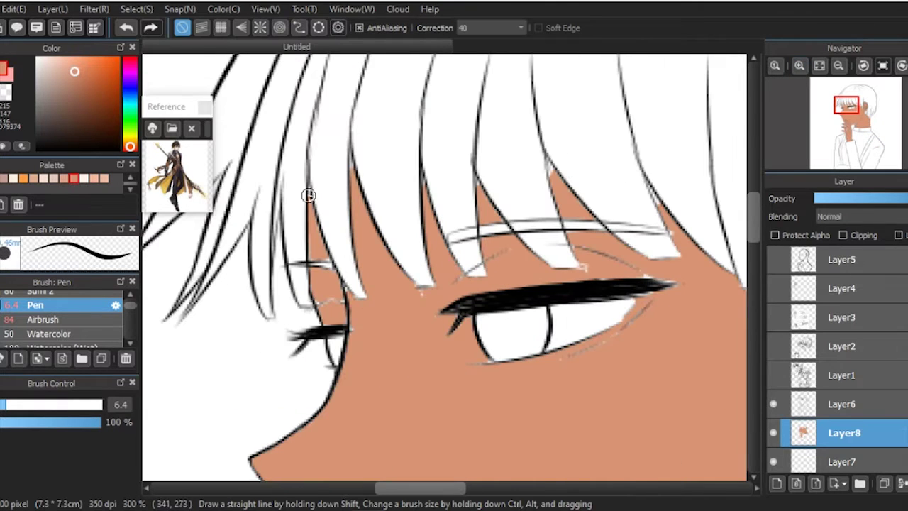
{"action": "left_click_drag", "start_coordinate": [321, 315], "coordinate": [330, 279]}
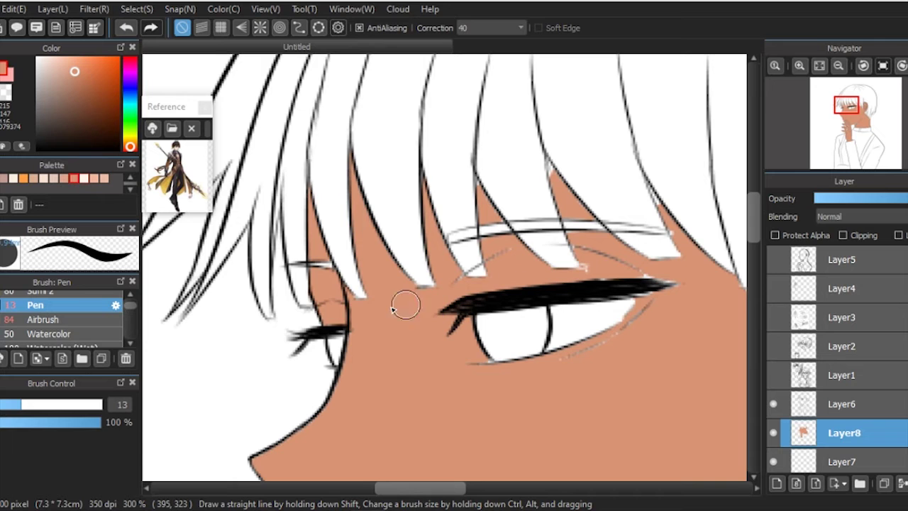
{"action": "mouse_move", "coordinate": [554, 351]}
{"action": "left_mouse_down"}
{"action": "mouse_move", "coordinate": [561, 296]}
{"action": "mouse_move", "coordinate": [627, 295]}
{"action": "mouse_move", "coordinate": [671, 278]}
{"action": "left_mouse_up"}
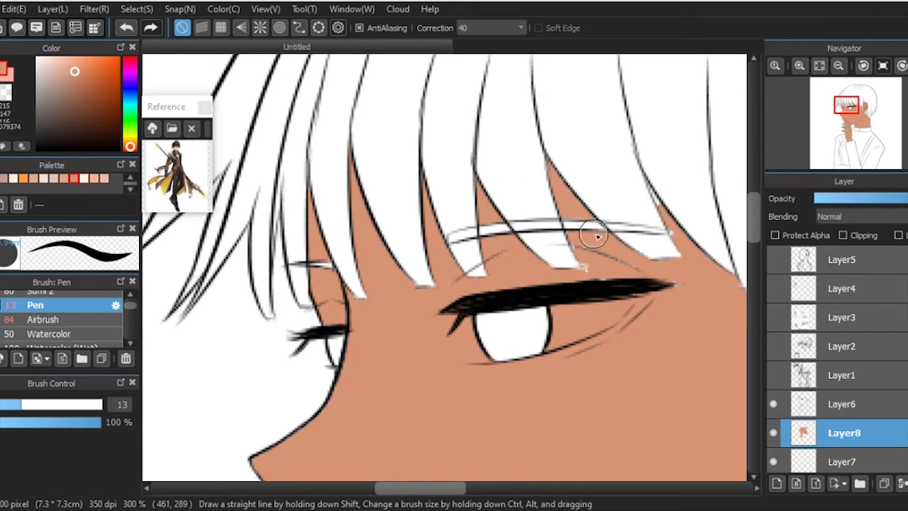
{"action": "left_click_drag", "start_coordinate": [575, 225], "coordinate": [340, 219]}
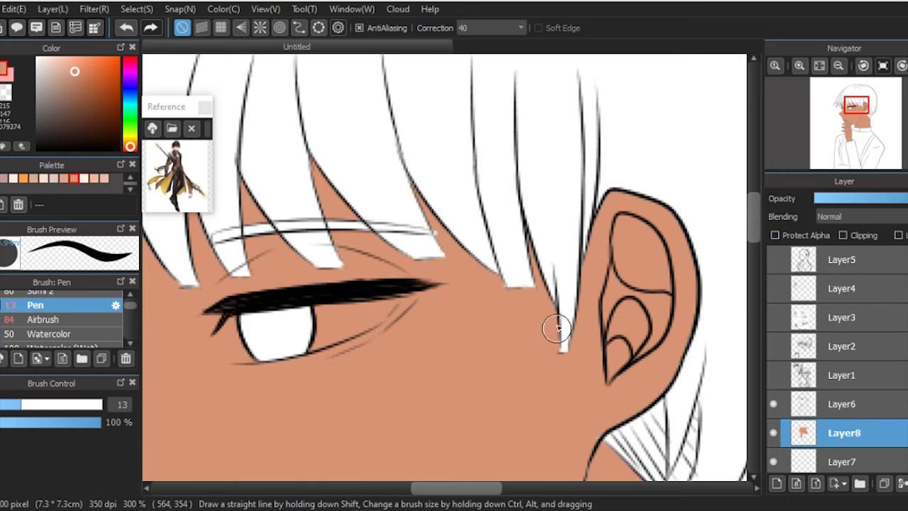
Paint over the remaining white gaps along the lower face and upper fingers with the skin tone
{"action": "scroll", "coordinate": [557, 365], "scroll_direction": "down", "scroll_amount": 2}
{"action": "left_click_drag", "start_coordinate": [140, 367], "coordinate": [374, 219]}
{"action": "left_click_drag", "start_coordinate": [400, 322], "coordinate": [374, 153]}
{"action": "scroll", "coordinate": [319, 186], "scroll_direction": "up", "scroll_amount": 1}
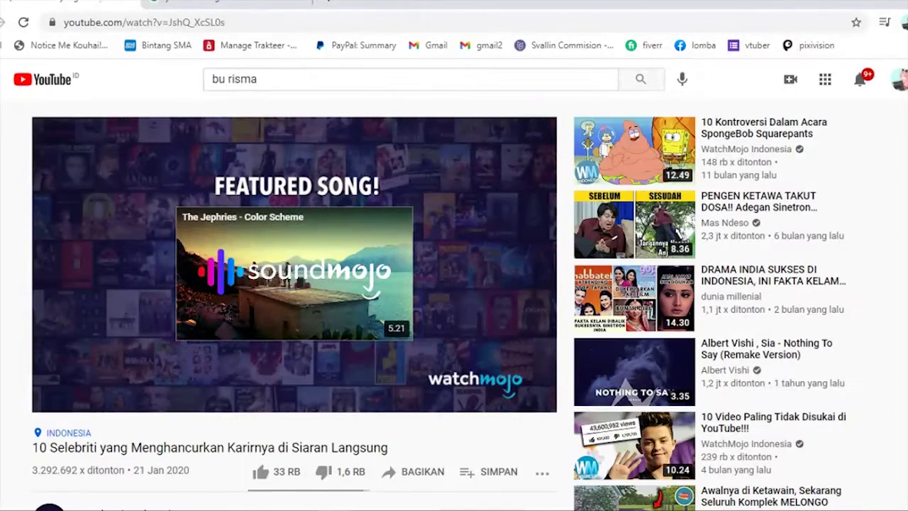
Switch to YouTube and start the video "10 Kontroversi Dalam Acara SpongeBob Squarepants"
{"action": "left_click", "coordinate": [628, 142]}
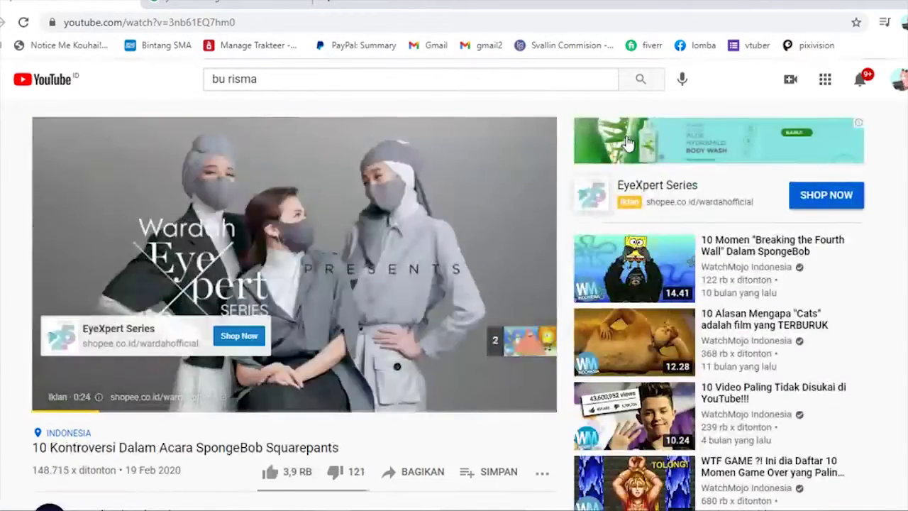
{"action": "left_click", "coordinate": [505, 340]}
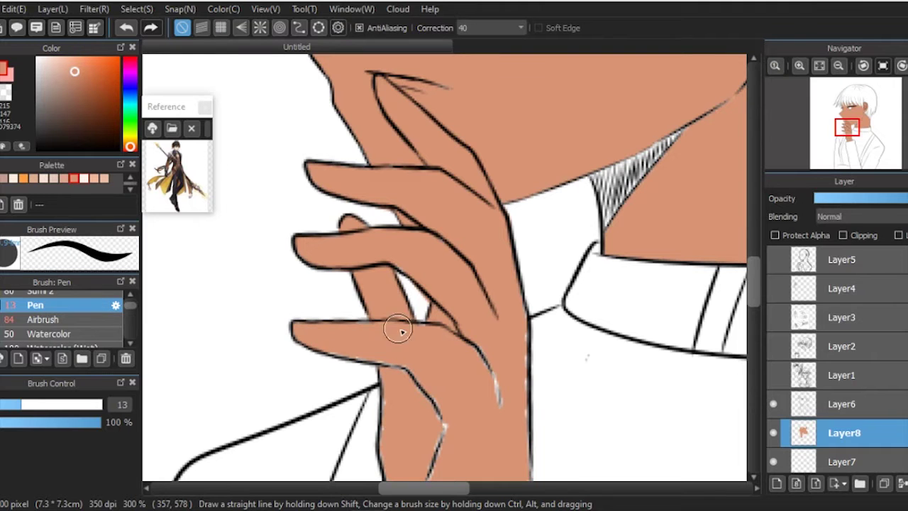
Touch up the white gaps along the finger, hand and wrist lines with the skin tone on Layer8
{"action": "scroll", "coordinate": [659, 241], "scroll_direction": "down", "scroll_amount": 2}
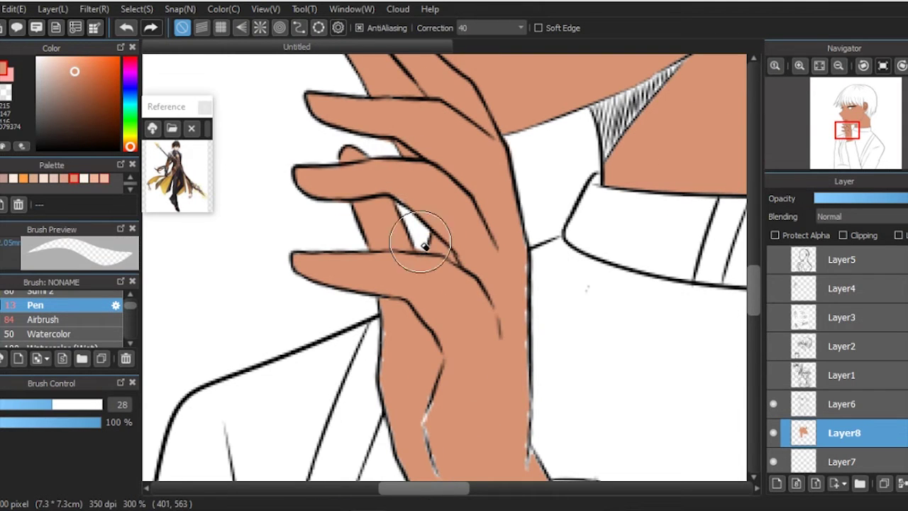
{"action": "scroll", "coordinate": [383, 280], "scroll_direction": "down", "scroll_amount": 2}
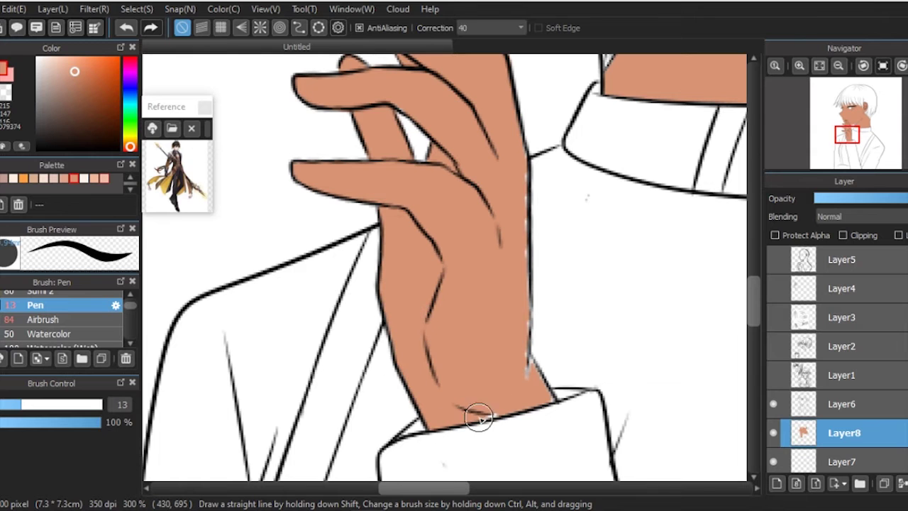
{"action": "scroll", "coordinate": [367, 156], "scroll_direction": "up", "scroll_amount": 3}
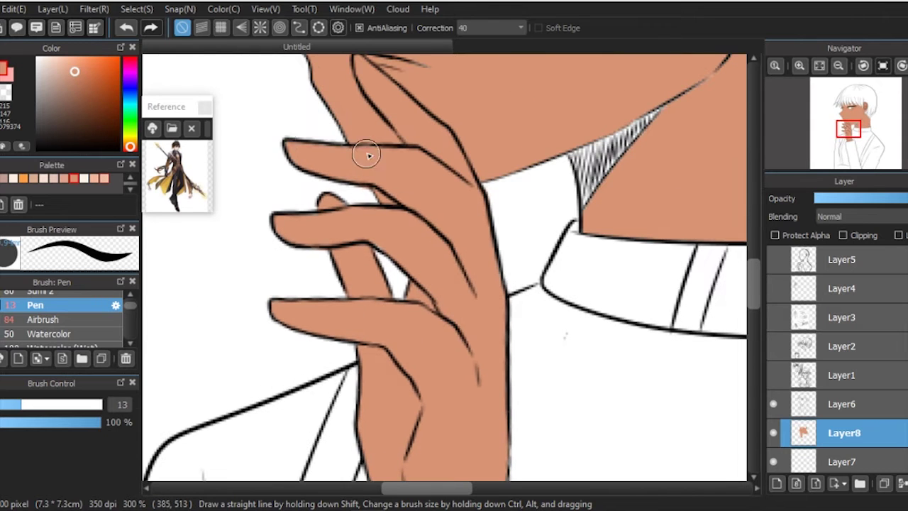
{"action": "left_click", "coordinate": [857, 120]}
{"action": "mouse_move", "coordinate": [446, 294]}
{"action": "left_mouse_down"}
{"action": "mouse_move", "coordinate": [351, 324]}
{"action": "mouse_move", "coordinate": [408, 337]}
{"action": "left_mouse_up"}
Add a layer above Layer8 and paint the white of the near eye in RGB 255, 255, 255
{"action": "left_click", "coordinate": [864, 106]}
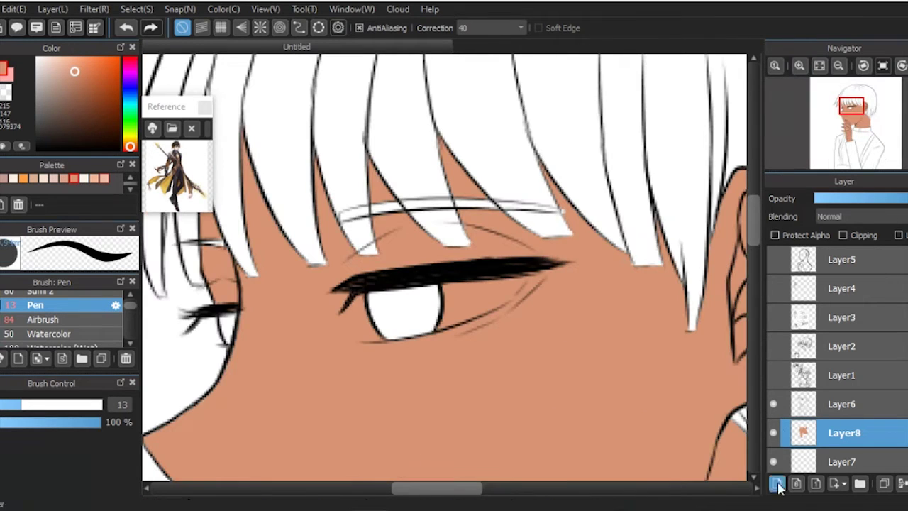
{"action": "left_click", "coordinate": [776, 483]}
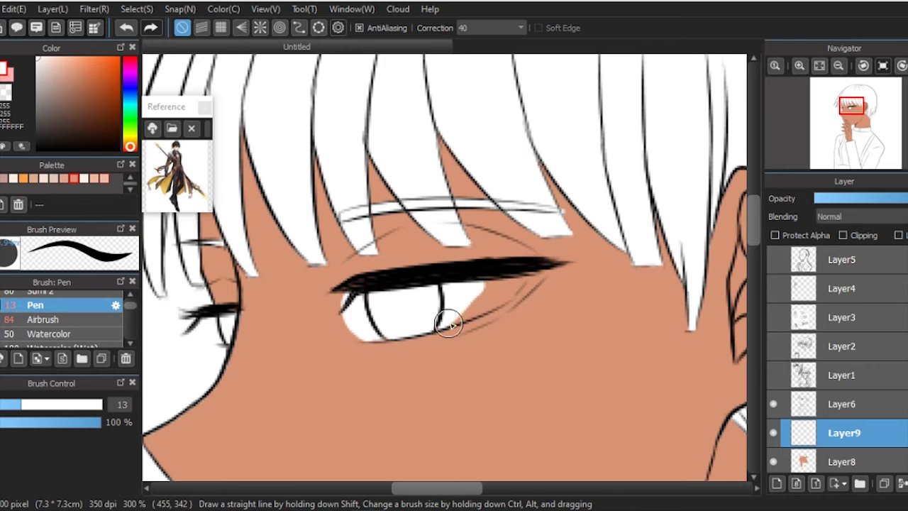
{"action": "left_click_drag", "start_coordinate": [448, 324], "coordinate": [481, 309]}
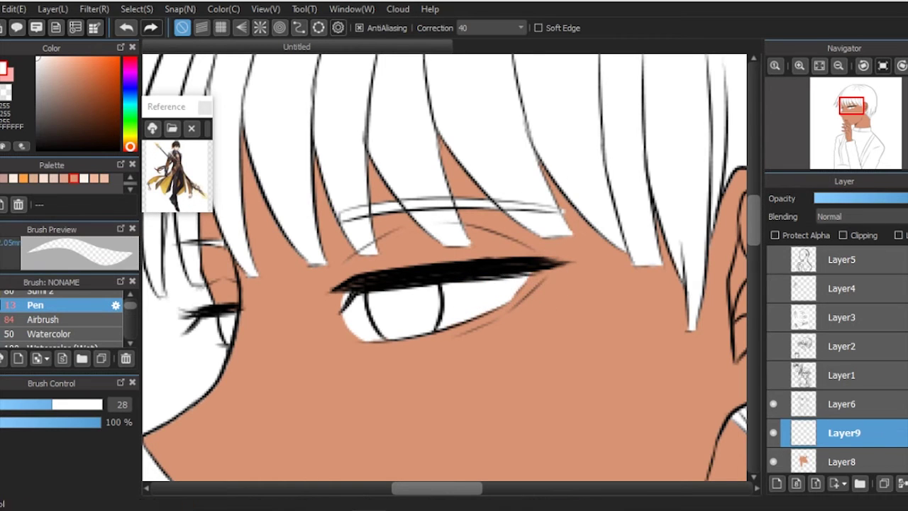
Add a layer beneath the skin layer and fill the hair with the brown RGB 145, 115, 37
{"action": "key", "text": "ctrl+0"}
{"action": "left_click", "coordinate": [776, 483]}
{"action": "key", "text": "g"}
{"action": "left_click", "coordinate": [99, 97]}
{"action": "left_click", "coordinate": [440, 135]}
Set the pen correction to 3 and size to 44, and cover the white gaps along the fringe strands with the hair brown
{"action": "left_click", "coordinate": [800, 66]}
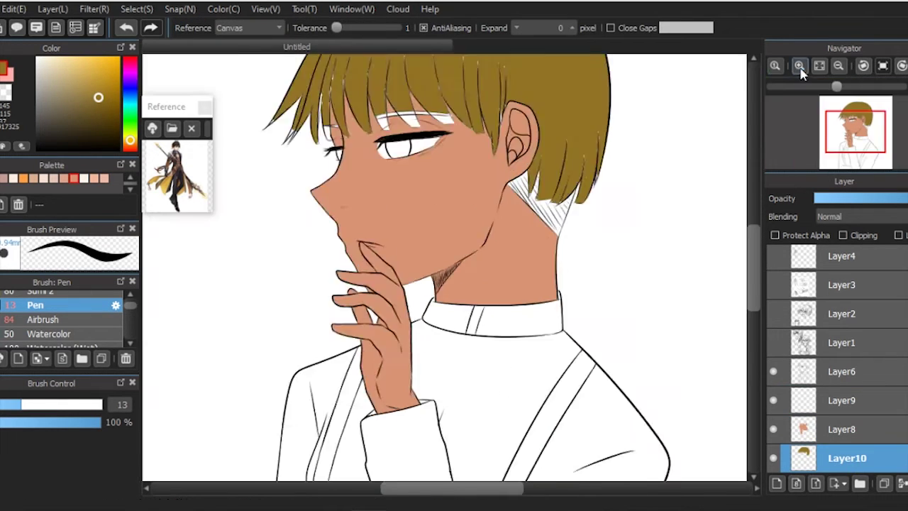
{"action": "key", "text": "b"}
{"action": "left_click", "coordinate": [800, 65]}
{"action": "left_click_drag", "start_coordinate": [851, 117], "coordinate": [844, 99]}
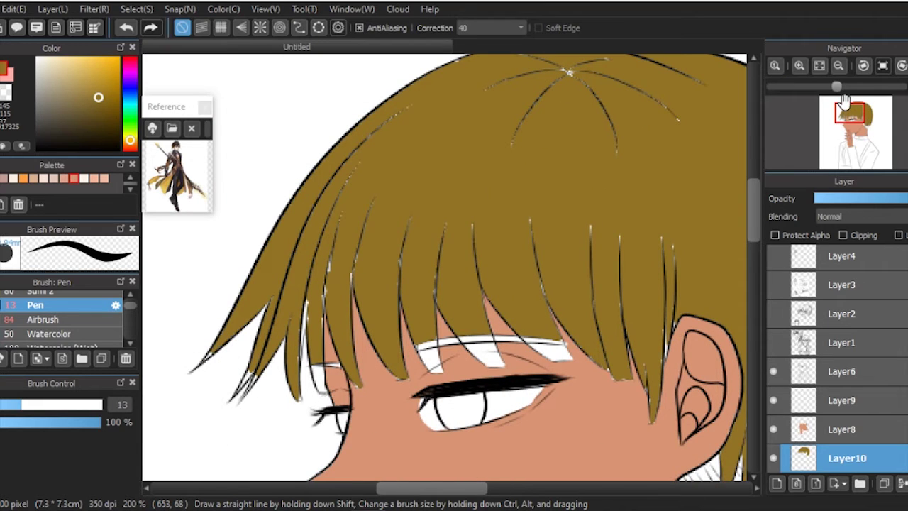
{"action": "left_click", "coordinate": [521, 27]}
{"action": "left_click", "coordinate": [496, 69]}
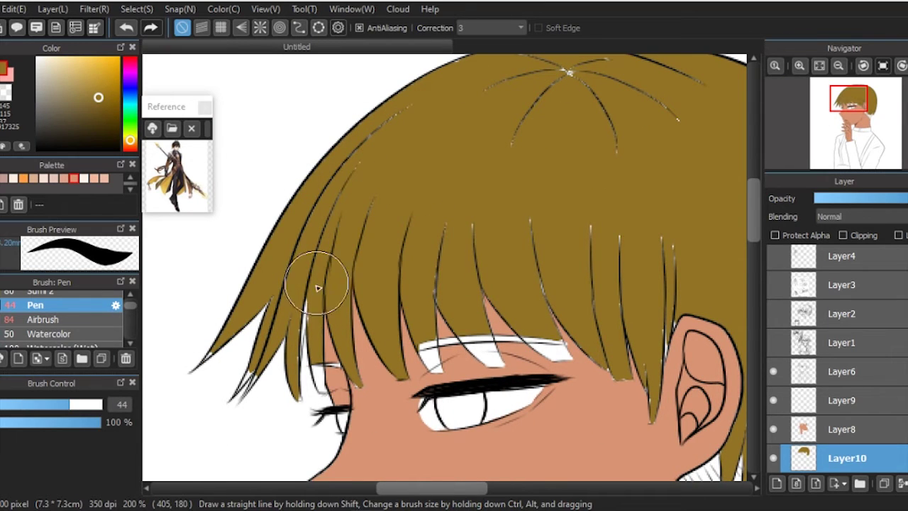
{"action": "left_click_drag", "start_coordinate": [319, 383], "coordinate": [301, 354]}
{"action": "mouse_move", "coordinate": [425, 347]}
{"action": "left_mouse_down"}
{"action": "mouse_move", "coordinate": [590, 360]}
{"action": "mouse_move", "coordinate": [594, 234]}
{"action": "left_mouse_up"}
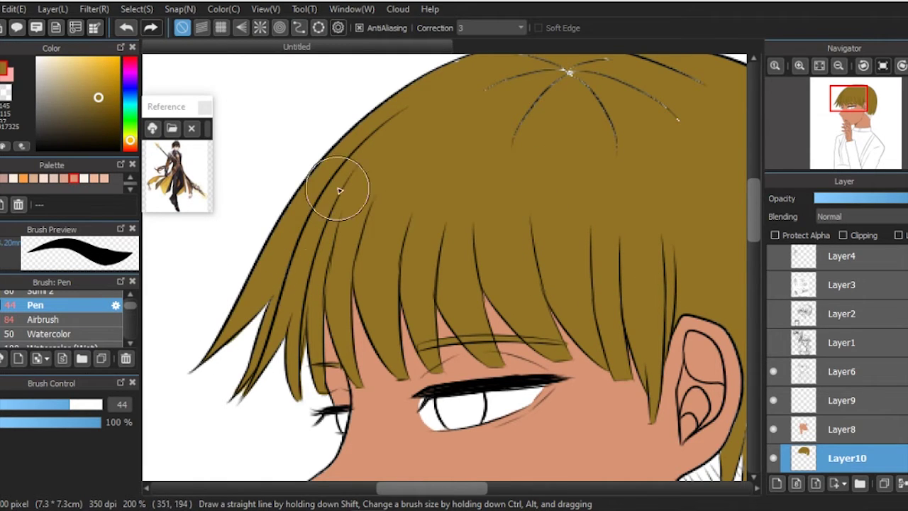
Paint over the white gaps along the crown lines at the top of the head with the hair brown
{"action": "scroll", "coordinate": [428, 189], "scroll_direction": "up", "scroll_amount": 3}
{"action": "scroll", "coordinate": [427, 189], "scroll_direction": "right", "scroll_amount": 3}
{"action": "mouse_move", "coordinate": [428, 189]}
{"action": "left_mouse_down"}
{"action": "mouse_move", "coordinate": [361, 142]}
{"action": "mouse_move", "coordinate": [537, 125]}
{"action": "left_mouse_up"}
{"action": "scroll", "coordinate": [536, 125], "scroll_direction": "down", "scroll_amount": 2}
{"action": "scroll", "coordinate": [537, 125], "scroll_direction": "right", "scroll_amount": 3}
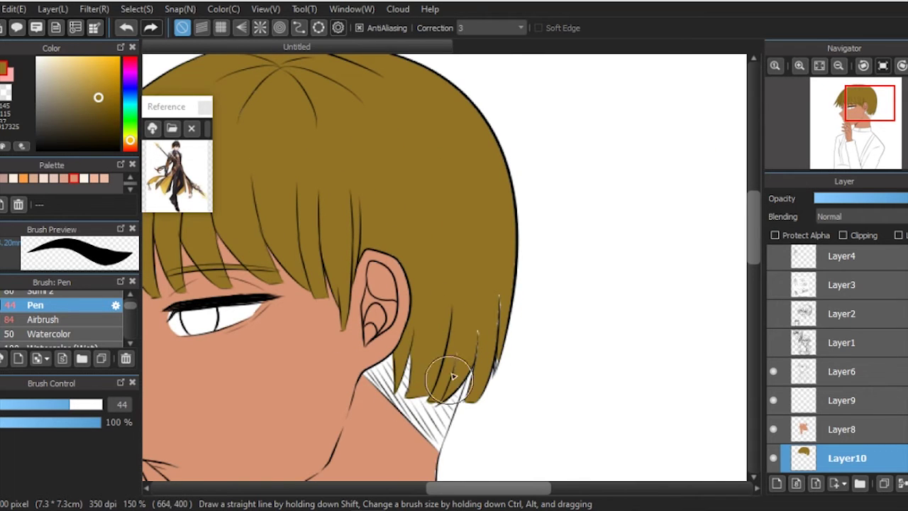
Fill the gaps between the back hair strands and tidy the colour at their tips on Layer10
{"action": "left_click_drag", "start_coordinate": [452, 376], "coordinate": [493, 316]}
{"action": "key", "text": "e"}
{"action": "key", "text": "e"}
{"action": "key", "text": "e"}
{"action": "key", "text": "e"}
{"action": "scroll", "coordinate": [360, 160], "scroll_direction": "up", "scroll_amount": 2}
{"action": "scroll", "coordinate": [360, 161], "scroll_direction": "left", "scroll_amount": 2}
{"action": "scroll", "coordinate": [359, 160], "scroll_direction": "down", "scroll_amount": 1}
{"action": "scroll", "coordinate": [525, 207], "scroll_direction": "up", "scroll_amount": 2}
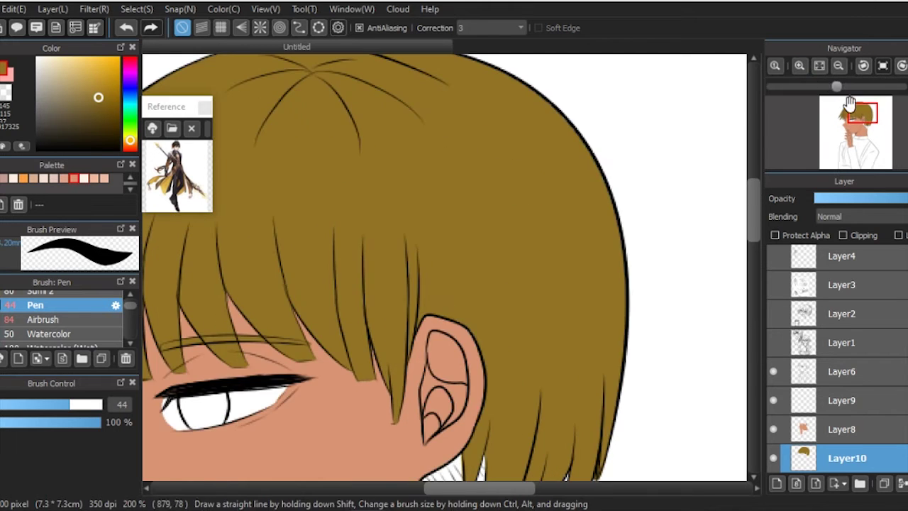
Add a layer beneath Layer10 and paint the hatched nape area dark brown, RGB 90, 70, 20
{"action": "scroll", "coordinate": [525, 206], "scroll_direction": "down", "scroll_amount": 4}
{"action": "key", "text": "ctrl+shift+n"}
{"action": "scroll", "coordinate": [793, 148], "scroll_direction": "up", "scroll_amount": 4}
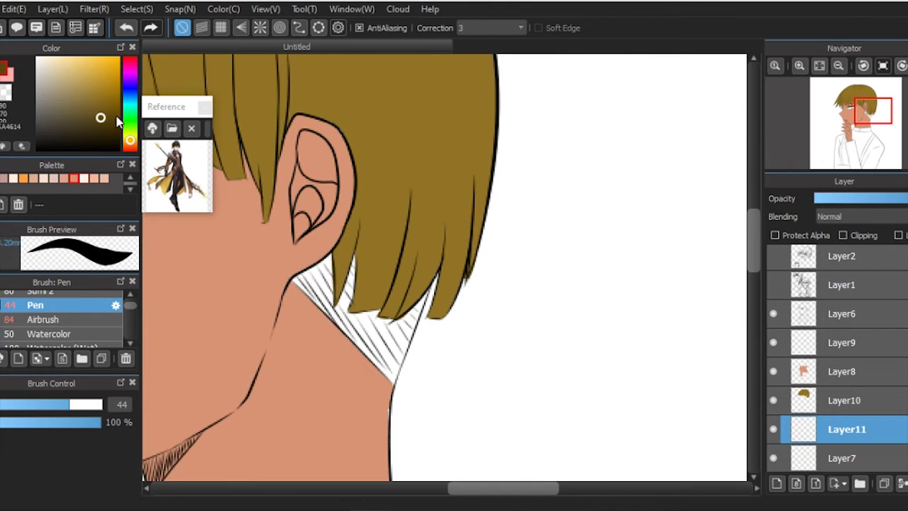
{"action": "left_click_drag", "start_coordinate": [411, 313], "coordinate": [385, 364]}
{"action": "left_click_drag", "start_coordinate": [454, 248], "coordinate": [425, 283]}
Add a layer beneath Layer11 and fill the turtleneck's body, collar and sleeves with grey RGB 100, 100, 100, leaving the straps empty
{"action": "scroll", "coordinate": [426, 283], "scroll_direction": "down", "scroll_amount": 4}
{"action": "key", "text": "ctrl+shift+n"}
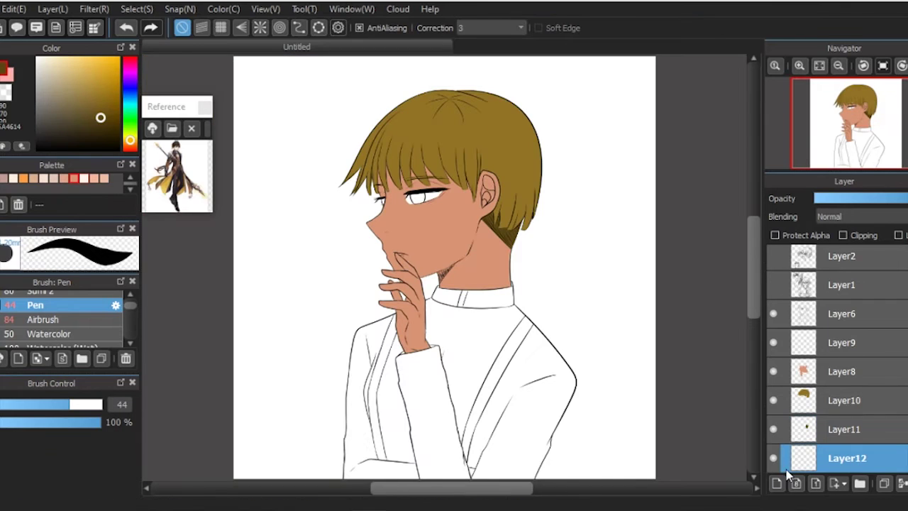
{"action": "key", "text": "g"}
{"action": "left_click", "coordinate": [37, 113]}
{"action": "left_click", "coordinate": [369, 397]}
{"action": "left_click", "coordinate": [481, 305]}
{"action": "left_click", "coordinate": [480, 301]}
{"action": "left_click", "coordinate": [539, 383]}
Cover the unfilled gaps along the front shoulder folds, raised sleeve and front strap with the grey, using pen size 23
{"action": "scroll", "coordinate": [426, 298], "scroll_direction": "up", "scroll_amount": 3}
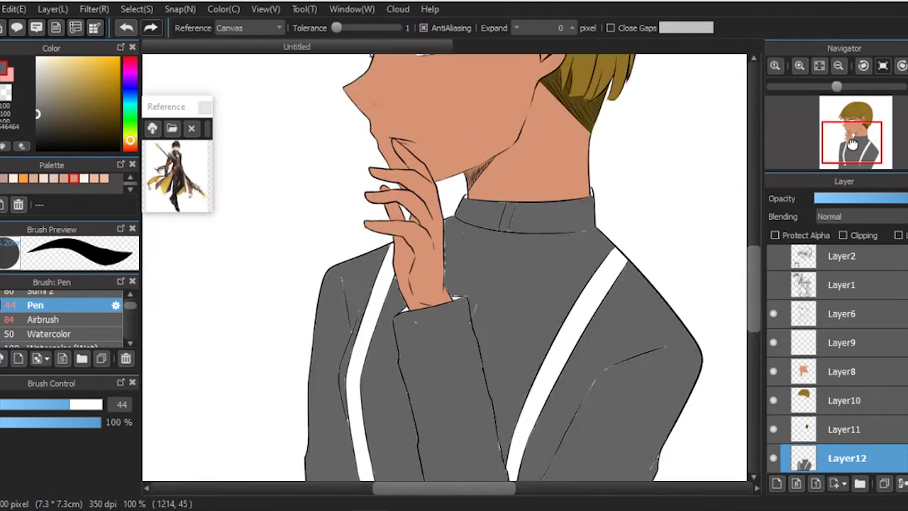
{"action": "scroll", "coordinate": [383, 227], "scroll_direction": "down", "scroll_amount": 2}
{"action": "key", "text": "b"}
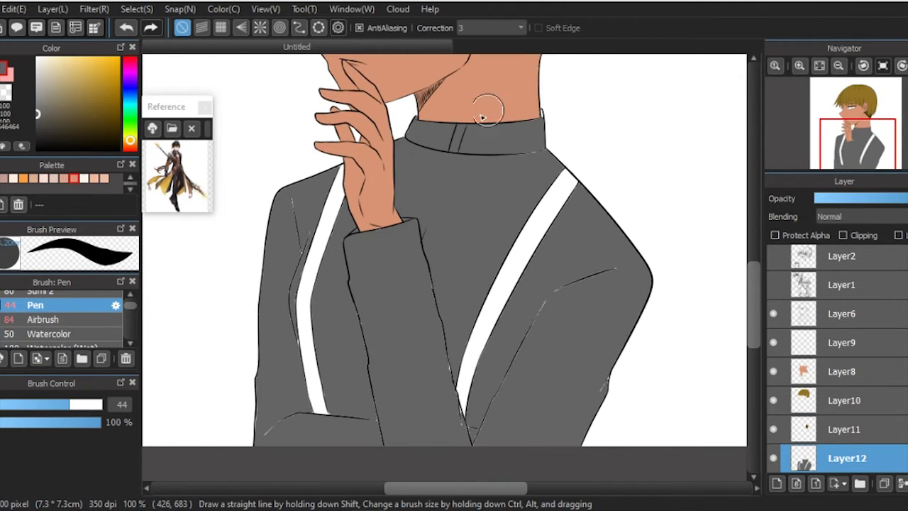
{"action": "scroll", "coordinate": [281, 341], "scroll_direction": "up", "scroll_amount": 2}
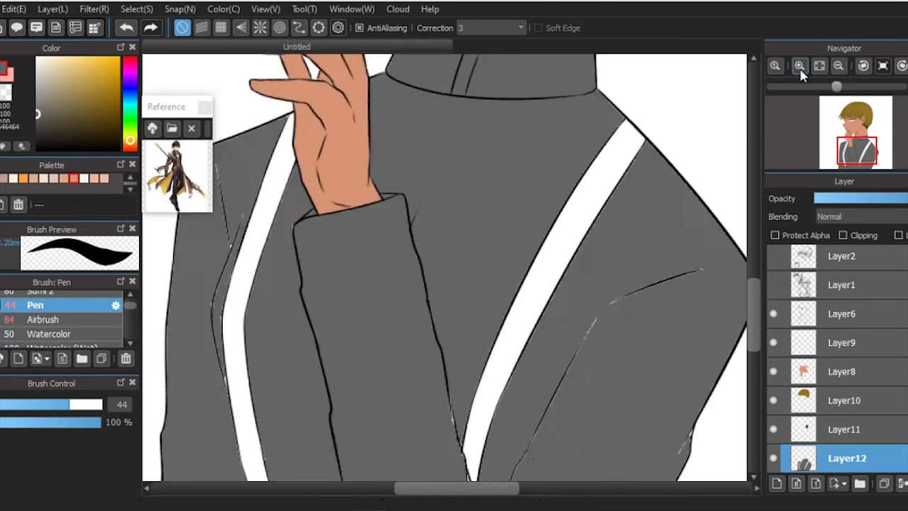
{"action": "left_click_drag", "start_coordinate": [339, 159], "coordinate": [347, 395]}
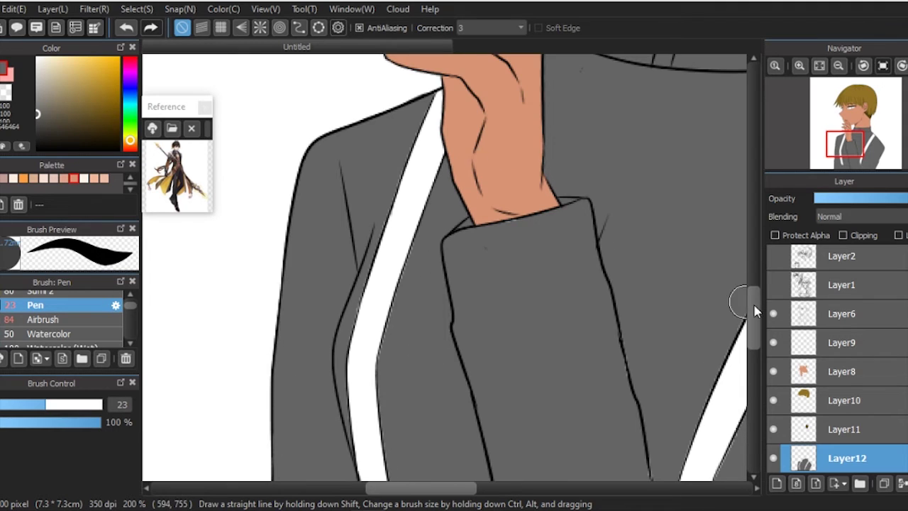
{"action": "left_click_drag", "start_coordinate": [755, 310], "coordinate": [755, 328]}
{"action": "left_click_drag", "start_coordinate": [389, 343], "coordinate": [355, 229]}
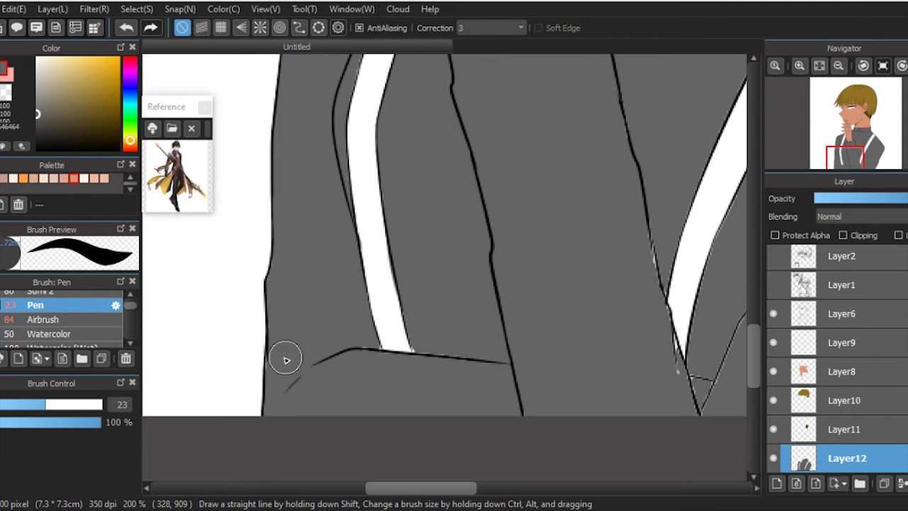
Touch up the grey at the collar and, with pen size 41, along the back sleeve folds and rear strap edges
{"action": "scroll", "coordinate": [656, 298], "scroll_direction": "up", "scroll_amount": 5}
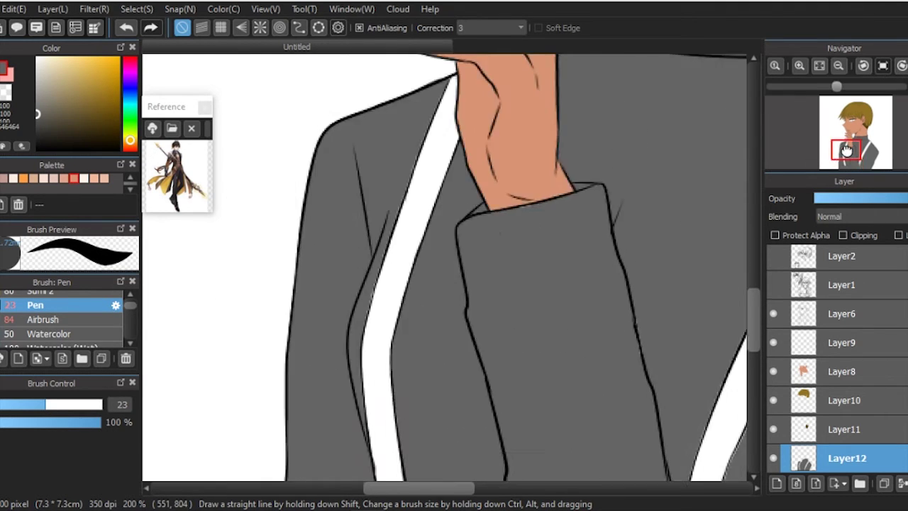
{"action": "scroll", "coordinate": [474, 115], "scroll_direction": "down", "scroll_amount": 1}
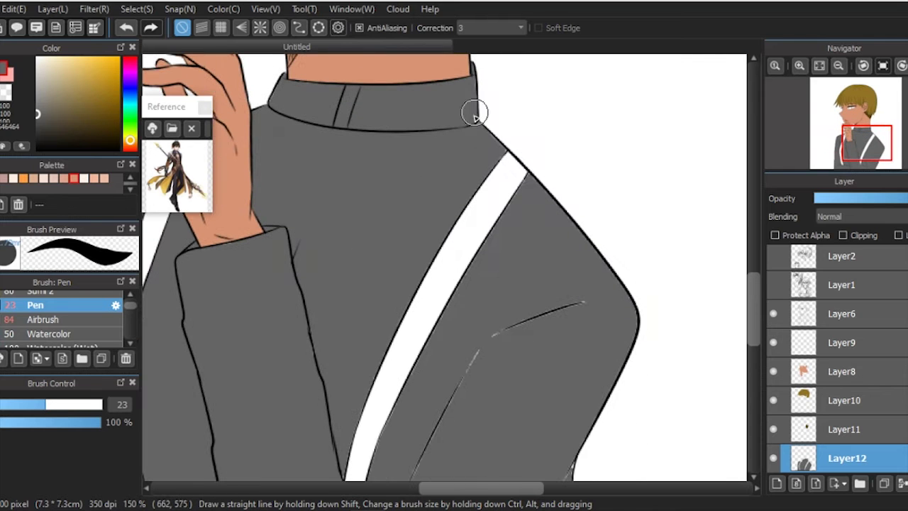
{"action": "key", "text": "e"}
{"action": "key", "text": "b"}
{"action": "scroll", "coordinate": [443, 266], "scroll_direction": "down", "scroll_amount": 3}
{"action": "left_click", "coordinate": [86, 399]}
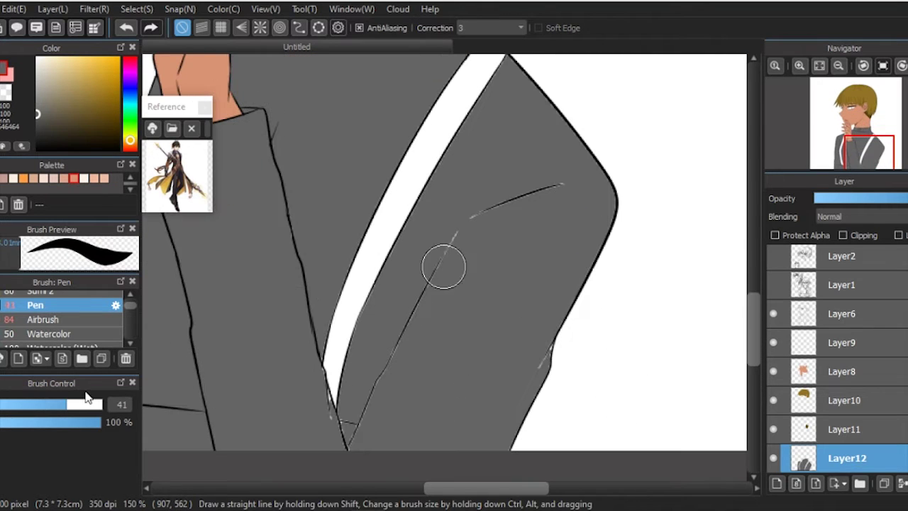
{"action": "left_click_drag", "start_coordinate": [458, 231], "coordinate": [376, 387]}
{"action": "left_click_drag", "start_coordinate": [472, 213], "coordinate": [564, 184]}
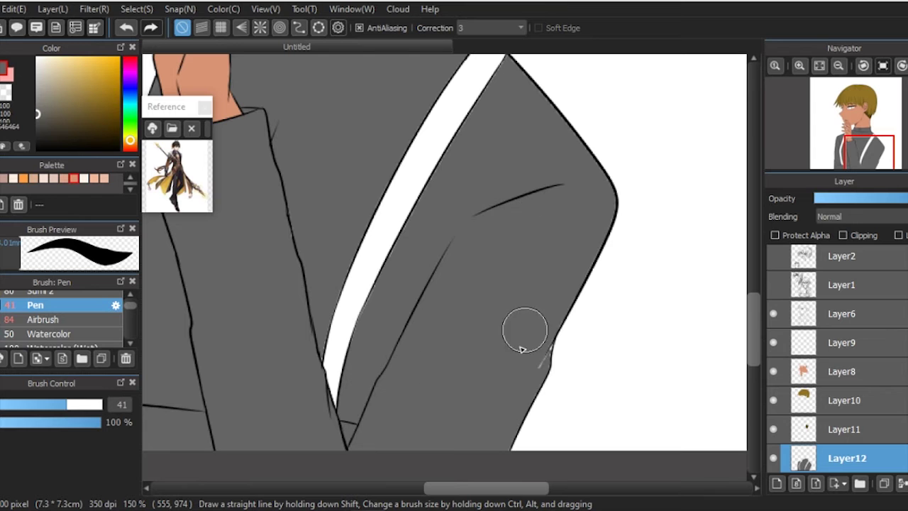
{"action": "scroll", "coordinate": [738, 189], "scroll_direction": "up", "scroll_amount": 1}
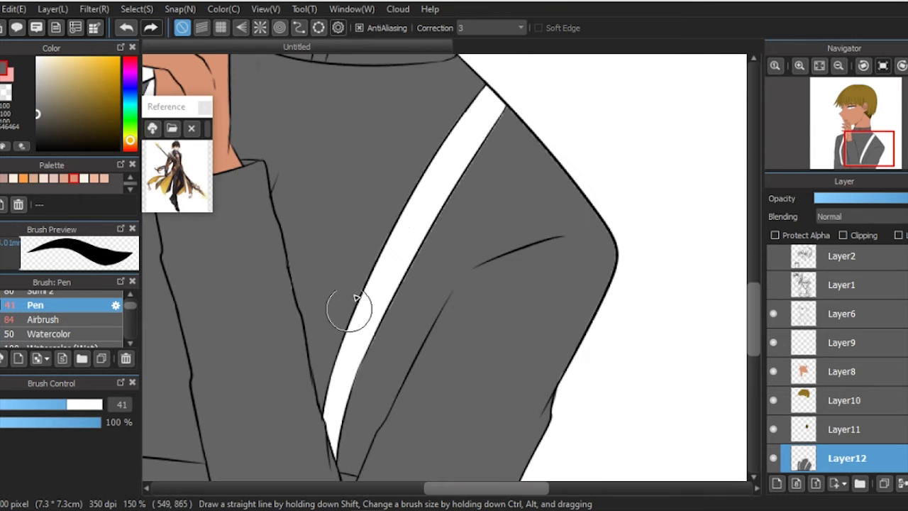
{"action": "left_click_drag", "start_coordinate": [482, 159], "coordinate": [505, 114]}
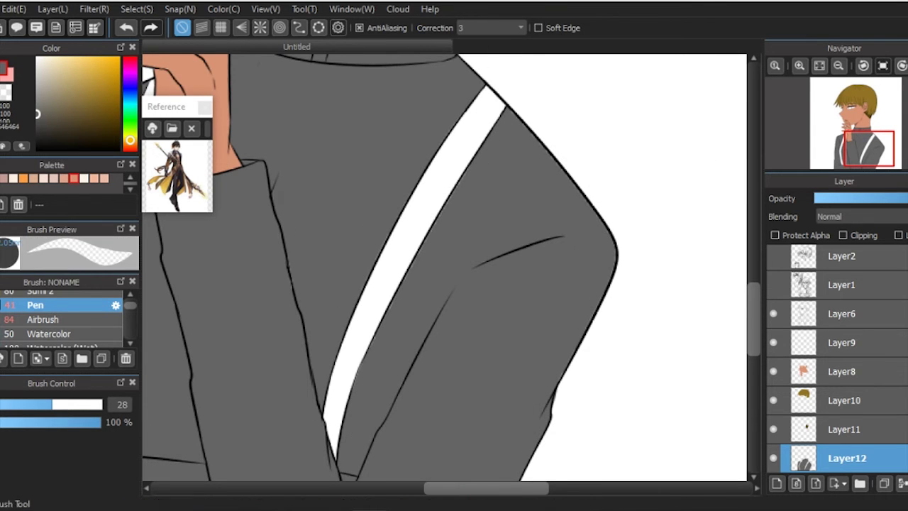
Paint both suspender straps dark grey, RGB 36, 36, 36, on Layer7 beneath the shirt layer
{"action": "key", "text": "ctrl+minus"}
{"action": "key", "text": "ctrl+minus"}
{"action": "scroll", "coordinate": [844, 397], "scroll_direction": "down", "scroll_amount": 1}
{"action": "left_click", "coordinate": [844, 457]}
{"action": "left_click_drag", "start_coordinate": [389, 365], "coordinate": [397, 316]}
{"action": "mouse_move", "coordinate": [468, 458]}
{"action": "left_mouse_down"}
{"action": "mouse_move", "coordinate": [517, 345]}
{"action": "mouse_move", "coordinate": [546, 320]}
{"action": "left_mouse_up"}
Add a layer beneath Layer7 and paint the irises grey, RGB 65, 65, 65, with pen size 34
{"action": "left_click", "coordinate": [776, 483]}
{"action": "left_click", "coordinate": [775, 65]}
{"action": "left_click", "coordinate": [778, 66]}
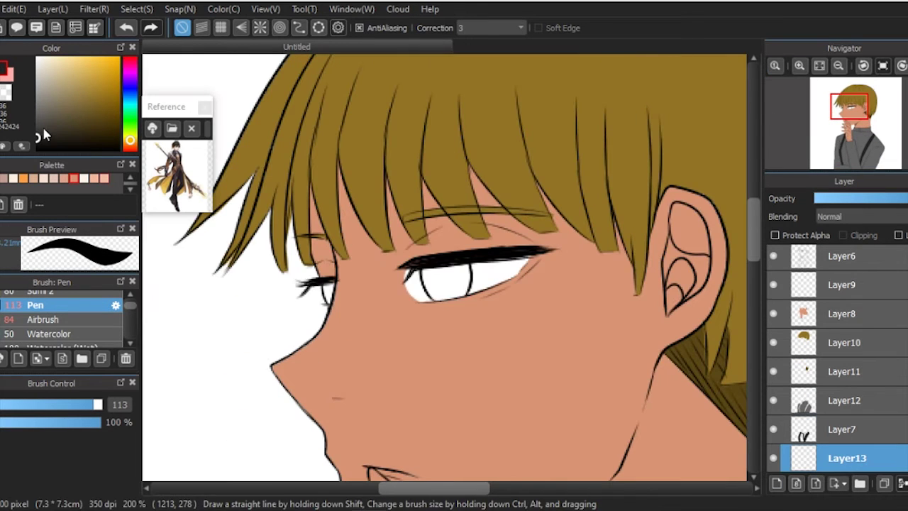
{"action": "left_click_drag", "start_coordinate": [443, 273], "coordinate": [454, 294]}
{"action": "left_click", "coordinate": [818, 66]}
Recolour the skin on Layer8 to a pale pinkish beige with a colour adjustment filter
{"action": "scroll", "coordinate": [844, 355], "scroll_direction": "up", "scroll_amount": 3}
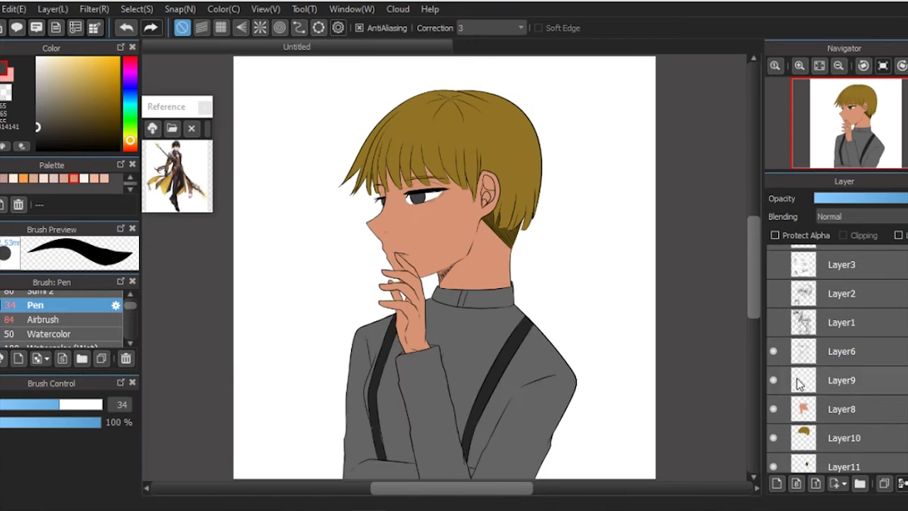
{"action": "left_click", "coordinate": [844, 409]}
{"action": "left_click", "coordinate": [95, 9]}
{"action": "left_click", "coordinate": [128, 71]}
{"action": "left_click", "coordinate": [736, 214]}
Add a layer clipped to Layer10 and paint the hair pale blond, RGB 255, 229, 184, with pen size 283
{"action": "left_click", "coordinate": [844, 437]}
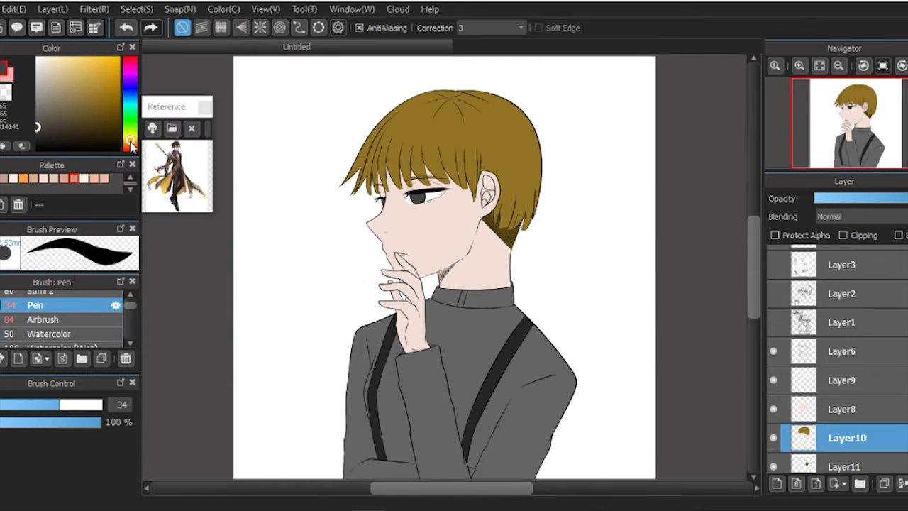
{"action": "left_click", "coordinate": [59, 57]}
{"action": "left_click", "coordinate": [776, 483]}
{"action": "left_click", "coordinate": [842, 235]}
{"action": "mouse_move", "coordinate": [398, 128]}
{"action": "left_mouse_down"}
{"action": "mouse_move", "coordinate": [523, 105]}
{"action": "mouse_move", "coordinate": [375, 115]}
{"action": "mouse_move", "coordinate": [514, 142]}
{"action": "left_mouse_up"}
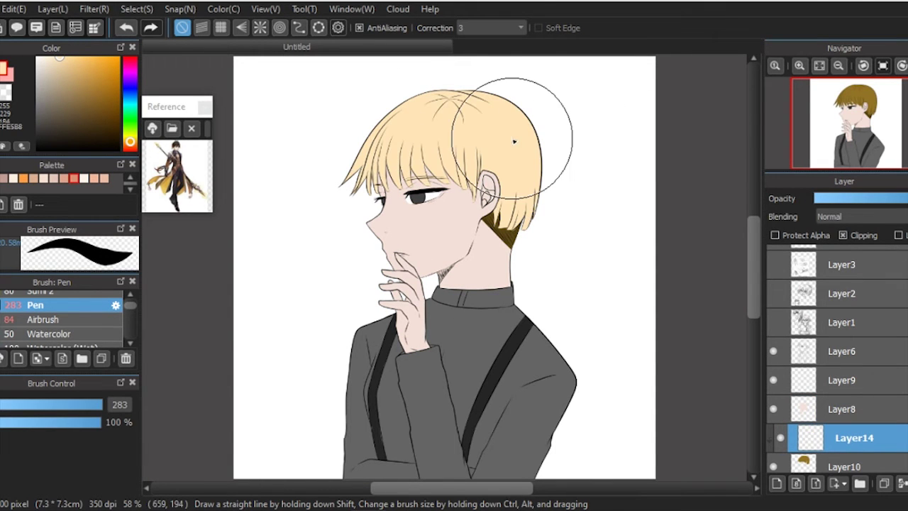
{"action": "left_click", "coordinate": [69, 68]}
{"action": "left_click_drag", "start_coordinate": [362, 188], "coordinate": [496, 112]}
{"action": "key", "text": "ctrl+z"}
Repaint the hair a warmer blond, RGB 255, 219, 157, on the clipped layer
{"action": "left_click", "coordinate": [68, 58]}
{"action": "left_click_drag", "start_coordinate": [414, 191], "coordinate": [533, 80]}
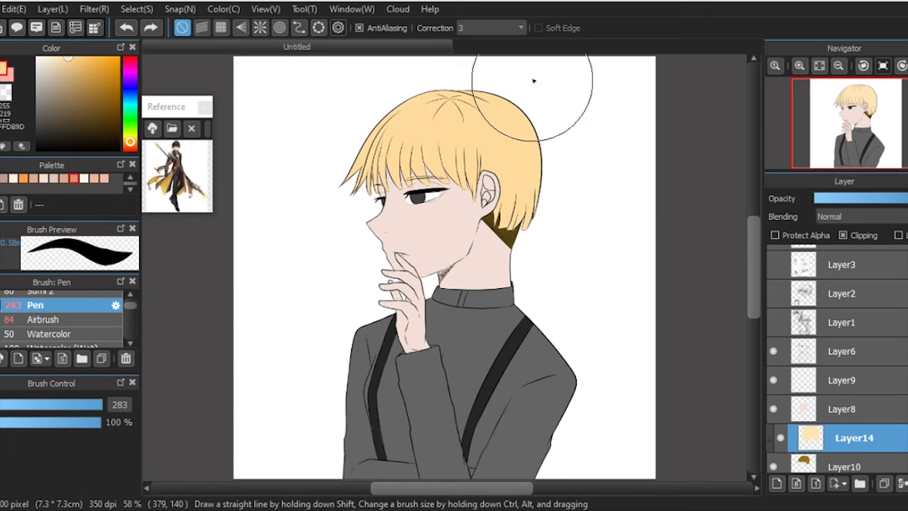
Add a layer clipped to Layer11 and paint the undercut at the nape dark brown, RGB 41, 34, 20
{"action": "scroll", "coordinate": [844, 355], "scroll_direction": "down", "scroll_amount": 3}
{"action": "left_click", "coordinate": [844, 411]}
{"action": "left_click", "coordinate": [776, 483]}
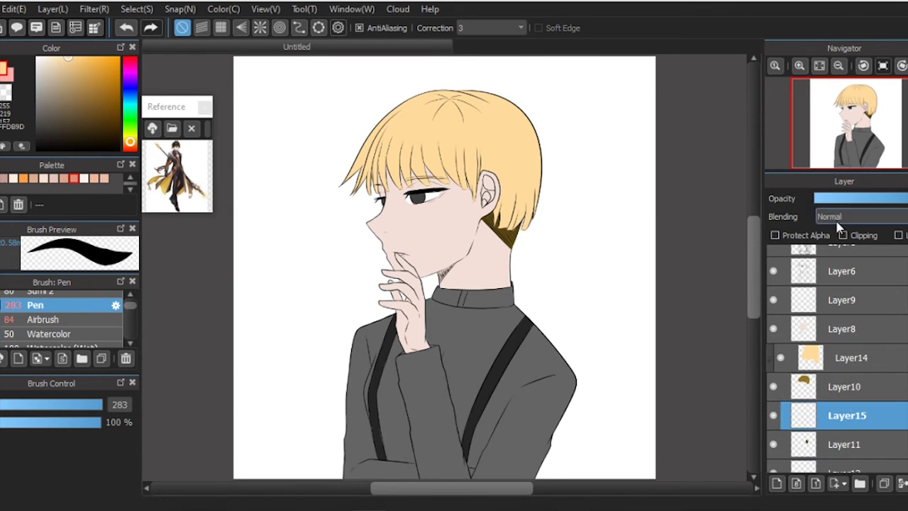
{"action": "left_click", "coordinate": [426, 197], "text": "alt"}
{"action": "left_click_drag", "start_coordinate": [490, 213], "coordinate": [518, 241]}
Recolour the shirt on Layer12 to white with a colour adjustment, and check the straps by hiding and showing Layer7
{"action": "scroll", "coordinate": [844, 354], "scroll_direction": "down", "scroll_amount": 2}
{"action": "left_click", "coordinate": [844, 419]}
{"action": "key", "text": "ctrl+u"}
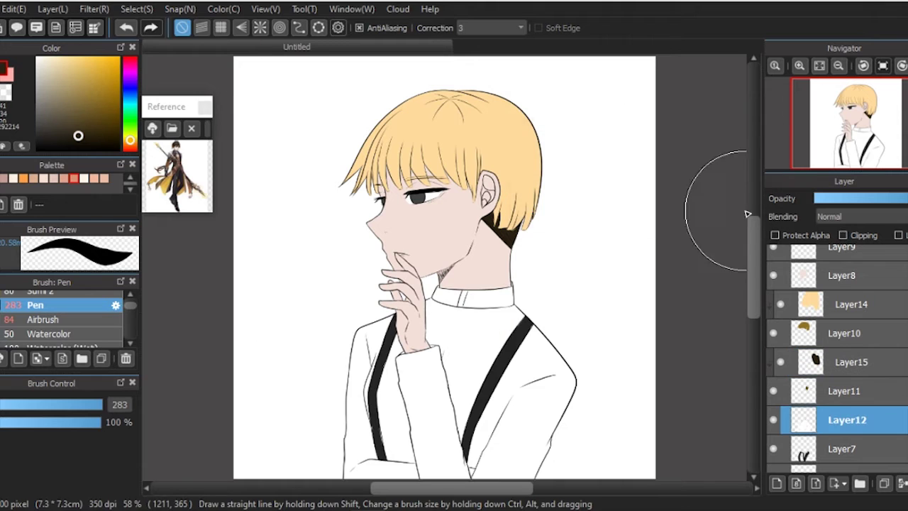
{"action": "scroll", "coordinate": [844, 426], "scroll_direction": "down", "scroll_amount": 1}
{"action": "left_click", "coordinate": [773, 429]}
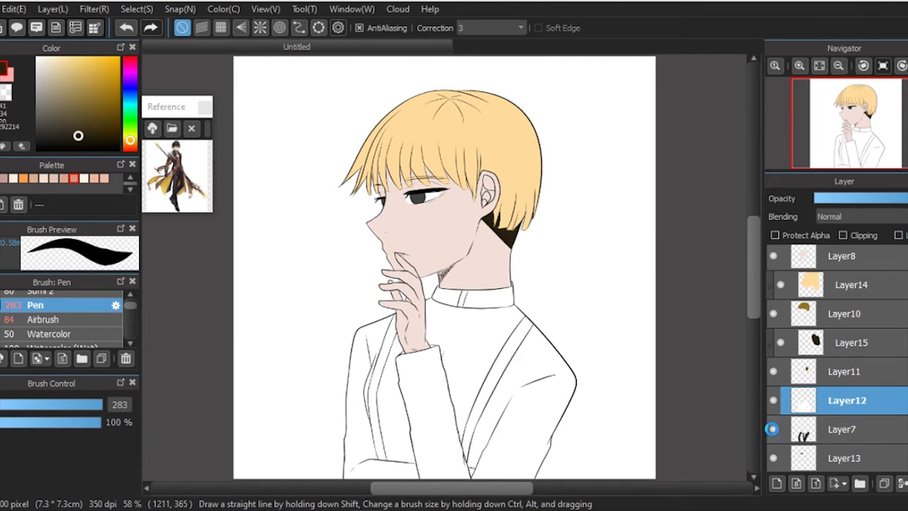
{"action": "left_click", "coordinate": [773, 429]}
{"action": "left_click", "coordinate": [844, 429]}
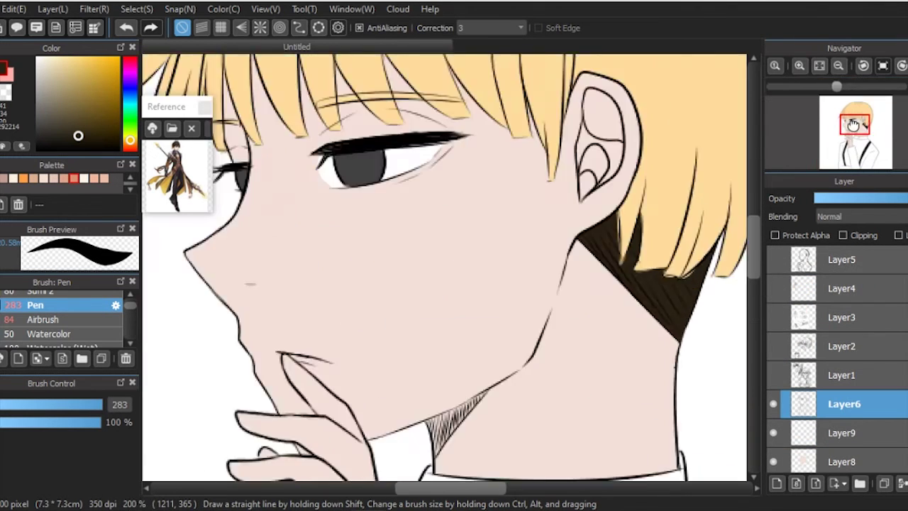
Draw black hair strand lines across the crown and sides on Layer6 with pen size 2.9 and correction 40
{"action": "left_click", "coordinate": [81, 147]}
{"action": "left_click", "coordinate": [5, 404]}
{"action": "left_click", "coordinate": [489, 28]}
{"action": "left_click", "coordinate": [490, 342]}
{"action": "left_click_drag", "start_coordinate": [394, 312], "coordinate": [464, 184]}
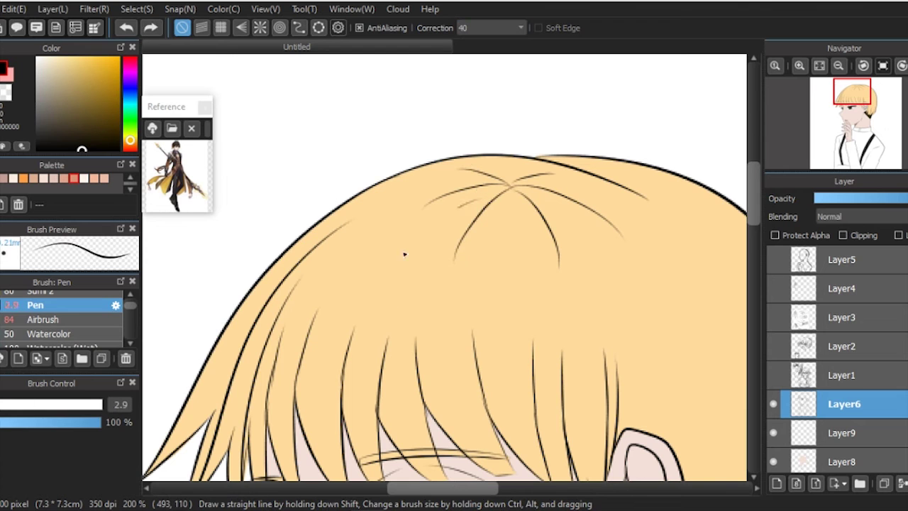
{"action": "left_click_drag", "start_coordinate": [576, 284], "coordinate": [401, 105]}
{"action": "left_click_drag", "start_coordinate": [567, 156], "coordinate": [588, 294]}
{"action": "left_click_drag", "start_coordinate": [624, 177], "coordinate": [598, 421]}
Merge the blond clipped layer into Layer10 and erase stray hair colour outside the nape outline with eraser size 16
{"action": "scroll", "coordinate": [597, 421], "scroll_direction": "down", "scroll_amount": 1}
{"action": "scroll", "coordinate": [497, 354], "scroll_direction": "up", "scroll_amount": 2}
{"action": "scroll", "coordinate": [844, 355], "scroll_direction": "down", "scroll_amount": 3}
{"action": "left_click", "coordinate": [844, 435]}
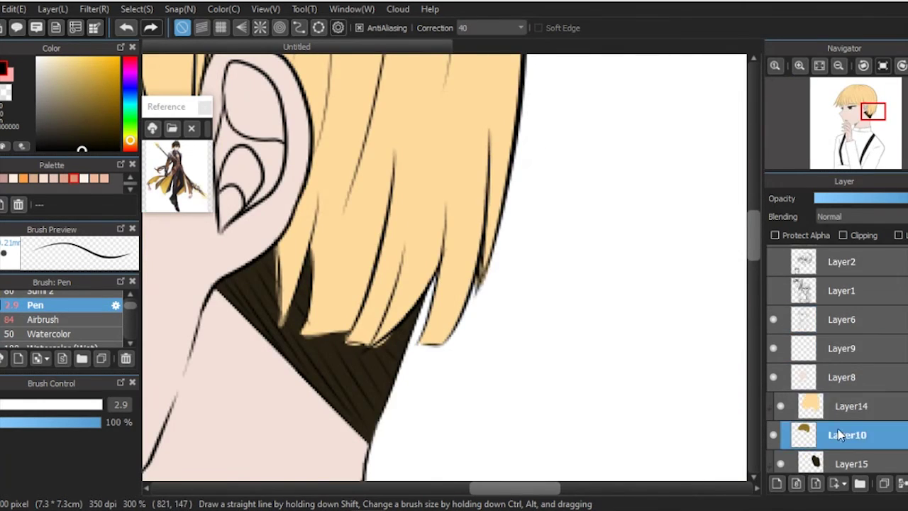
{"action": "key", "text": "ctrl+e"}
{"action": "key", "text": "e"}
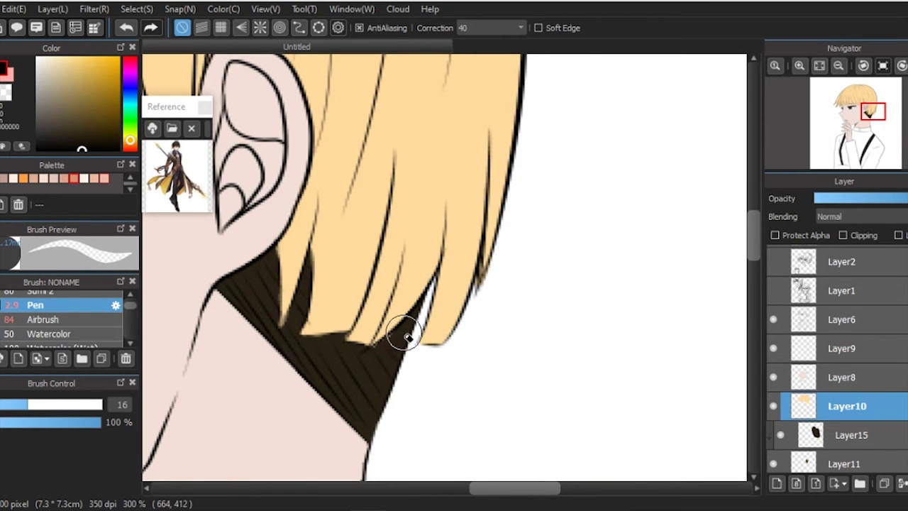
{"action": "scroll", "coordinate": [407, 337], "scroll_direction": "down", "scroll_amount": 5}
{"action": "scroll", "coordinate": [845, 317], "scroll_direction": "up", "scroll_amount": 1}
Add more thin black strand lines to the hair on Layer6 with pen size 2.9
{"action": "left_click", "coordinate": [844, 356]}
{"action": "key", "text": "e"}
{"action": "scroll", "coordinate": [430, 183], "scroll_direction": "up", "scroll_amount": 3}
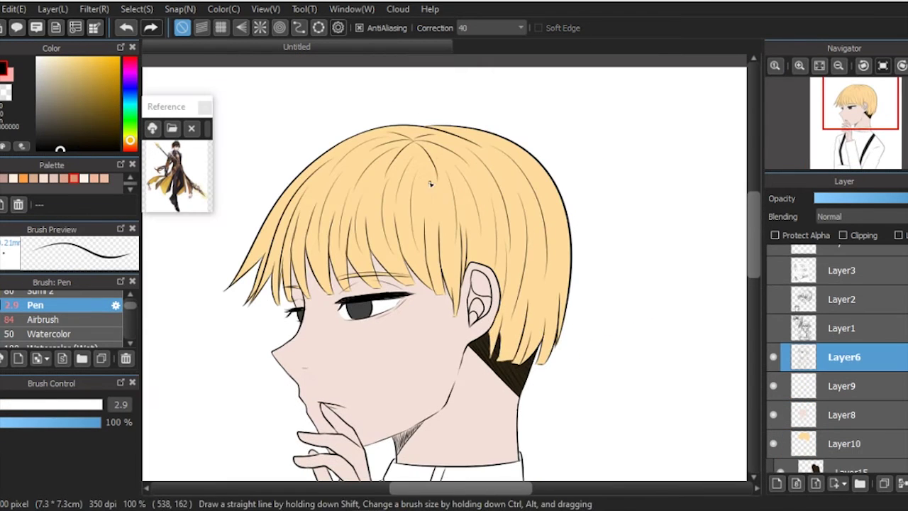
{"action": "left_click", "coordinate": [819, 65]}
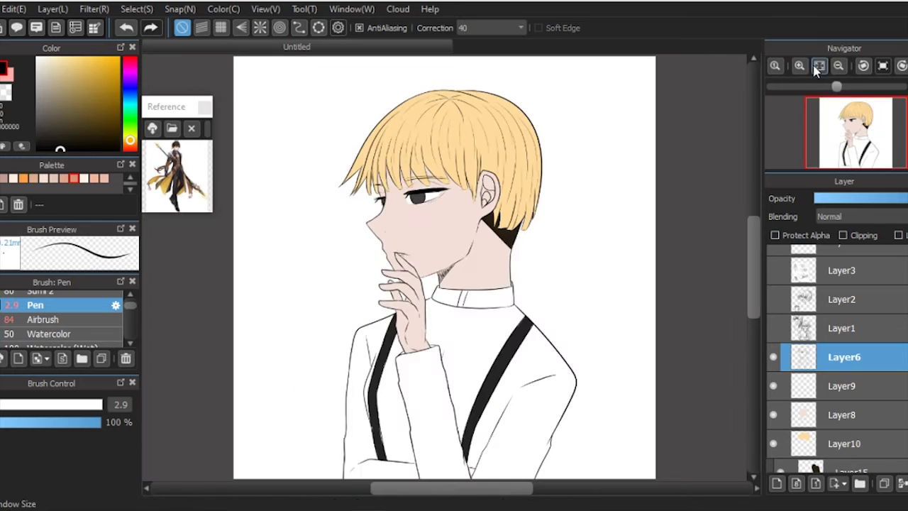
Erase the white shirt fill spilling along the suspender strap edges on Layer12 with eraser size 16
{"action": "scroll", "coordinate": [440, 355], "scroll_direction": "up", "scroll_amount": 3}
{"action": "scroll", "coordinate": [844, 355], "scroll_direction": "down", "scroll_amount": 2}
{"action": "left_click", "coordinate": [844, 400]}
{"action": "key", "text": "e"}
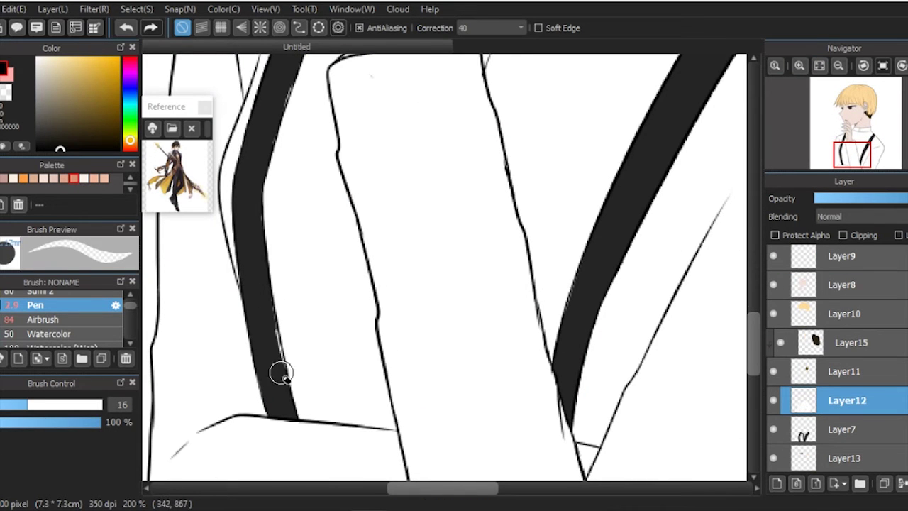
{"action": "scroll", "coordinate": [603, 305], "scroll_direction": "up", "scroll_amount": 3}
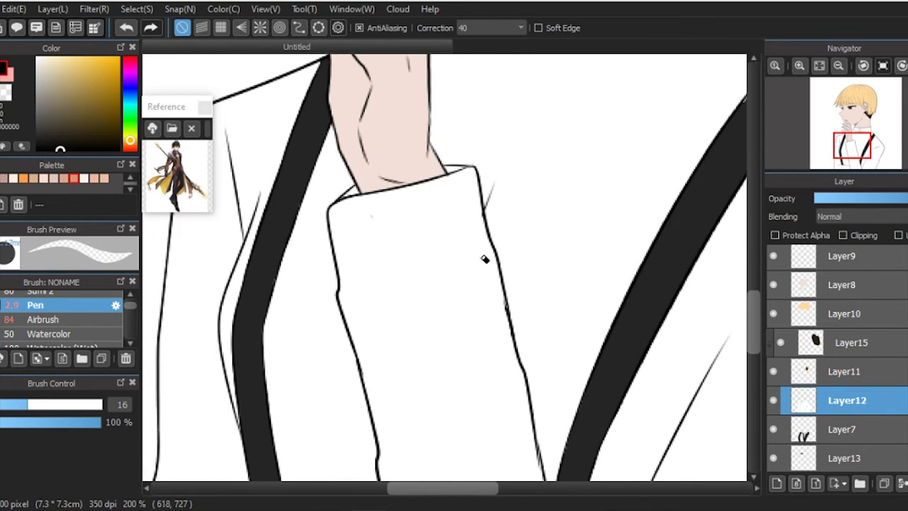
{"action": "scroll", "coordinate": [406, 153], "scroll_direction": "right", "scroll_amount": 2}
{"action": "left_click", "coordinate": [821, 66]}
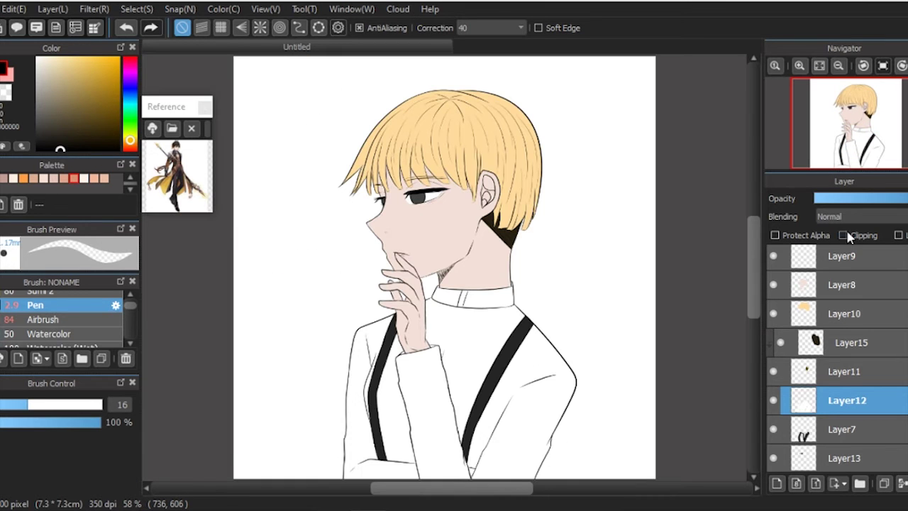
Add a layer clipped to Layer9, shade the upper eye white grey, RGB 143, 143, 143, with pen size 17, and lower the layer's opacity
{"action": "scroll", "coordinate": [834, 287], "scroll_direction": "up", "scroll_amount": 3}
{"action": "left_click", "coordinate": [777, 483]}
{"action": "left_click", "coordinate": [842, 235]}
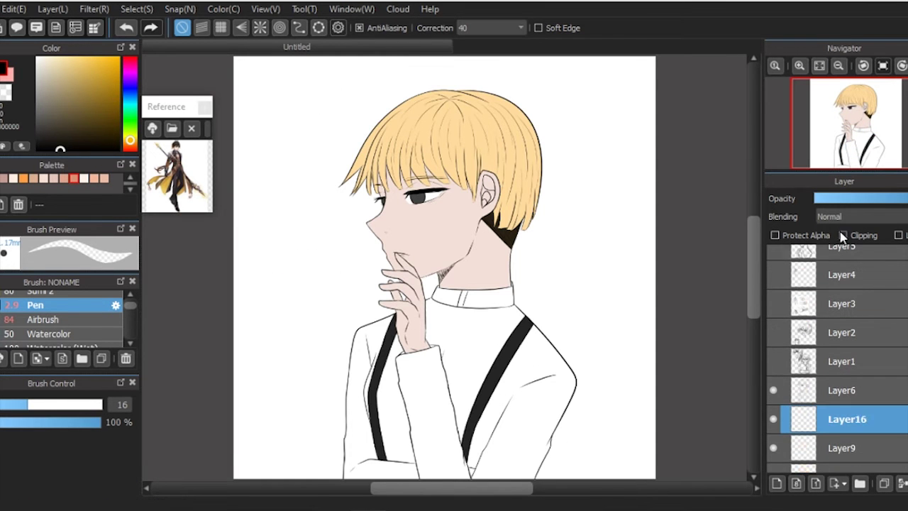
{"action": "scroll", "coordinate": [849, 119], "scroll_direction": "up", "scroll_amount": 5}
{"action": "scroll", "coordinate": [849, 119], "scroll_direction": "down", "scroll_amount": 1}
{"action": "left_click", "coordinate": [37, 97]}
{"action": "left_click_drag", "start_coordinate": [410, 278], "coordinate": [646, 244]}
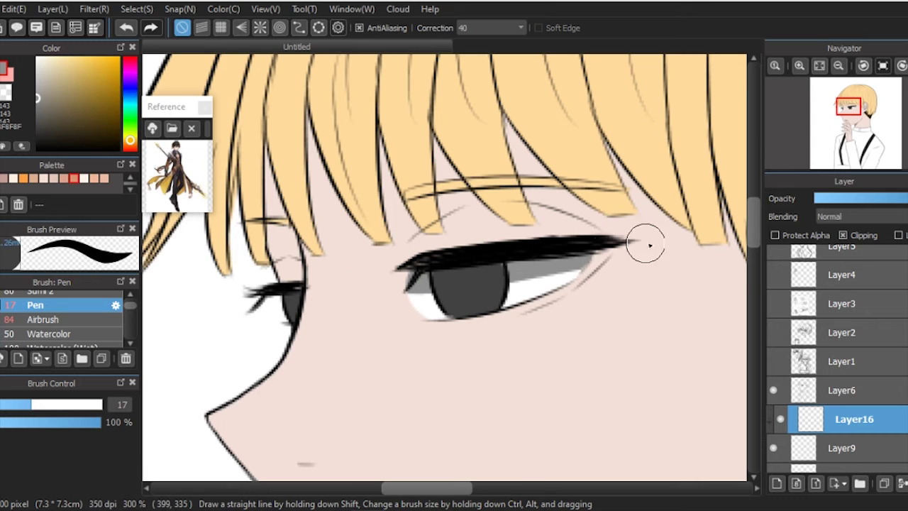
{"action": "left_click", "coordinate": [858, 206]}
Add a layer clipped to Layer8 and paint peach shadows, RGB 238, 204, 185, under the fringe and inside the ear with pen size 10.8
{"action": "left_click", "coordinate": [776, 483]}
{"action": "left_click", "coordinate": [842, 235]}
{"action": "left_click", "coordinate": [427, 333], "text": "alt"}
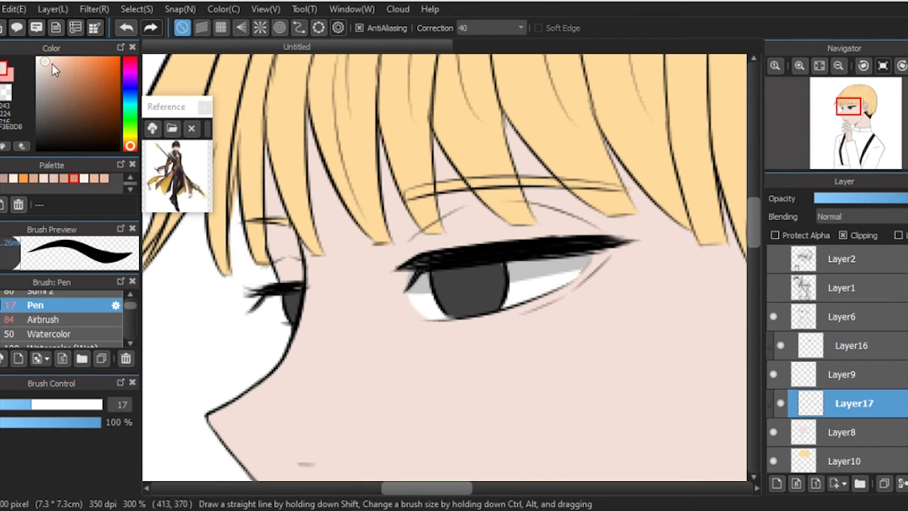
{"action": "left_click_drag", "start_coordinate": [30, 405], "coordinate": [16, 404]}
{"action": "left_click_drag", "start_coordinate": [302, 124], "coordinate": [362, 238]}
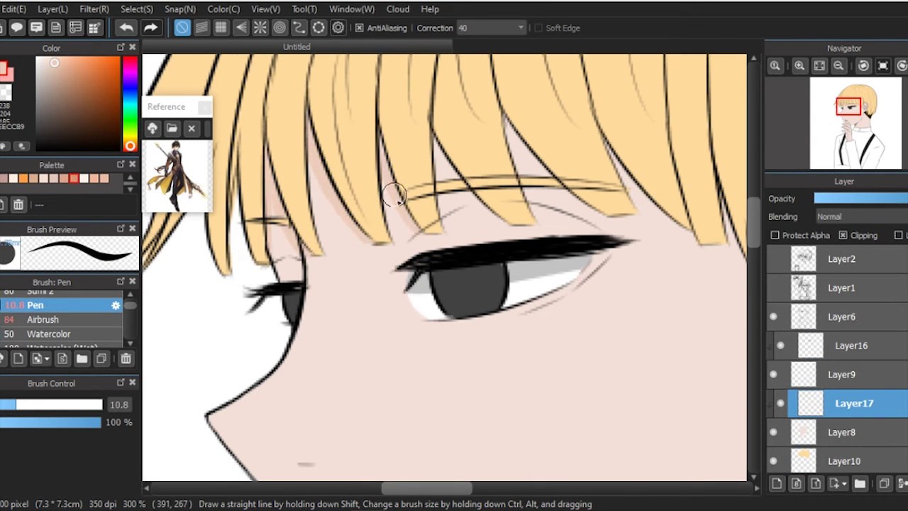
{"action": "scroll", "coordinate": [403, 142], "scroll_direction": "right", "scroll_amount": 3}
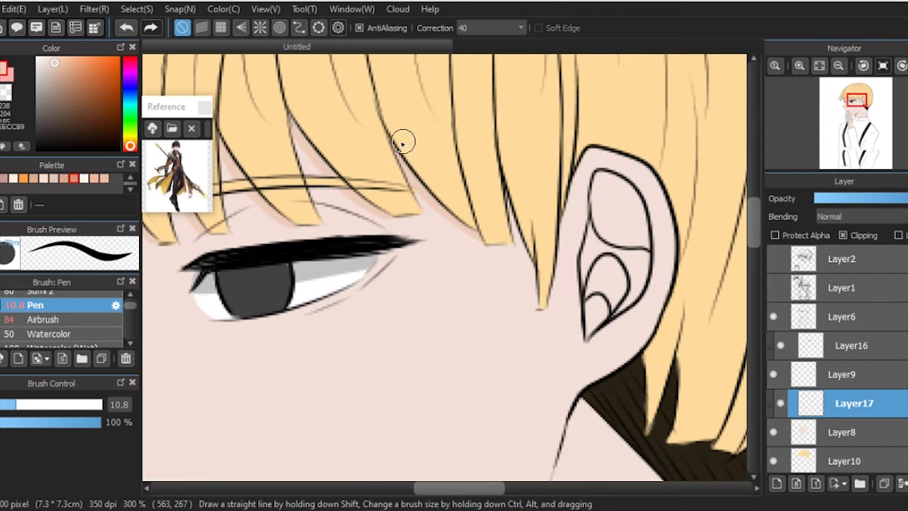
{"action": "left_click_drag", "start_coordinate": [588, 320], "coordinate": [595, 310]}
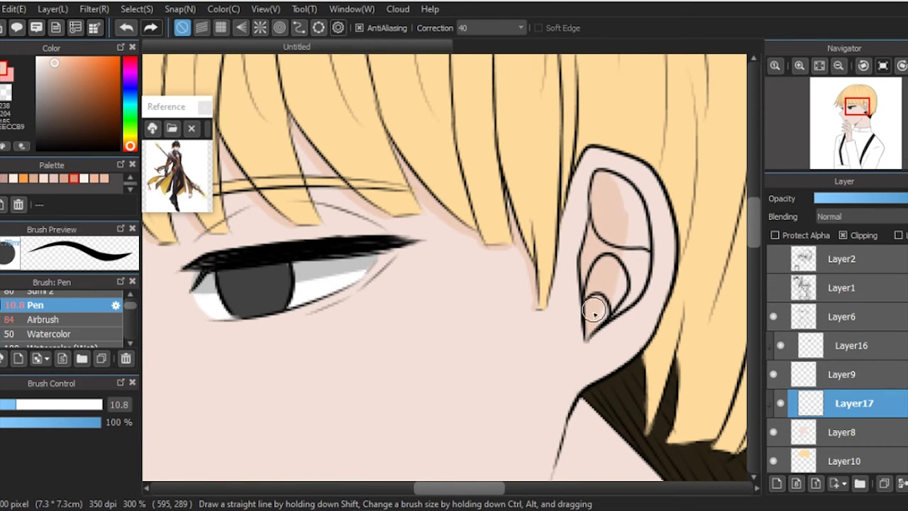
Paint the peach shadow on the neck below the jaw and along the nape, filling it with pen size 19
{"action": "scroll", "coordinate": [639, 205], "scroll_direction": "down", "scroll_amount": 3}
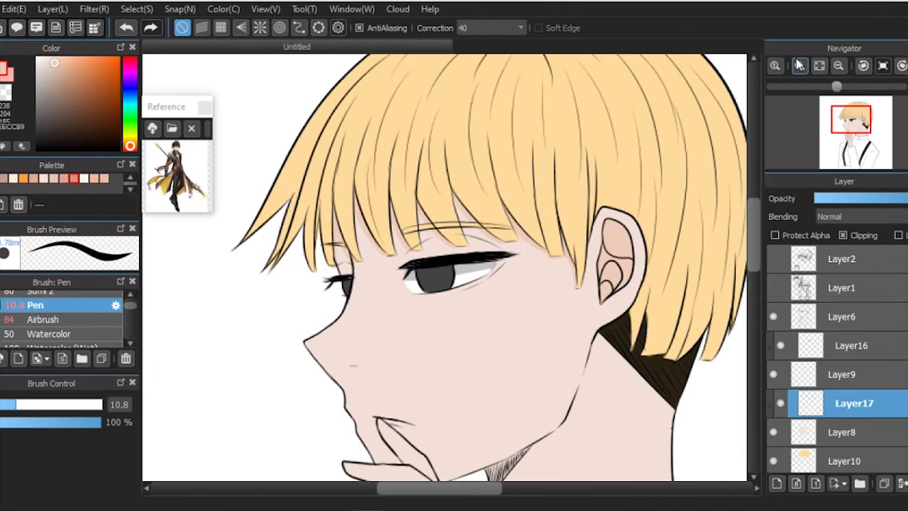
{"action": "scroll", "coordinate": [447, 285], "scroll_direction": "down", "scroll_amount": 3}
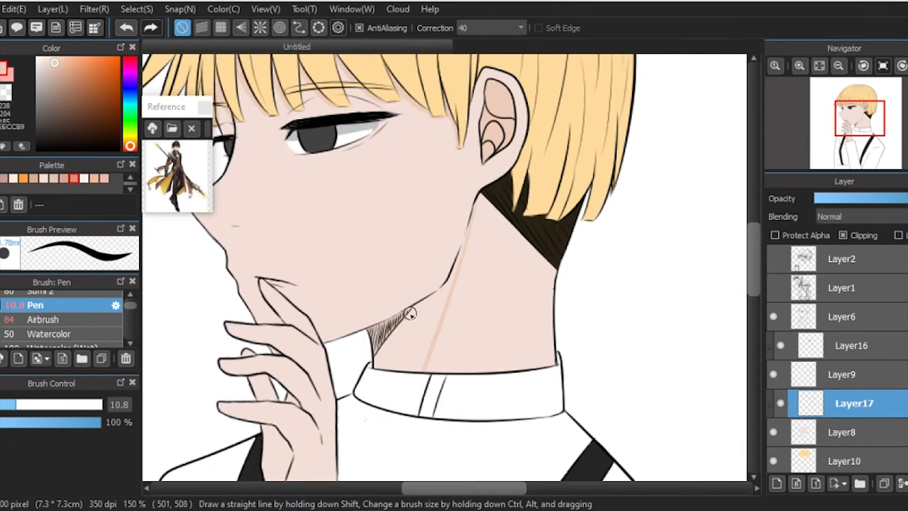
{"action": "scroll", "coordinate": [410, 313], "scroll_direction": "up", "scroll_amount": 1}
{"action": "mouse_move", "coordinate": [361, 309]}
{"action": "left_mouse_down"}
{"action": "mouse_move", "coordinate": [414, 366]}
{"action": "mouse_move", "coordinate": [353, 351]}
{"action": "mouse_move", "coordinate": [408, 324]}
{"action": "left_mouse_up"}
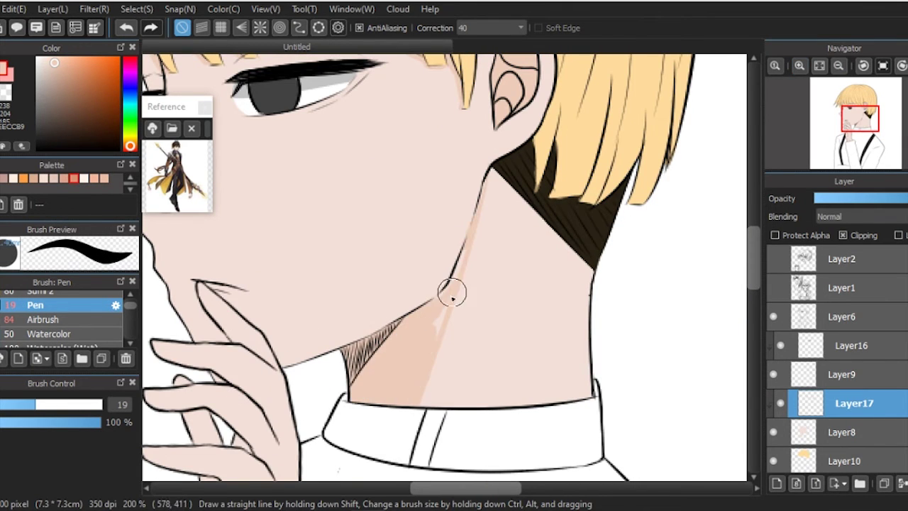
{"action": "mouse_move", "coordinate": [419, 368]}
{"action": "left_mouse_down"}
{"action": "mouse_move", "coordinate": [499, 203]}
{"action": "mouse_move", "coordinate": [544, 203]}
{"action": "mouse_move", "coordinate": [581, 284]}
{"action": "left_mouse_up"}
Shade the rear finger and the shadowed edge of the palm and wrist in peach with pen size 19
{"action": "scroll", "coordinate": [800, 102], "scroll_direction": "down", "scroll_amount": 2}
{"action": "scroll", "coordinate": [371, 347], "scroll_direction": "up", "scroll_amount": 2}
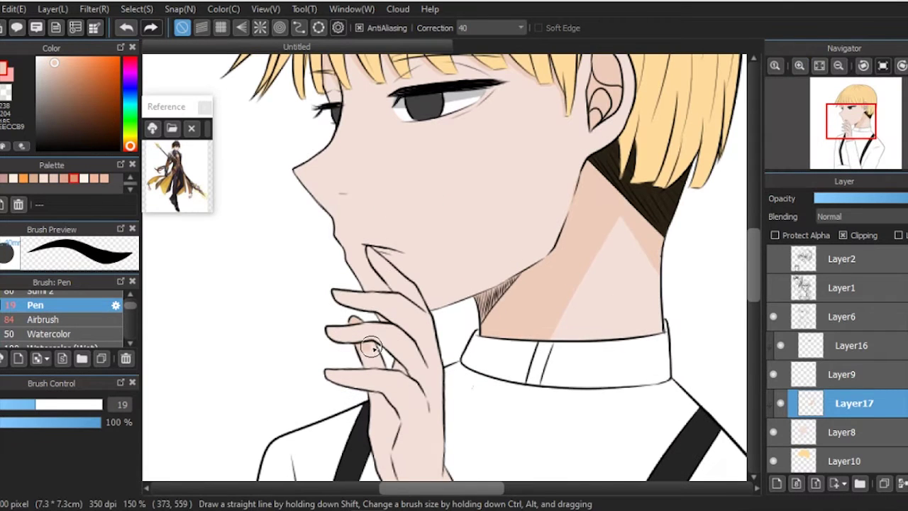
{"action": "scroll", "coordinate": [403, 367], "scroll_direction": "down", "scroll_amount": 2}
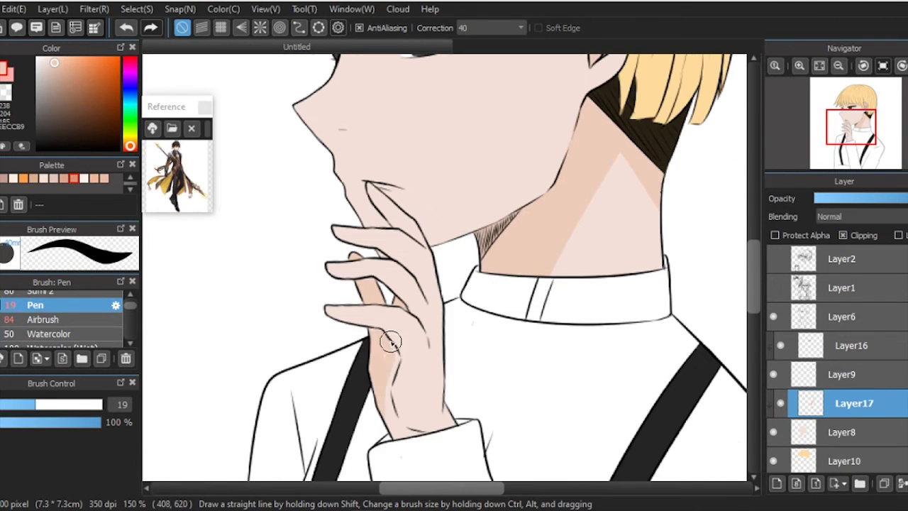
{"action": "scroll", "coordinate": [411, 434], "scroll_direction": "down", "scroll_amount": 3}
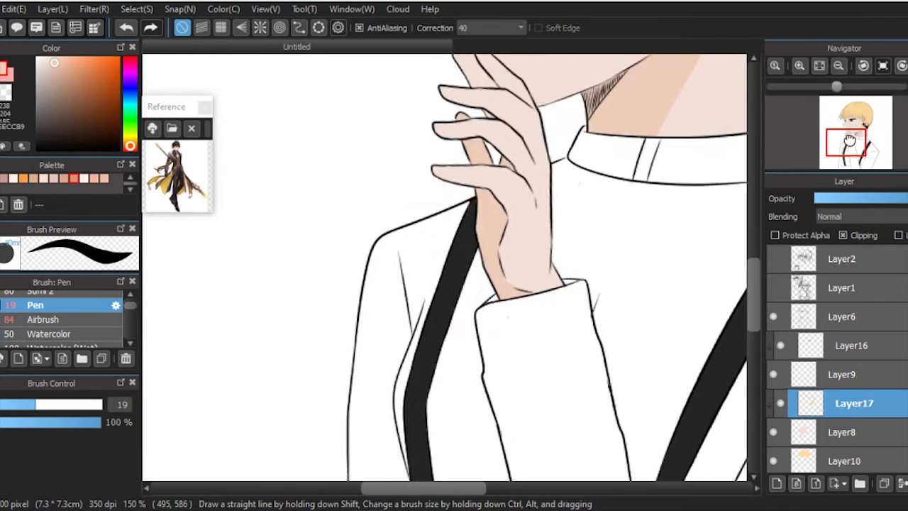
Extend the peach shadow under the fringe, and shade the outer corner beneath the eye with pen size 9.8
{"action": "scroll", "coordinate": [327, 203], "scroll_direction": "up", "scroll_amount": 3}
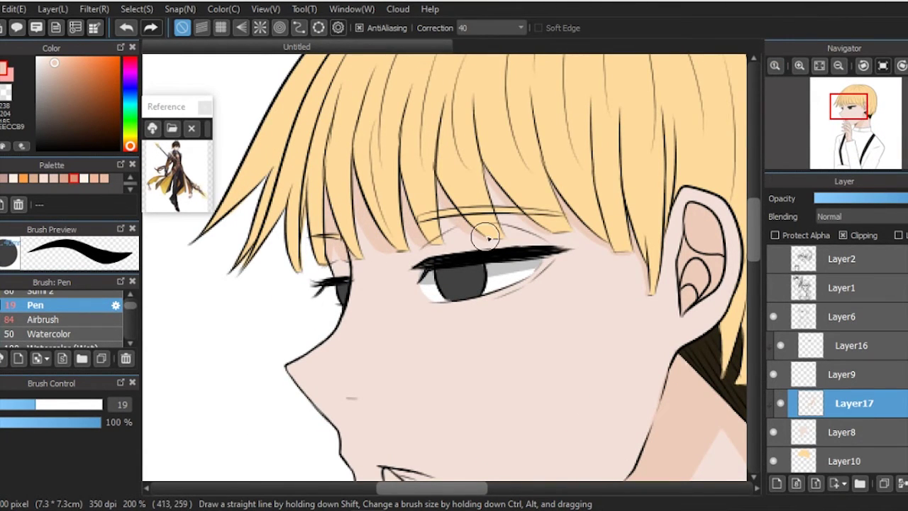
{"action": "scroll", "coordinate": [593, 238], "scroll_direction": "up", "scroll_amount": 2}
{"action": "key", "text": "bracketleft"}
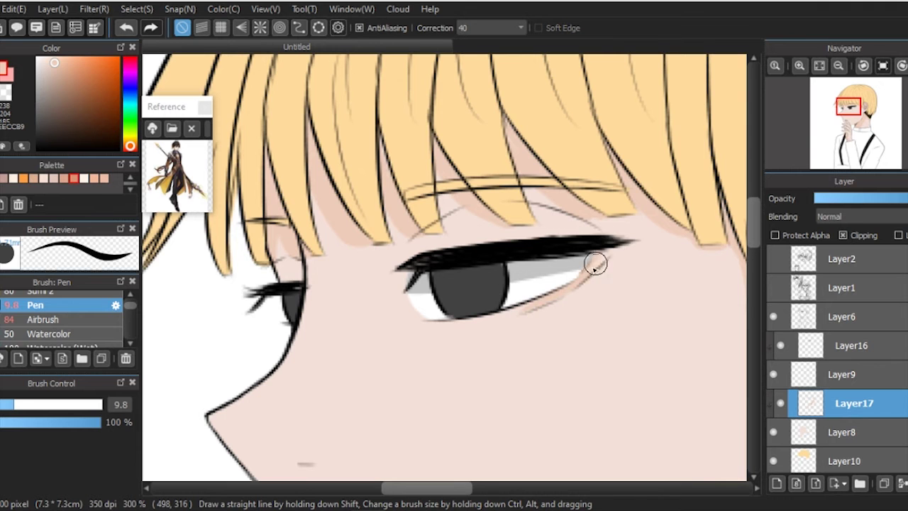
{"action": "scroll", "coordinate": [557, 226], "scroll_direction": "down", "scroll_amount": 2}
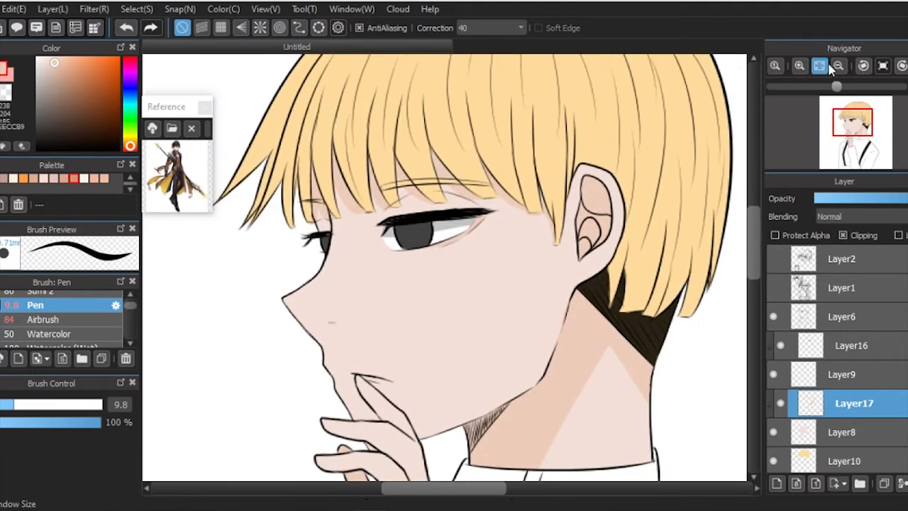
Add a clipped layer, airbrush RGB 240, 180, 147 over the face, hand and neck at sizes 113 and 177, and lower the layer's opacity
{"action": "left_click", "coordinate": [819, 65]}
{"action": "left_click", "coordinate": [776, 483]}
{"action": "left_click", "coordinate": [43, 320]}
{"action": "scroll", "coordinate": [473, 121], "scroll_direction": "up", "scroll_amount": 2}
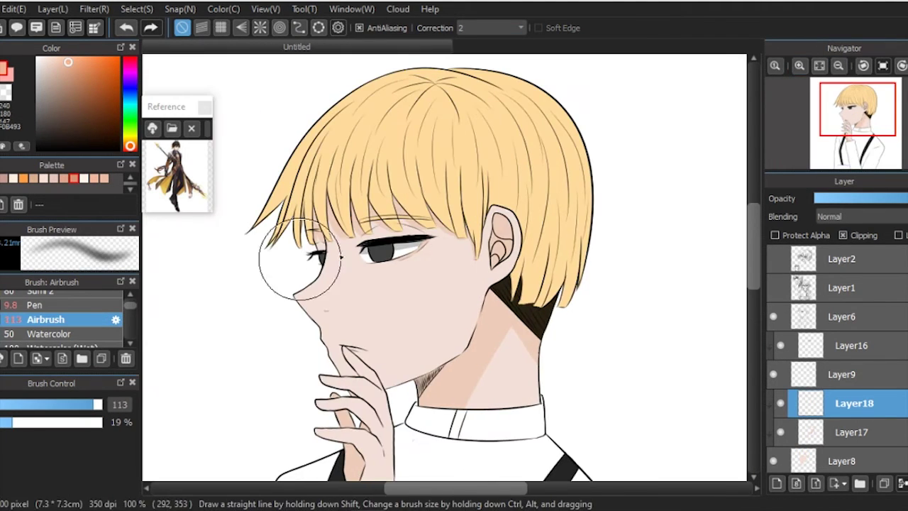
{"action": "scroll", "coordinate": [433, 340], "scroll_direction": "up", "scroll_amount": 1}
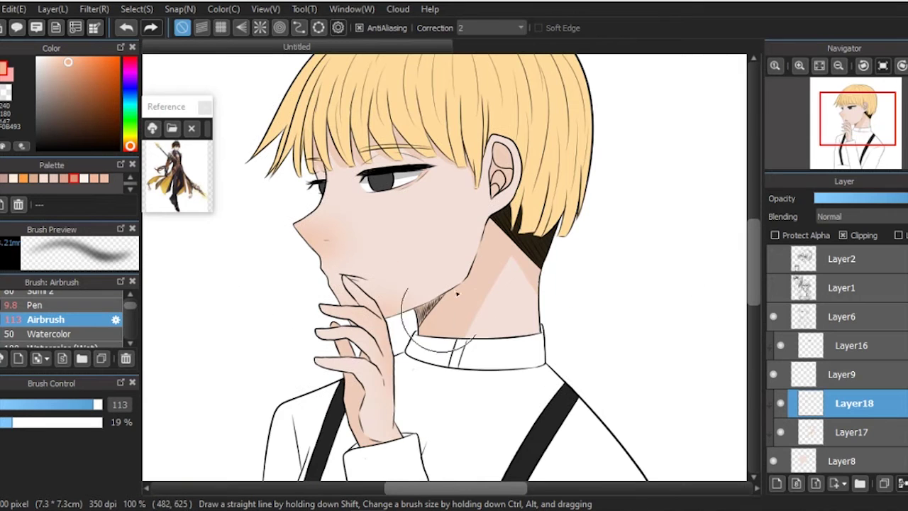
{"action": "scroll", "coordinate": [461, 313], "scroll_direction": "down", "scroll_amount": 1}
{"action": "left_click_drag", "start_coordinate": [489, 194], "coordinate": [525, 213]}
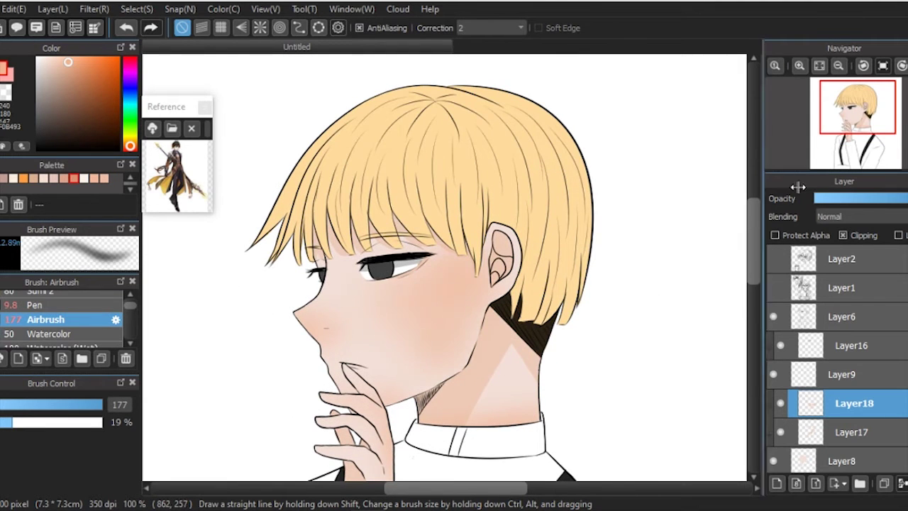
{"action": "left_click", "coordinate": [859, 198]}
Add a clipped layer and line the fringe's shadow edges with a 4.2 pen in RGB 230, 158, 118 at correction 40
{"action": "left_click", "coordinate": [800, 65]}
{"action": "left_click", "coordinate": [776, 482]}
{"action": "scroll", "coordinate": [444, 267], "scroll_direction": "up", "scroll_amount": 1}
{"action": "left_click", "coordinate": [76, 66]}
{"action": "left_click", "coordinate": [34, 304]}
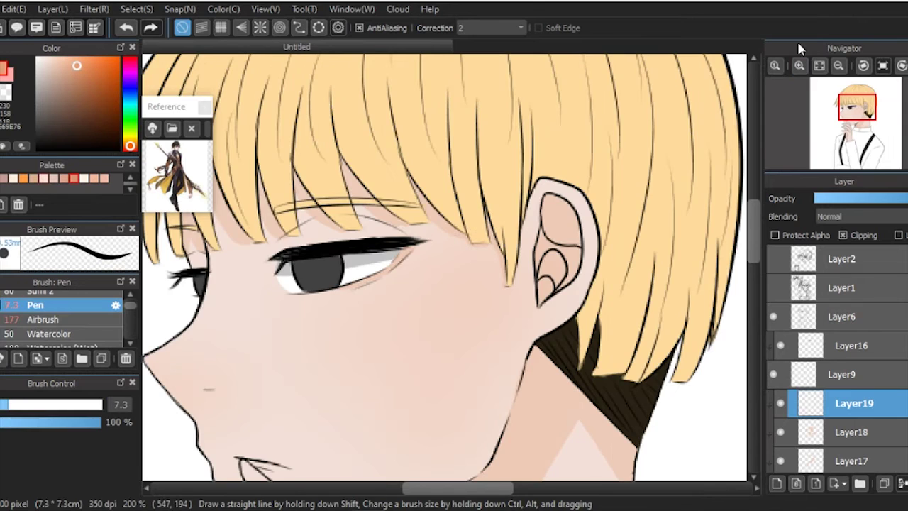
{"action": "scroll", "coordinate": [505, 79], "scroll_direction": "up", "scroll_amount": 2}
{"action": "left_click", "coordinate": [521, 28]}
{"action": "left_click", "coordinate": [482, 298]}
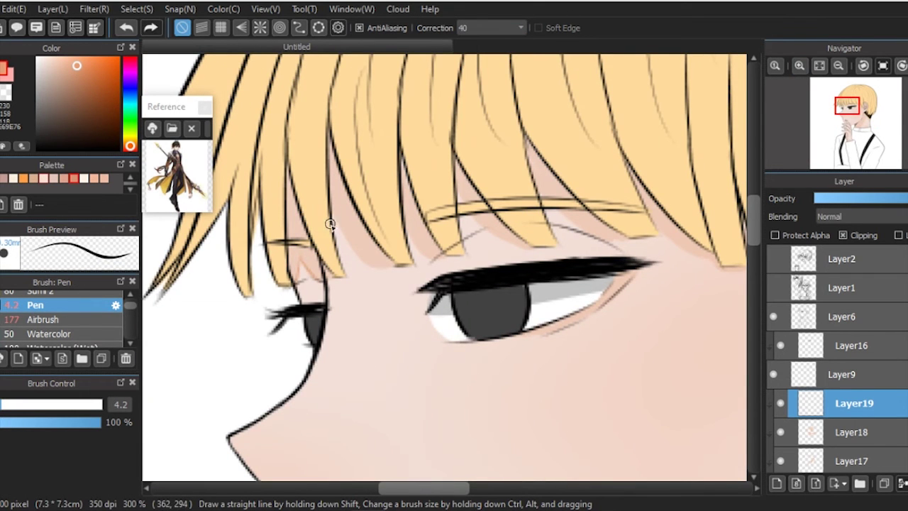
{"action": "left_click_drag", "start_coordinate": [578, 200], "coordinate": [307, 240]}
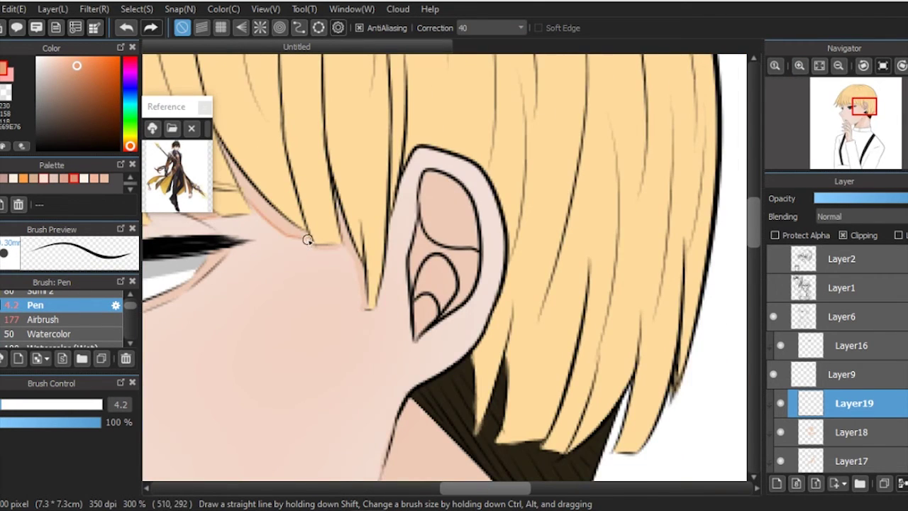
Outline the neck shadow's edge and fill the lower inner ear with the same orange
{"action": "scroll", "coordinate": [429, 319], "scroll_direction": "down", "scroll_amount": 3}
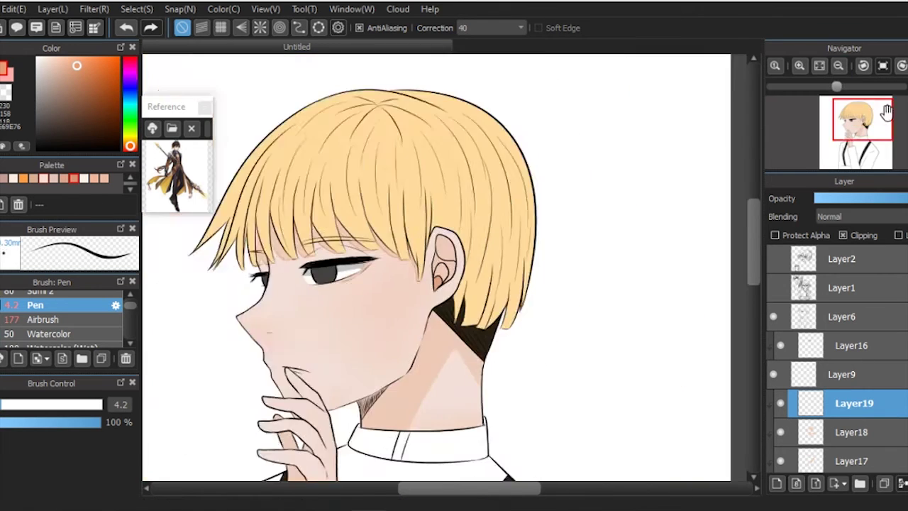
{"action": "scroll", "coordinate": [389, 248], "scroll_direction": "up", "scroll_amount": 2}
{"action": "left_click_drag", "start_coordinate": [446, 323], "coordinate": [820, 66]}
{"action": "left_click", "coordinate": [837, 66]}
Add a clipped layer, paint the skin with the Watercolor brush at size 71 in RGB 224, 140, 93, and lower the layer's opacity
{"action": "left_click", "coordinate": [776, 483]}
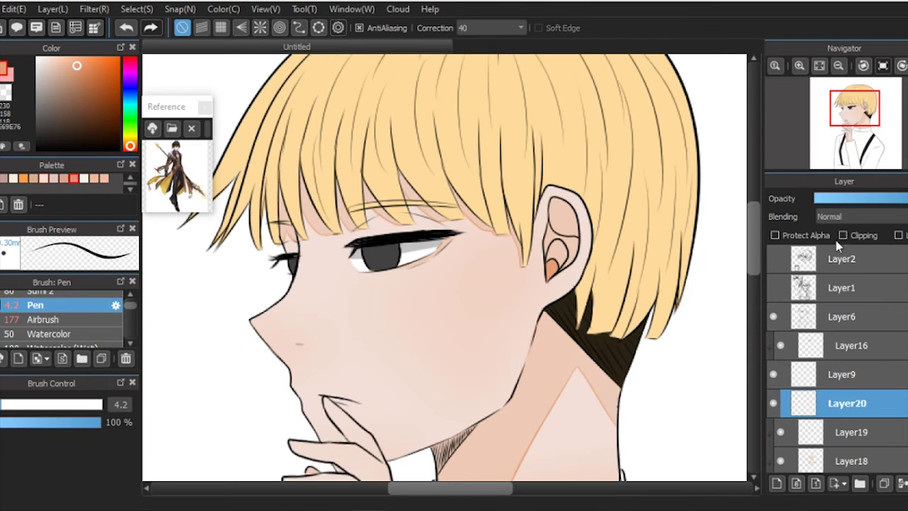
{"action": "left_click", "coordinate": [51, 333]}
{"action": "left_click_drag", "start_coordinate": [275, 286], "coordinate": [301, 291]}
{"action": "left_click_drag", "start_coordinate": [410, 280], "coordinate": [416, 275]}
{"action": "mouse_move", "coordinate": [297, 467]}
{"action": "left_mouse_down"}
{"action": "mouse_move", "coordinate": [385, 243]}
{"action": "mouse_move", "coordinate": [443, 312]}
{"action": "mouse_move", "coordinate": [464, 354]}
{"action": "left_mouse_up"}
{"action": "scroll", "coordinate": [571, 283], "scroll_direction": "up", "scroll_amount": 5}
{"action": "mouse_move", "coordinate": [837, 85]}
{"action": "left_mouse_down"}
{"action": "mouse_move", "coordinate": [808, 86]}
{"action": "mouse_move", "coordinate": [837, 86]}
{"action": "left_mouse_up"}
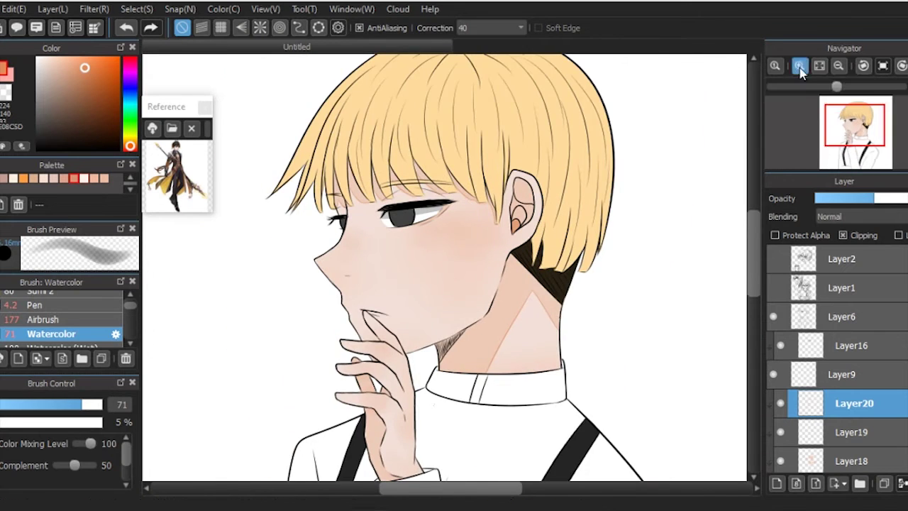
Add another clipped skin layer and apply light red touches to the face with Watercolor at size 16, using RGB 228, 106, 101
{"action": "key", "text": "ctrl+shift+n"}
{"action": "key", "text": "ctrl+plus"}
{"action": "left_click", "coordinate": [406, 270], "text": "alt"}
{"action": "key", "text": "bracketleft"}
{"action": "key", "text": "bracketleft"}
{"action": "key", "text": "bracketleft"}
{"action": "key", "text": "bracketleft"}
{"action": "key", "text": "bracketleft"}
{"action": "key", "text": "bracketleft"}
{"action": "key", "text": "bracketleft"}
{"action": "key", "text": "bracketleft"}
{"action": "left_click", "coordinate": [819, 66]}
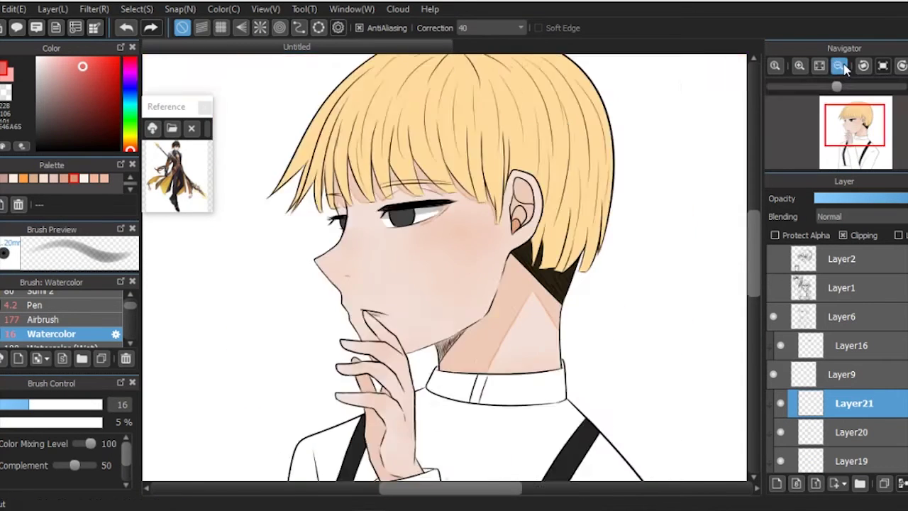
Add a clipped layer above the hair base and airbrush the fringe ends, crown and lower back in RGB 203, 156, 76 at size 177
{"action": "scroll", "coordinate": [819, 399], "scroll_direction": "down", "scroll_amount": 5}
{"action": "left_click", "coordinate": [819, 399]}
{"action": "key", "text": "ctrl+shift+n"}
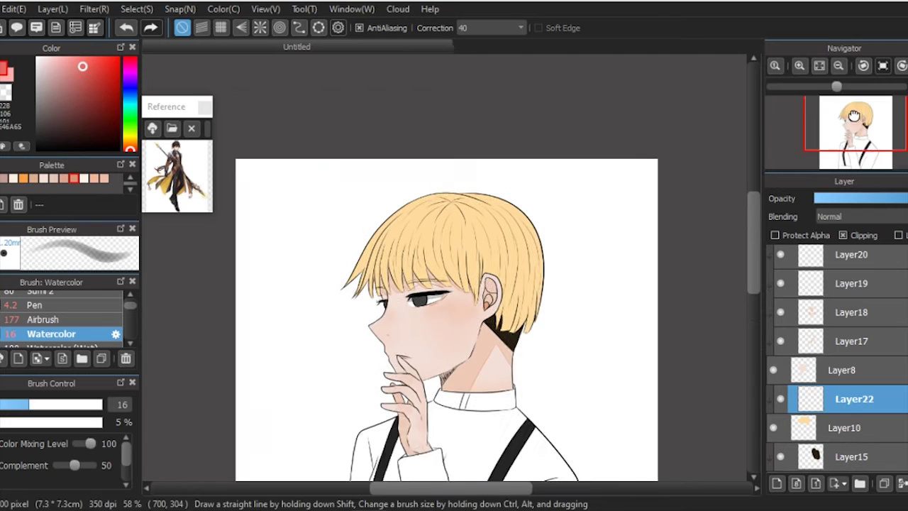
{"action": "key", "text": "ctrl+plus"}
{"action": "left_click", "coordinate": [42, 319]}
{"action": "left_click", "coordinate": [319, 187], "text": "alt"}
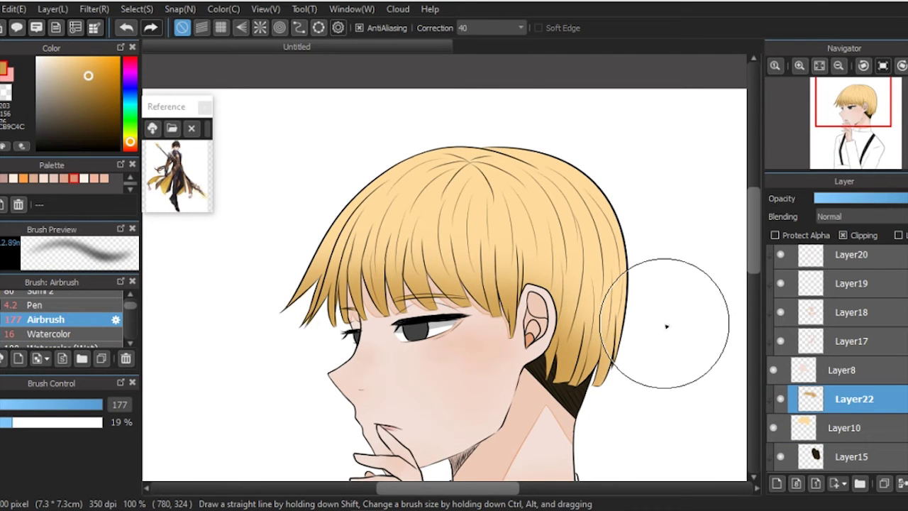
{"action": "key", "text": "ctrl+z"}
{"action": "mouse_move", "coordinate": [301, 273]}
{"action": "left_mouse_down"}
{"action": "mouse_move", "coordinate": [539, 213]}
{"action": "mouse_move", "coordinate": [497, 156]}
{"action": "left_mouse_up"}
{"action": "left_click", "coordinate": [838, 65]}
Add a clipped hair layer and paint strand strokes along the front locks with Watercolor at size 16 in RGB 228, 166, 60
{"action": "key", "text": "ctrl+shift+n"}
{"action": "left_click", "coordinate": [799, 65]}
{"action": "left_click", "coordinate": [799, 65]}
{"action": "left_click", "coordinate": [50, 334]}
{"action": "left_click", "coordinate": [496, 27]}
{"action": "left_click", "coordinate": [470, 416]}
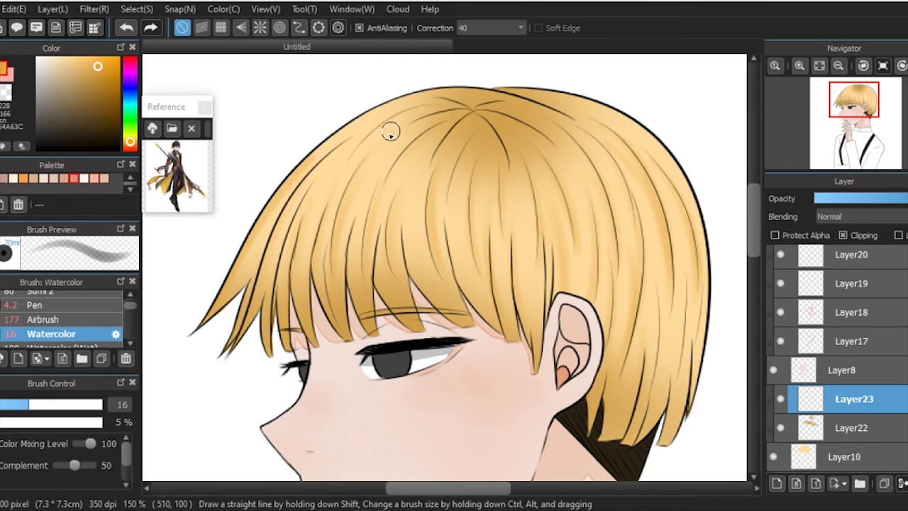
{"action": "left_click_drag", "start_coordinate": [295, 176], "coordinate": [239, 269]}
{"action": "mouse_move", "coordinate": [284, 198]}
{"action": "left_mouse_down"}
{"action": "mouse_move", "coordinate": [260, 189]}
{"action": "mouse_move", "coordinate": [266, 296]}
{"action": "left_mouse_up"}
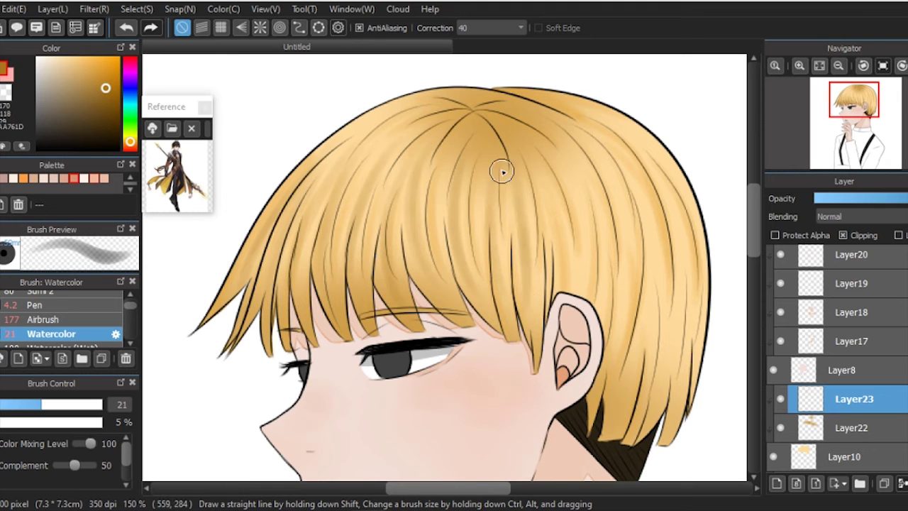
Paint darker strands over the side and back of the hair with Watercolor at size 21 in RGB 170, 118, 29
{"action": "left_click_drag", "start_coordinate": [525, 202], "coordinate": [514, 299]}
{"action": "left_click_drag", "start_coordinate": [586, 160], "coordinate": [547, 285]}
{"action": "left_click_drag", "start_coordinate": [627, 151], "coordinate": [596, 355]}
{"action": "left_click_drag", "start_coordinate": [625, 228], "coordinate": [618, 310]}
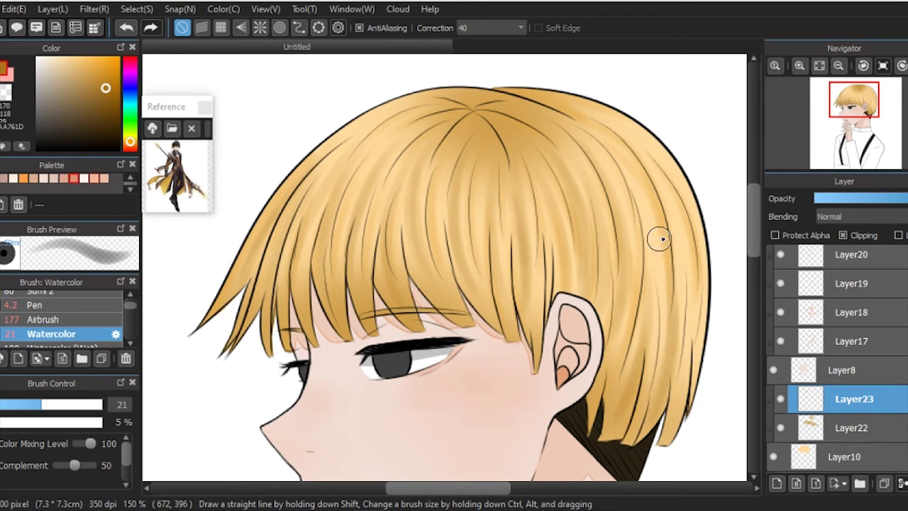
{"action": "left_click", "coordinate": [819, 65]}
{"action": "left_click", "coordinate": [799, 66]}
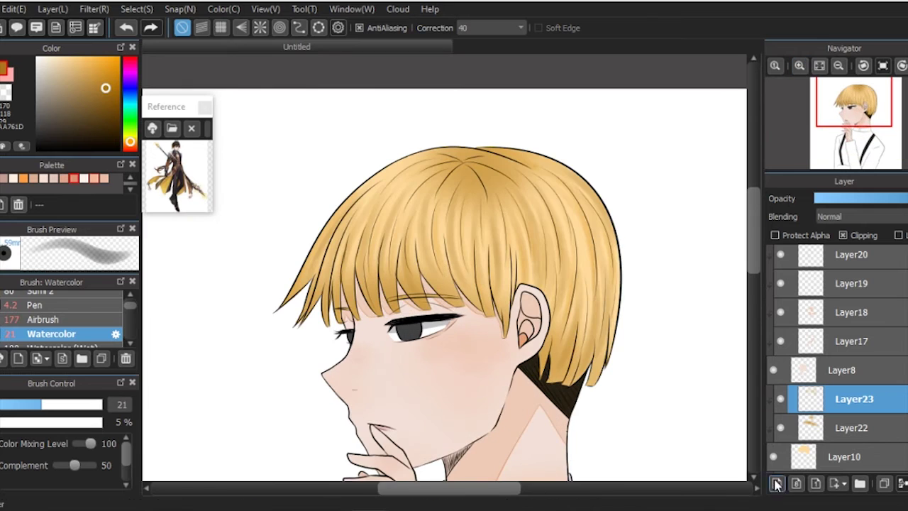
Add a clipped hair layer in Add blending and paint a highlight band with Watercolor at size 44 in RGB 228, 170, 72
{"action": "left_click", "coordinate": [777, 483]}
{"action": "left_click", "coordinate": [830, 216]}
{"action": "left_click", "coordinate": [827, 249]}
{"action": "left_click", "coordinate": [799, 65]}
{"action": "left_click", "coordinate": [93, 66]}
{"action": "left_click_drag", "start_coordinate": [41, 404], "coordinate": [69, 404]}
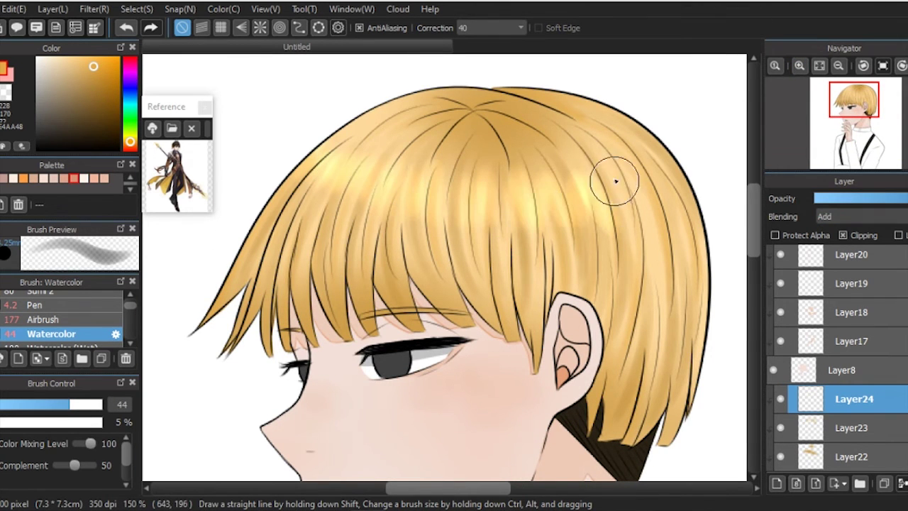
{"action": "key", "text": "ctrl+0"}
{"action": "scroll", "coordinate": [837, 354], "scroll_direction": "down", "scroll_amount": 5}
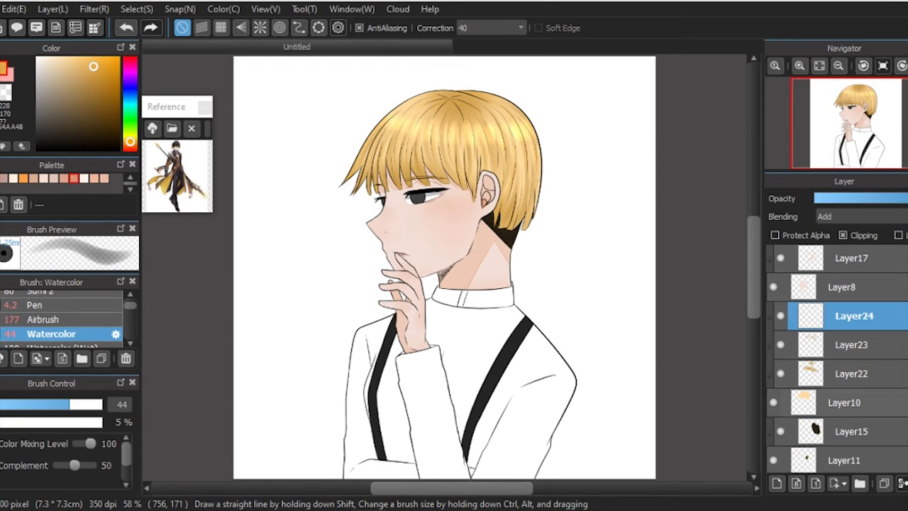
Add a clipped layer over the shirt, airbrush soft shadows in RGB 131, 131, 131 at size 159, and lower the layer's opacity
{"action": "left_click", "coordinate": [844, 400]}
{"action": "left_click", "coordinate": [776, 483]}
{"action": "left_click", "coordinate": [77, 325]}
{"action": "left_click_drag", "start_coordinate": [355, 418], "coordinate": [312, 369]}
{"action": "mouse_move", "coordinate": [496, 233]}
{"action": "left_mouse_down"}
{"action": "mouse_move", "coordinate": [462, 462]}
{"action": "mouse_move", "coordinate": [391, 345]}
{"action": "mouse_move", "coordinate": [462, 384]}
{"action": "left_mouse_up"}
{"action": "left_click_drag", "start_coordinate": [900, 199], "coordinate": [862, 199]}
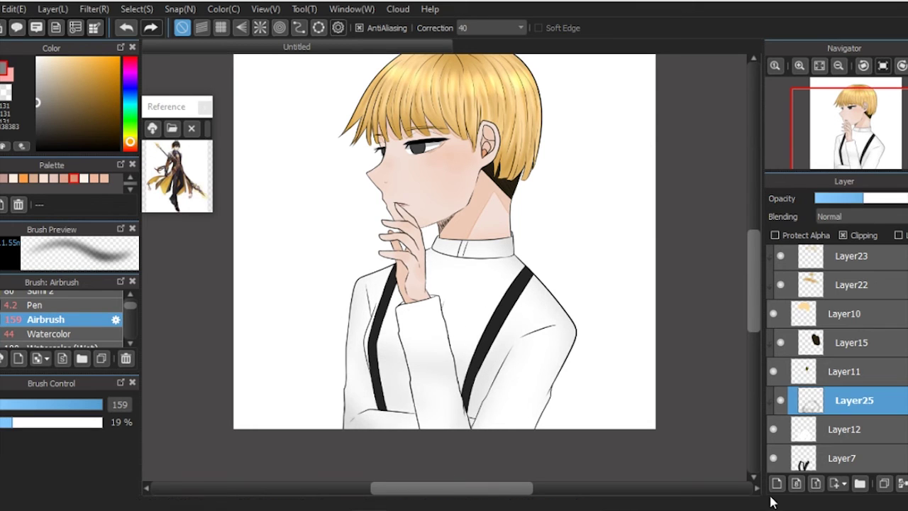
Add a second clipped shirt layer and airbrush RGB 65, 65, 65 dabs on the chest and near the raised cuff
{"action": "key", "text": "ctrl+shift+n"}
{"action": "scroll", "coordinate": [500, 424], "scroll_direction": "up", "scroll_amount": 3}
{"action": "left_click_drag", "start_coordinate": [442, 263], "coordinate": [425, 263]}
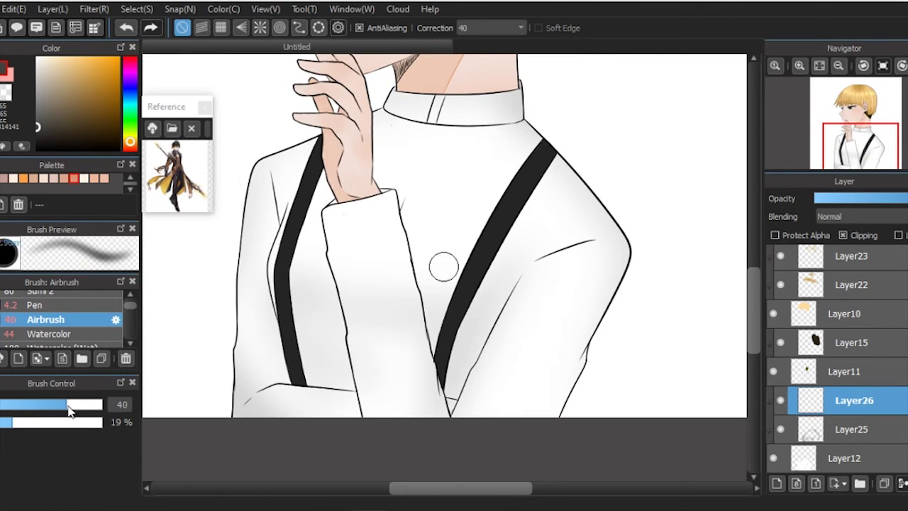
{"action": "left_click_drag", "start_coordinate": [306, 306], "coordinate": [330, 367]}
{"action": "left_click", "coordinate": [442, 290]}
{"action": "left_click", "coordinate": [346, 235]}
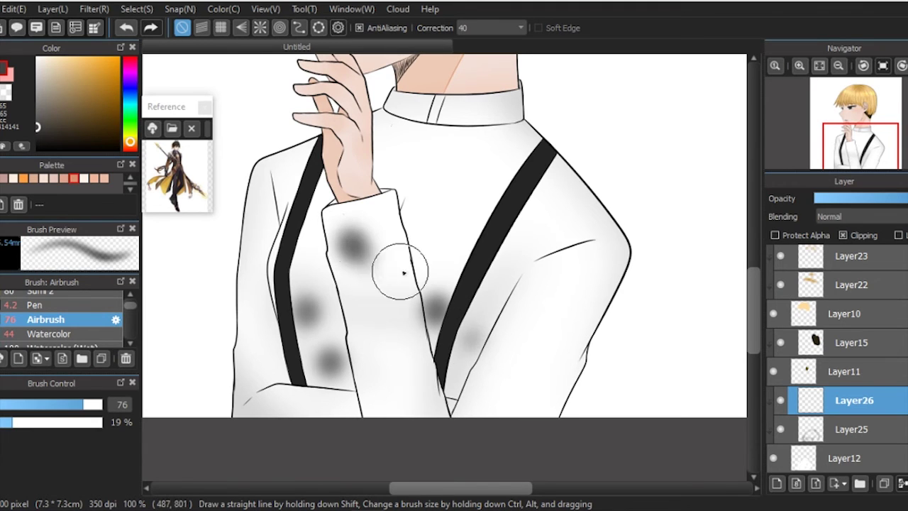
Airbrush dark grey dabs at size 76 across both sleeves, the shoulders, the folded forearm and the upper chest
{"action": "left_click", "coordinate": [392, 283]}
{"action": "left_click", "coordinate": [381, 375]}
{"action": "left_click", "coordinate": [421, 403]}
{"action": "left_click", "coordinate": [538, 299]}
{"action": "left_click", "coordinate": [562, 337]}
{"action": "left_click", "coordinate": [508, 370]}
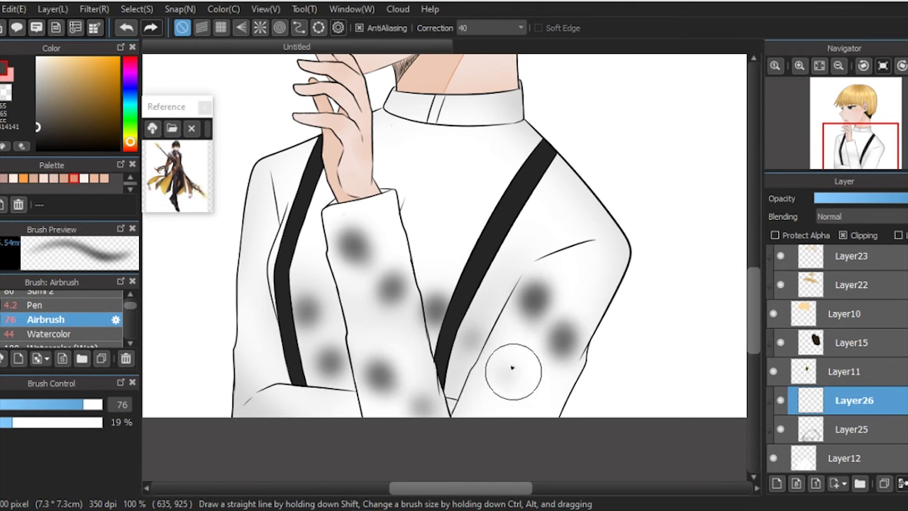
{"action": "left_click", "coordinate": [502, 408]}
{"action": "left_click", "coordinate": [250, 328]}
{"action": "left_click", "coordinate": [262, 402]}
{"action": "left_click", "coordinate": [338, 413]}
{"action": "left_click", "coordinate": [257, 214]}
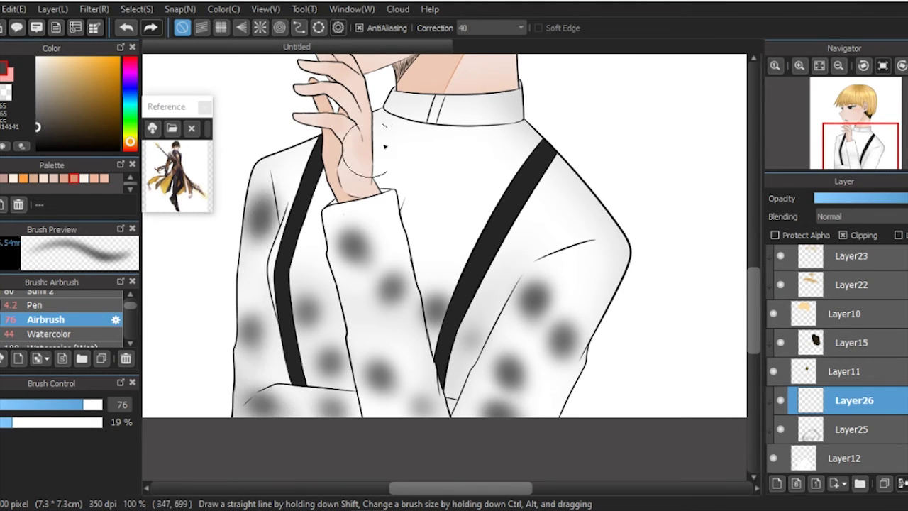
{"action": "left_click", "coordinate": [412, 207]}
{"action": "left_click", "coordinate": [540, 222]}
Smudge the dabs on the raised sleeve and chest into fabric folds with the Smudge brush at sizes 89 and 45
{"action": "scroll", "coordinate": [64, 319], "scroll_direction": "down", "scroll_amount": 2}
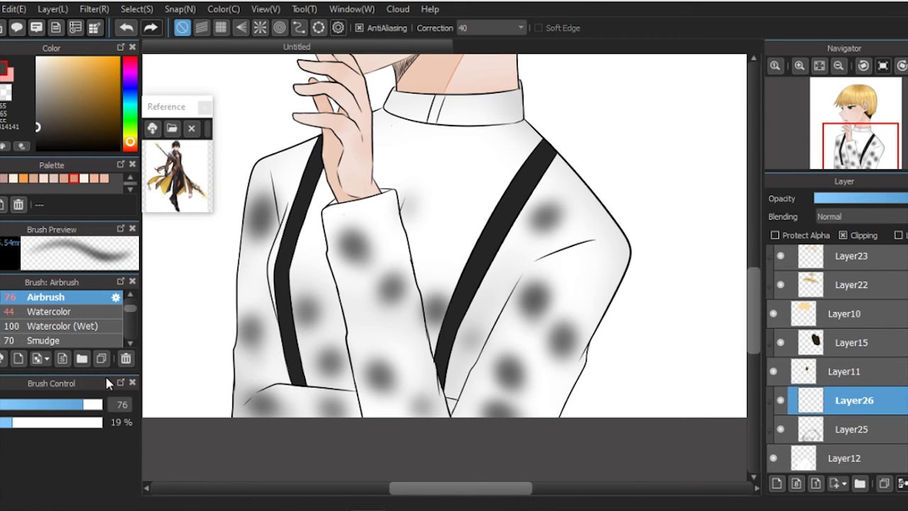
{"action": "left_click", "coordinate": [46, 340]}
{"action": "mouse_move", "coordinate": [351, 240]}
{"action": "left_mouse_down"}
{"action": "mouse_move", "coordinate": [401, 316]}
{"action": "mouse_move", "coordinate": [365, 247]}
{"action": "mouse_move", "coordinate": [426, 419]}
{"action": "left_mouse_up"}
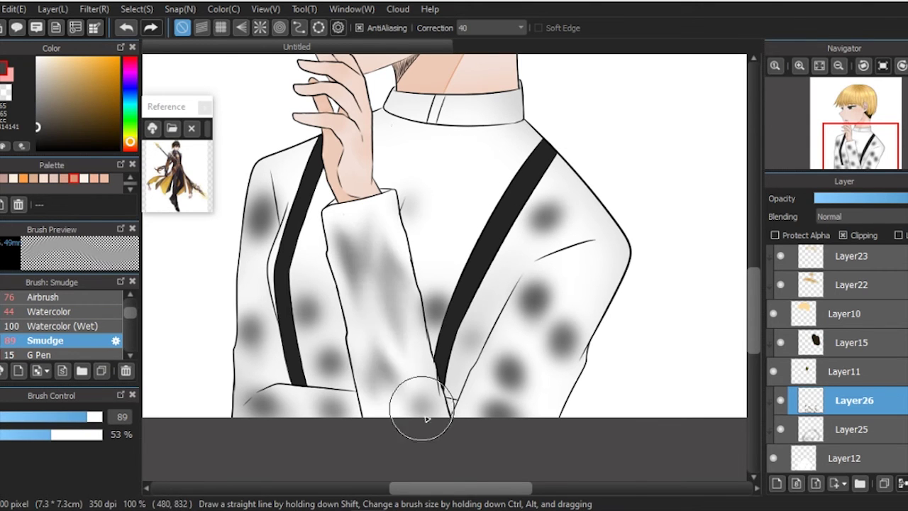
{"action": "left_click_drag", "start_coordinate": [295, 245], "coordinate": [285, 259]}
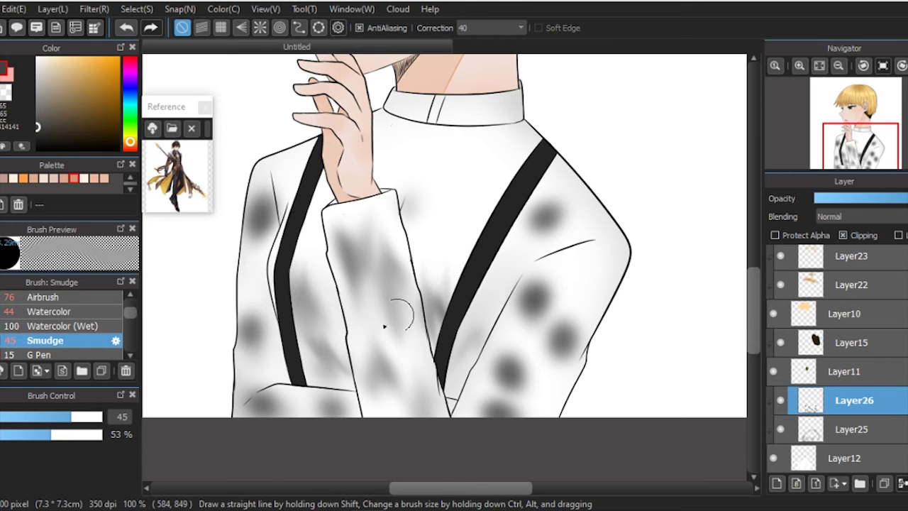
Smudge the remaining dabs on the outer sleeves and shoulders into folds at size 60, and lower the layer's opacity
{"action": "mouse_move", "coordinate": [304, 421]}
{"action": "left_mouse_down"}
{"action": "mouse_move", "coordinate": [253, 305]}
{"action": "mouse_move", "coordinate": [245, 417]}
{"action": "mouse_move", "coordinate": [268, 201]}
{"action": "mouse_move", "coordinate": [252, 253]}
{"action": "mouse_move", "coordinate": [272, 359]}
{"action": "mouse_move", "coordinate": [282, 147]}
{"action": "left_mouse_up"}
{"action": "mouse_move", "coordinate": [535, 295]}
{"action": "left_mouse_down"}
{"action": "mouse_move", "coordinate": [541, 403]}
{"action": "mouse_move", "coordinate": [560, 390]}
{"action": "mouse_move", "coordinate": [535, 310]}
{"action": "mouse_move", "coordinate": [547, 381]}
{"action": "mouse_move", "coordinate": [580, 292]}
{"action": "left_mouse_up"}
{"action": "left_click_drag", "start_coordinate": [531, 266], "coordinate": [533, 251]}
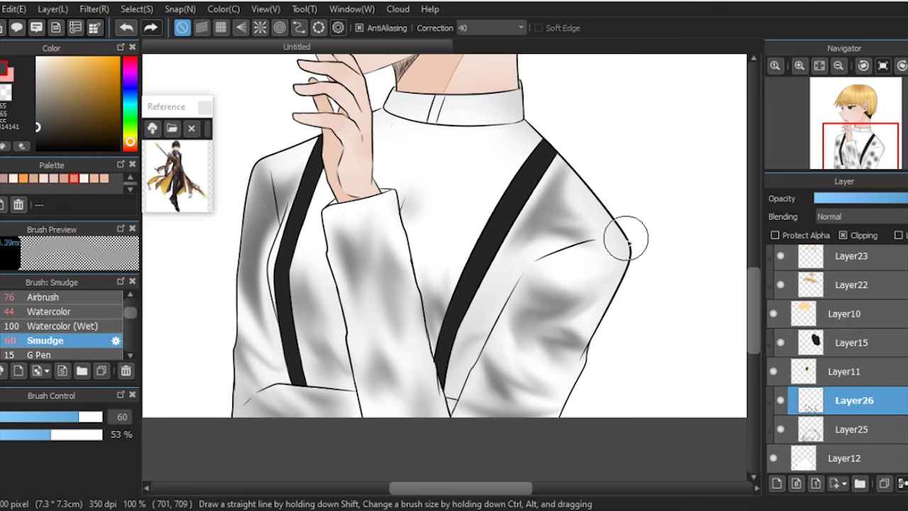
{"action": "scroll", "coordinate": [506, 282], "scroll_direction": "down", "scroll_amount": 5}
{"action": "scroll", "coordinate": [425, 212], "scroll_direction": "up", "scroll_amount": 5}
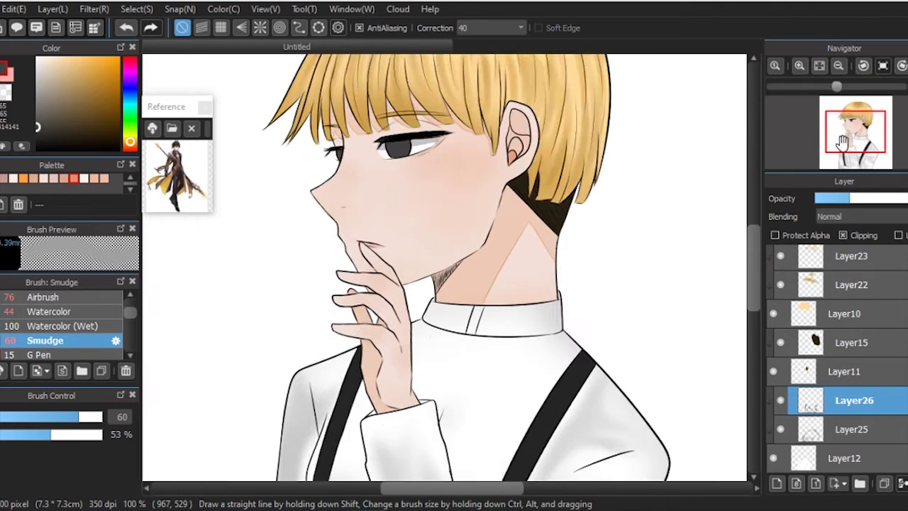
{"action": "scroll", "coordinate": [365, 342], "scroll_direction": "down", "scroll_amount": 3}
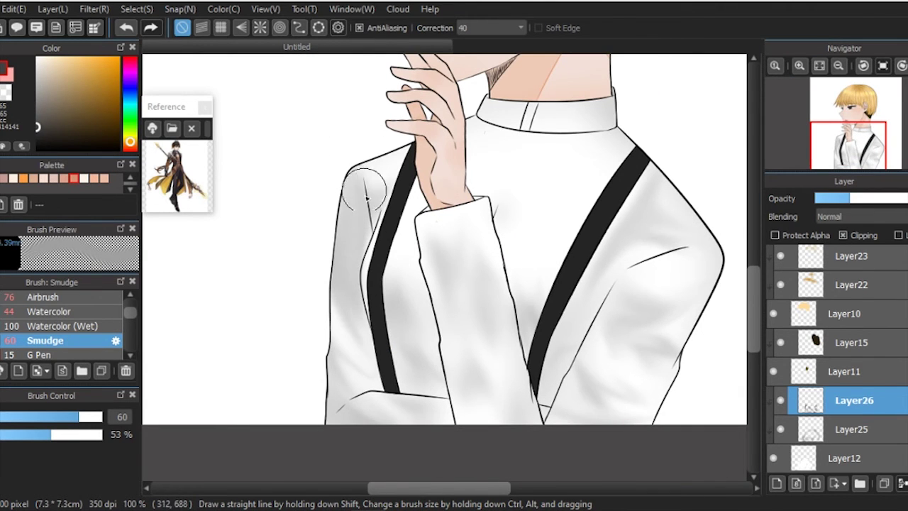
{"action": "scroll", "coordinate": [802, 63], "scroll_direction": "down", "scroll_amount": 3}
{"action": "scroll", "coordinate": [844, 106], "scroll_direction": "up", "scroll_amount": 3}
{"action": "left_click_drag", "start_coordinate": [844, 106], "coordinate": [834, 127]}
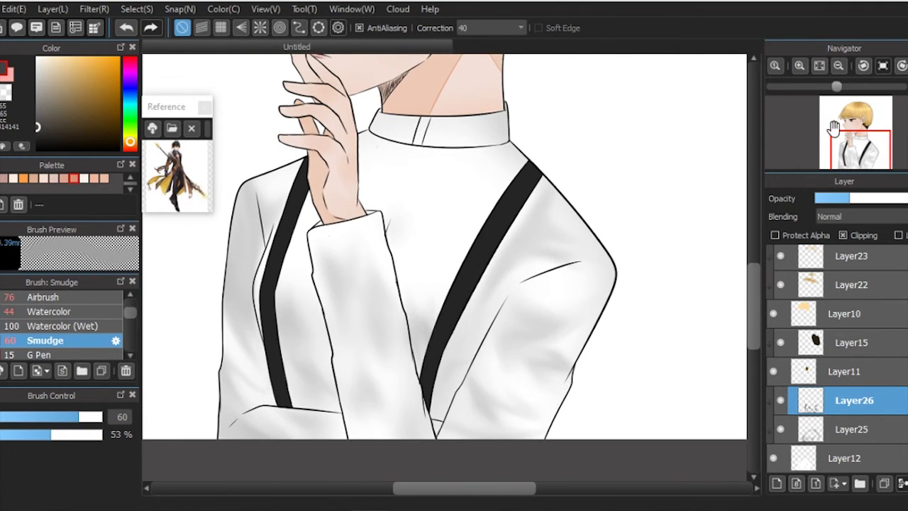
Add a clipped layer over the suspenders and airbrush soft grey highlights along them in RGB 182, 182, 182 at size 42
{"action": "left_click", "coordinate": [45, 296]}
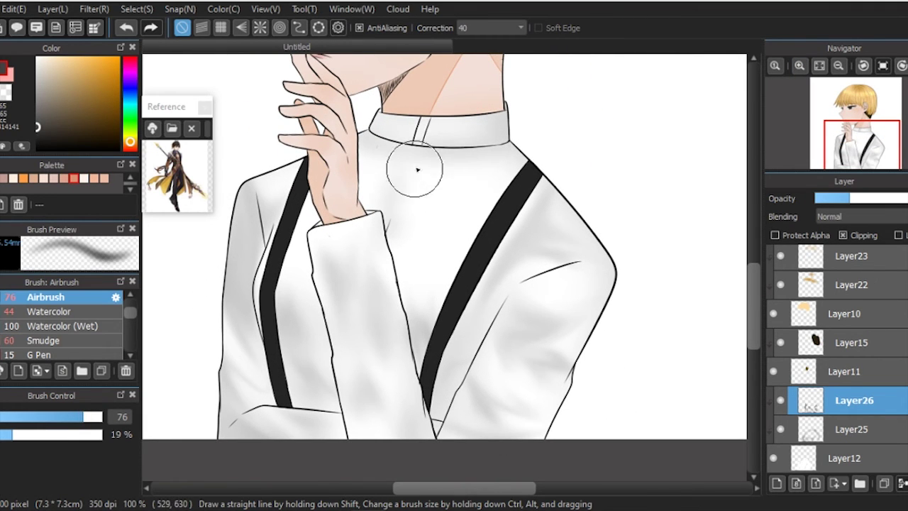
{"action": "left_click", "coordinate": [820, 66]}
{"action": "scroll", "coordinate": [823, 284], "scroll_direction": "down", "scroll_amount": 2}
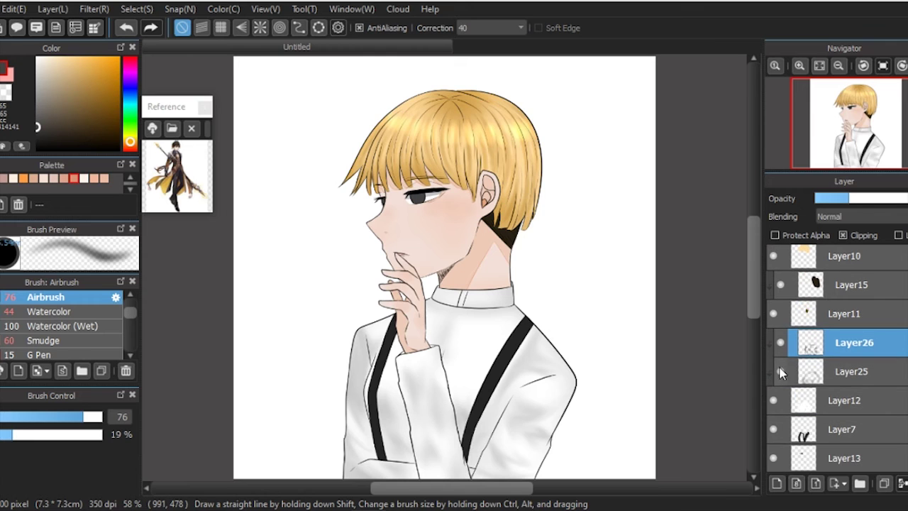
{"action": "left_click", "coordinate": [800, 66]}
{"action": "left_click", "coordinate": [819, 66]}
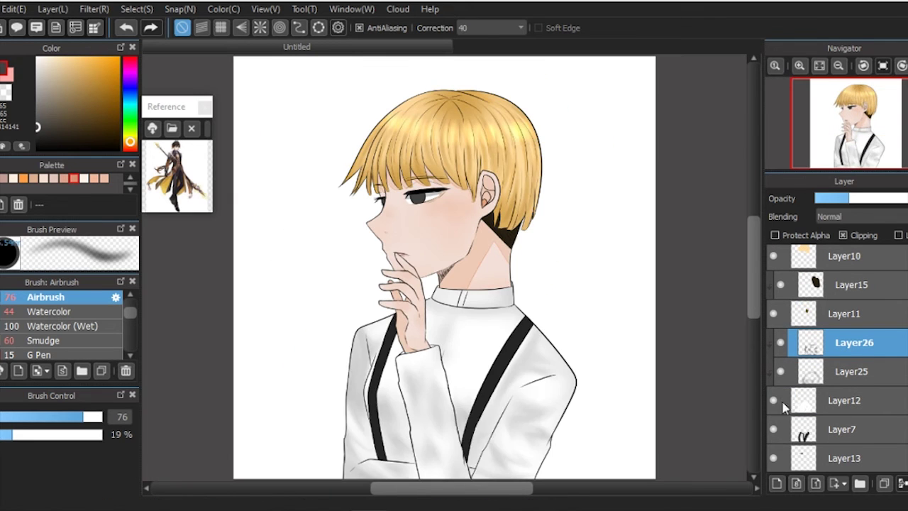
{"action": "left_click", "coordinate": [841, 428]}
{"action": "left_click", "coordinate": [777, 483]}
{"action": "left_click", "coordinate": [799, 65]}
{"action": "scroll", "coordinate": [709, 148], "scroll_direction": "down", "scroll_amount": 3}
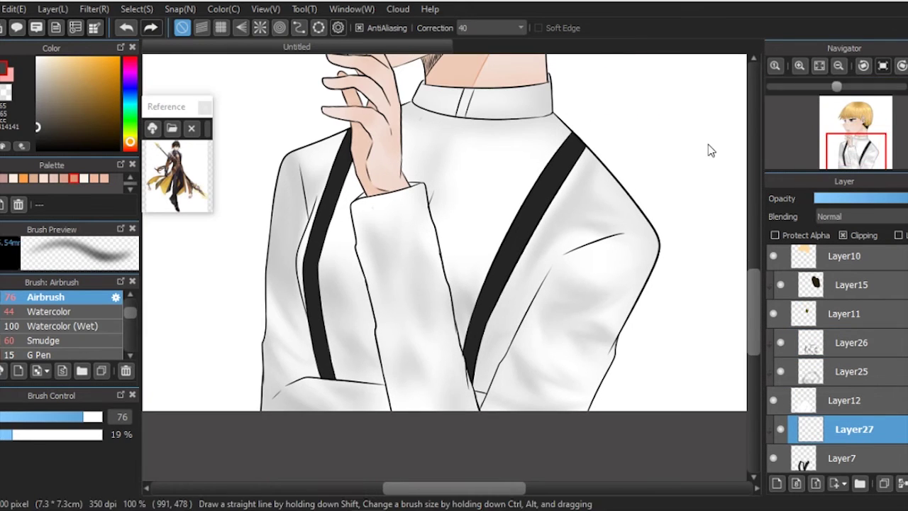
{"action": "left_click", "coordinate": [315, 243], "text": "alt"}
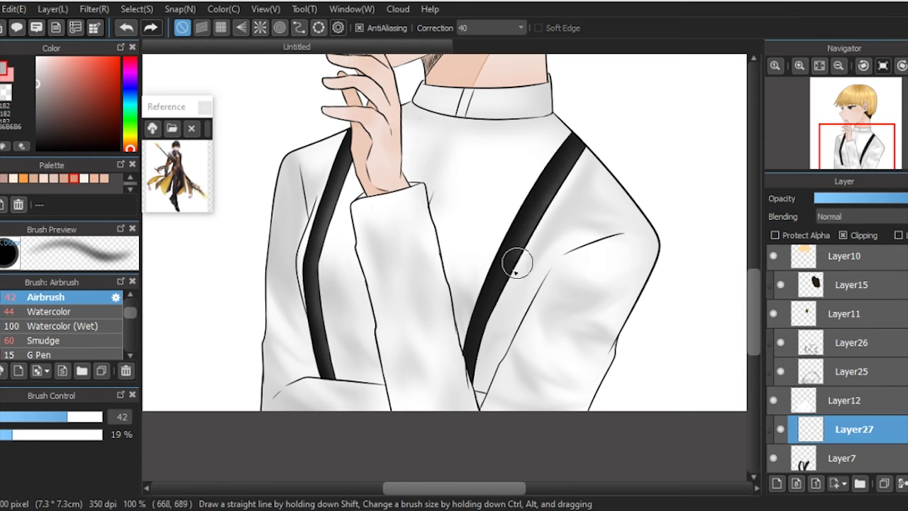
{"action": "left_click", "coordinate": [819, 65]}
Add a clipped layer over the iris colour and darken the upper part of both irises with the Pen in RGB 34, 34, 34
{"action": "scroll", "coordinate": [844, 354], "scroll_direction": "down", "scroll_amount": 1}
{"action": "left_click", "coordinate": [777, 483]}
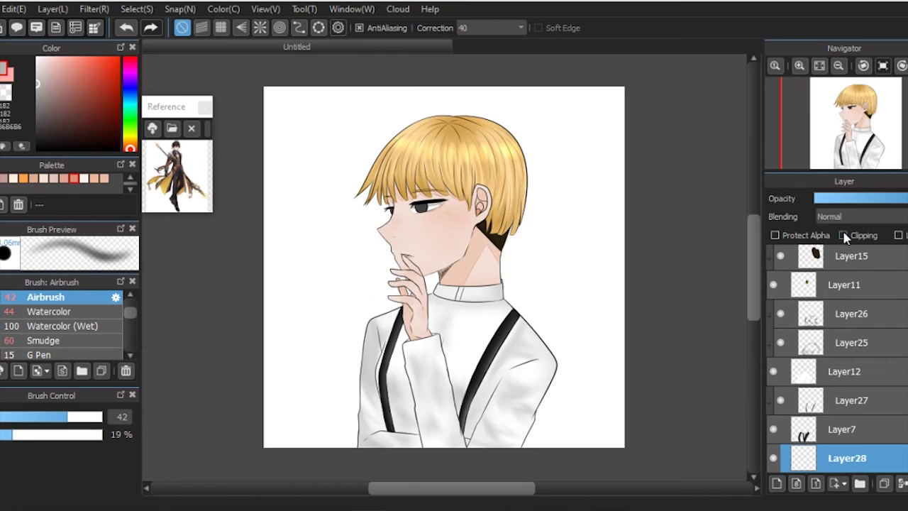
{"action": "scroll", "coordinate": [851, 124], "scroll_direction": "up", "scroll_amount": 5}
{"action": "key", "text": "b"}
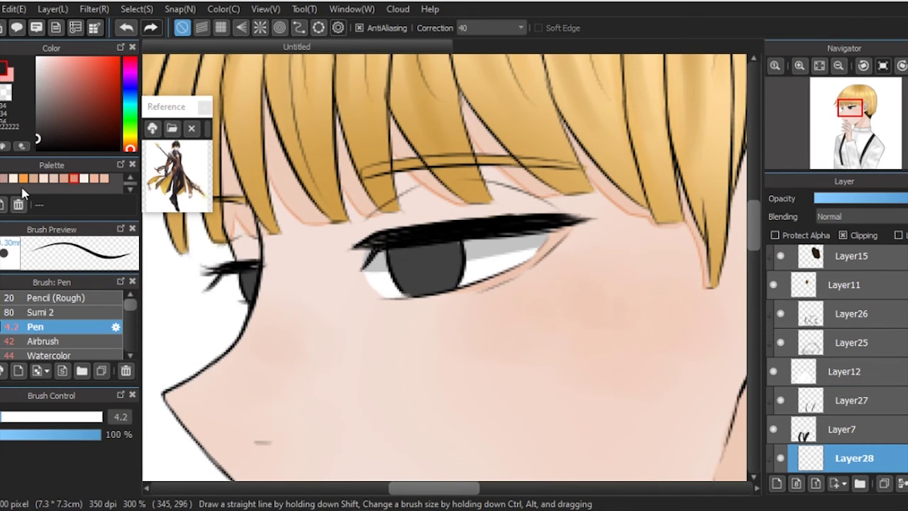
{"action": "left_click_drag", "start_coordinate": [206, 276], "coordinate": [229, 276]}
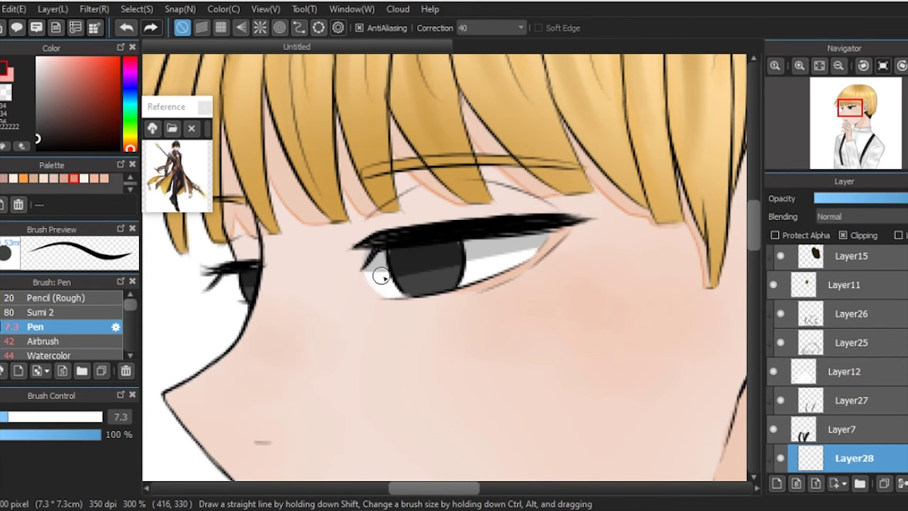
Draw the pupils with the Pen in RGB 18, 18, 18 at size 11.4, and paint RGB 168, 168, 168 iris reflections on a new clipped layer
{"action": "left_click", "coordinate": [448, 264], "text": "alt"}
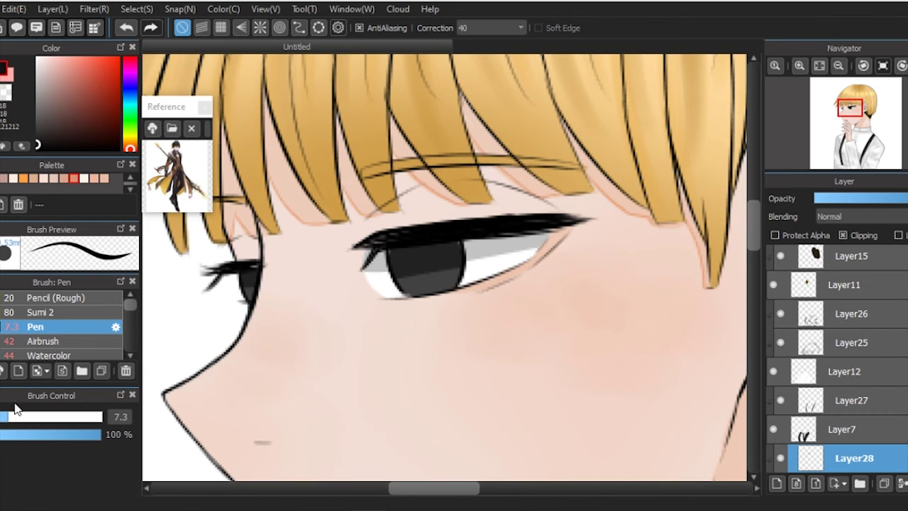
{"action": "left_click_drag", "start_coordinate": [447, 265], "coordinate": [398, 246]}
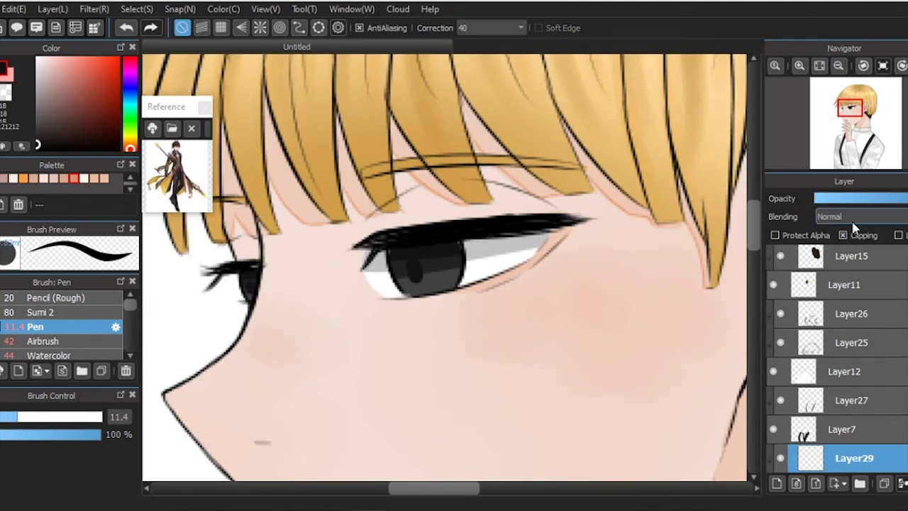
{"action": "left_click", "coordinate": [852, 222]}
{"action": "left_click", "coordinate": [851, 305]}
{"action": "left_click", "coordinate": [36, 88]}
{"action": "left_click_drag", "start_coordinate": [269, 252], "coordinate": [243, 249]}
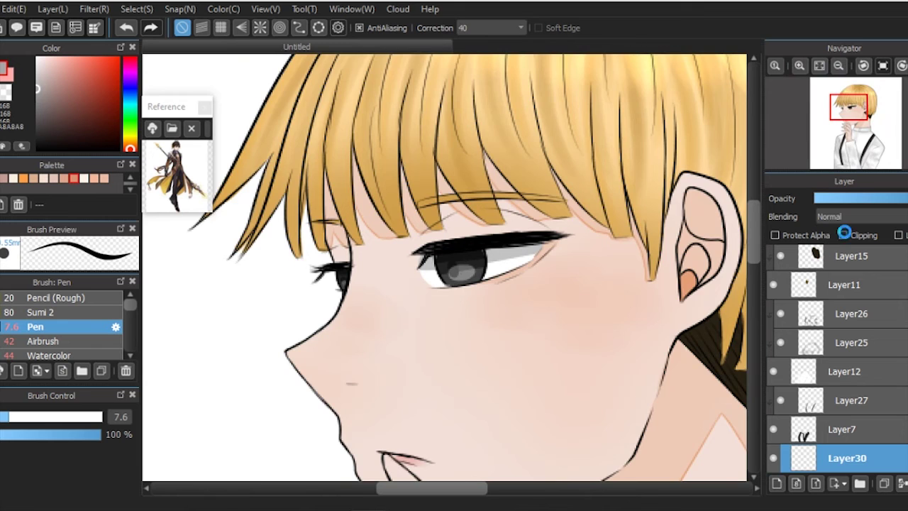
Clip the new layer over the eyes and dot a small white highlight in each iris with the Pen at size 6.1
{"action": "left_click", "coordinate": [844, 235]}
{"action": "scroll", "coordinate": [487, 256], "scroll_direction": "up", "scroll_amount": 2}
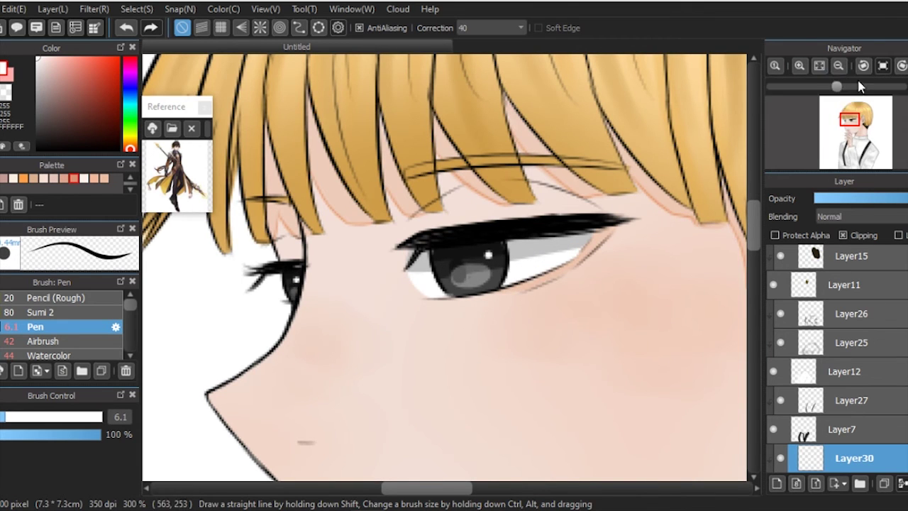
{"action": "left_click", "coordinate": [819, 65]}
{"action": "scroll", "coordinate": [837, 355], "scroll_direction": "up", "scroll_amount": 5}
{"action": "scroll", "coordinate": [837, 354], "scroll_direction": "up", "scroll_amount": 5}
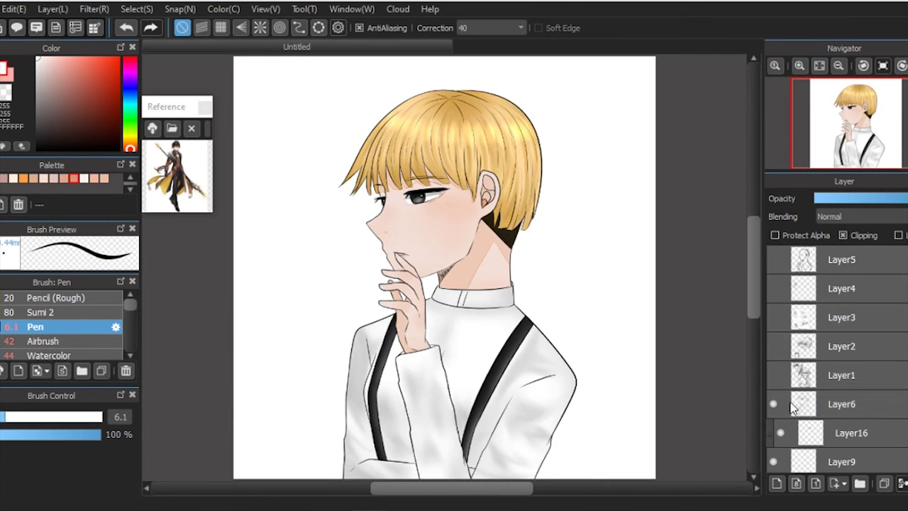
Add a clipped layer over the line art and tint its lines with the Airbrush in reddish brown 8B4A41 at sizes 315 and 121
{"action": "left_click", "coordinate": [776, 483]}
{"action": "left_click", "coordinate": [843, 235]}
{"action": "left_click", "coordinate": [54, 341]}
{"action": "left_click", "coordinate": [80, 100]}
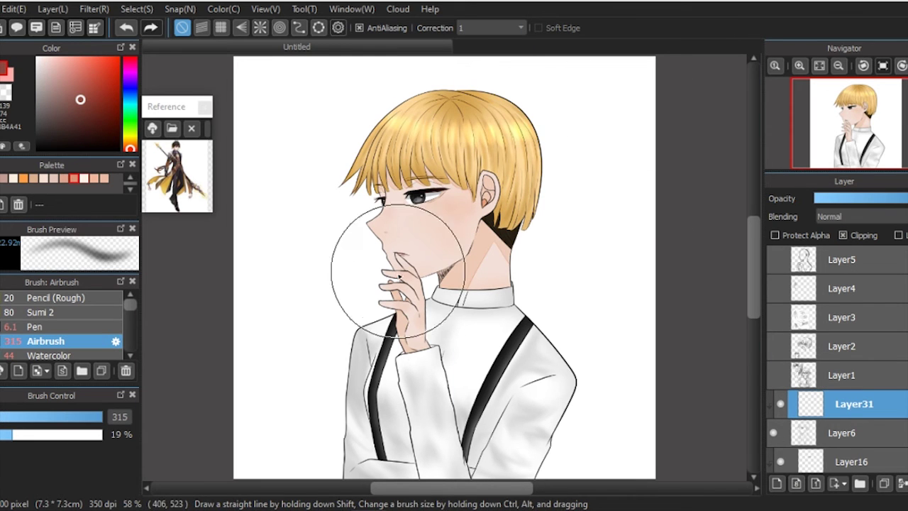
{"action": "scroll", "coordinate": [447, 263], "scroll_direction": "up", "scroll_amount": 1}
{"action": "scroll", "coordinate": [439, 185], "scroll_direction": "up", "scroll_amount": 3}
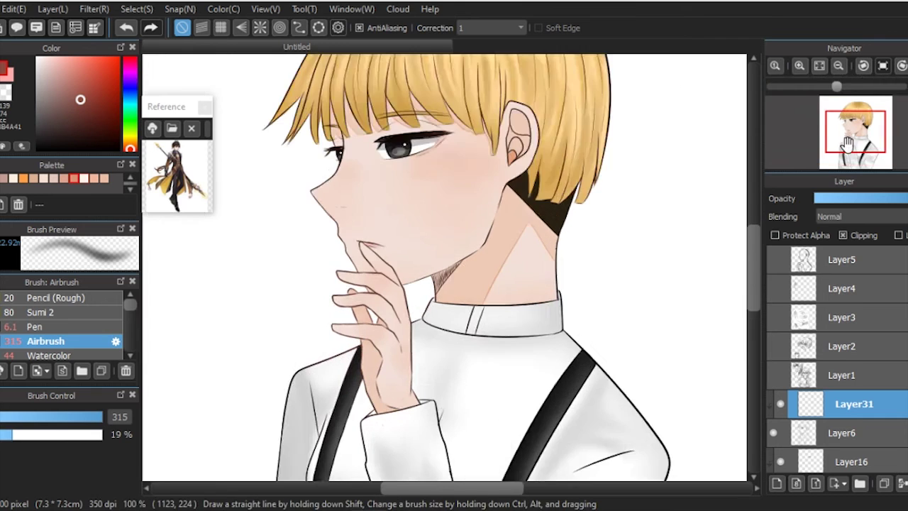
{"action": "scroll", "coordinate": [436, 263], "scroll_direction": "down", "scroll_amount": 5}
{"action": "scroll", "coordinate": [638, 245], "scroll_direction": "up", "scroll_amount": 5}
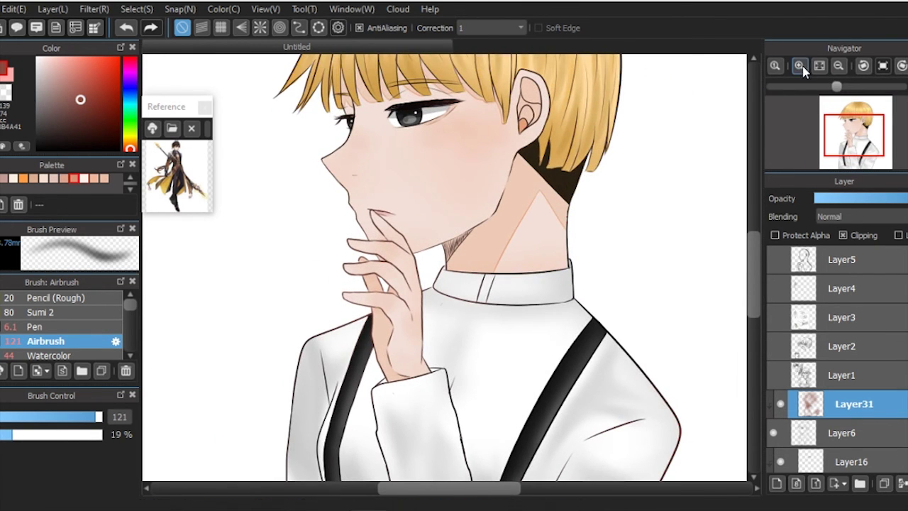
Draw short white highlight strokes across the upper eyelashes with the Pen at size 6.1 and correction 40
{"action": "left_click", "coordinate": [798, 65]}
{"action": "left_click_drag", "start_coordinate": [853, 127], "coordinate": [850, 122]}
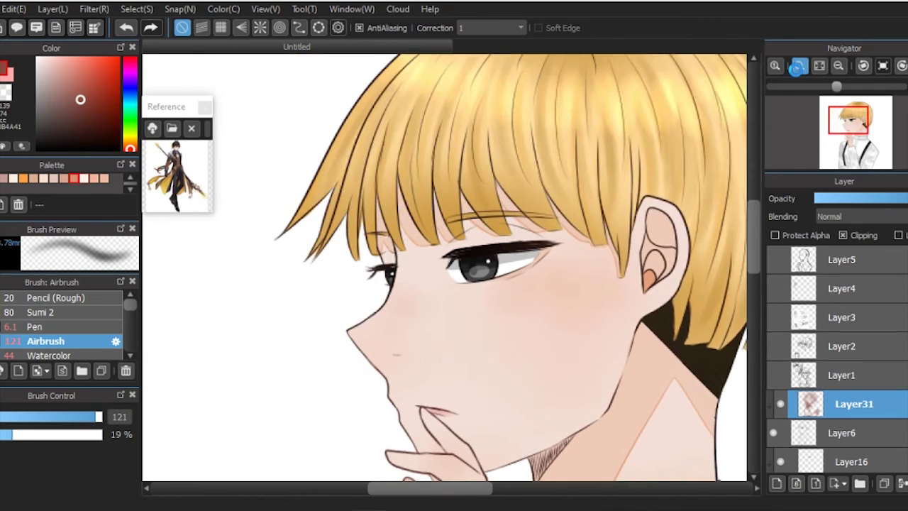
{"action": "left_click", "coordinate": [798, 65]}
{"action": "key", "text": "p"}
{"action": "left_click", "coordinate": [798, 65]}
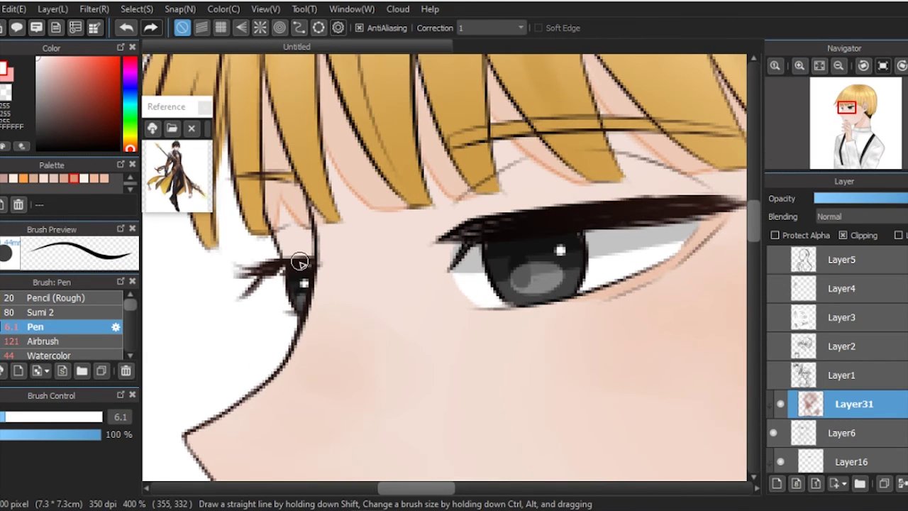
{"action": "left_click", "coordinate": [511, 28]}
{"action": "left_click", "coordinate": [497, 214]}
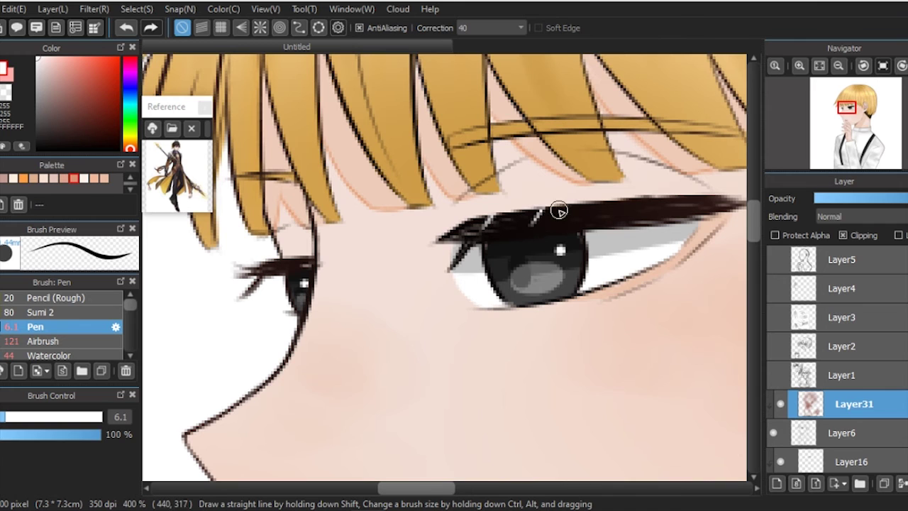
{"action": "left_click_drag", "start_coordinate": [876, 86], "coordinate": [839, 85]}
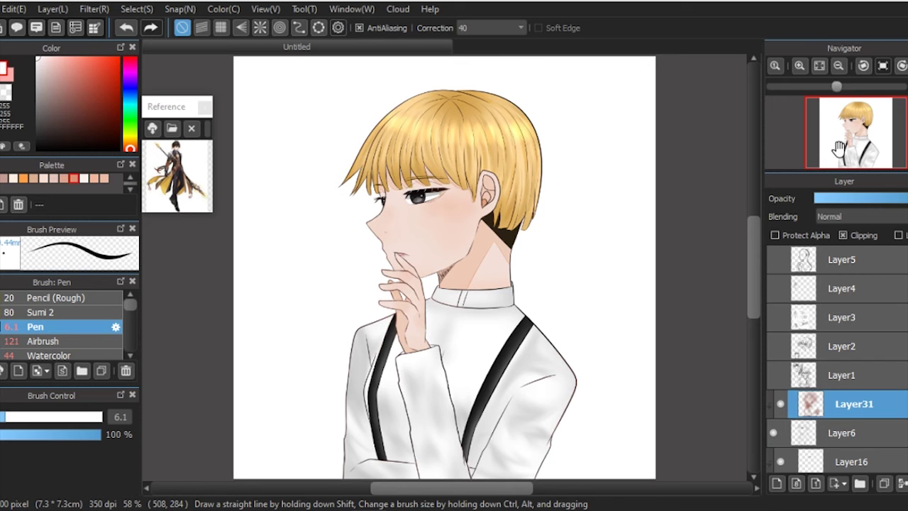
Add an unclipped layer above the line art's tint layer and select the figure's whole silhouette by inverting a selection of the background
{"action": "scroll", "coordinate": [839, 149], "scroll_direction": "down", "scroll_amount": 1}
{"action": "scroll", "coordinate": [837, 354], "scroll_direction": "down", "scroll_amount": 8}
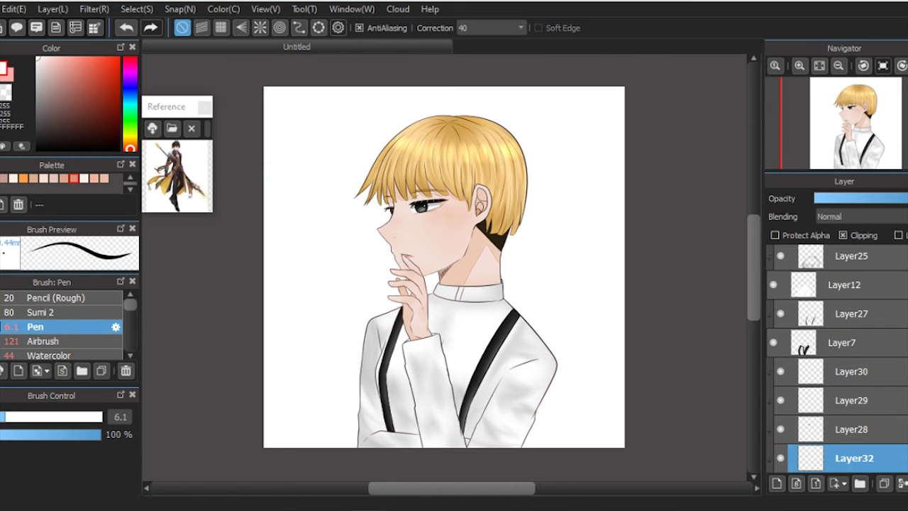
{"action": "scroll", "coordinate": [837, 355], "scroll_direction": "down", "scroll_amount": 5}
{"action": "left_click", "coordinate": [838, 65]}
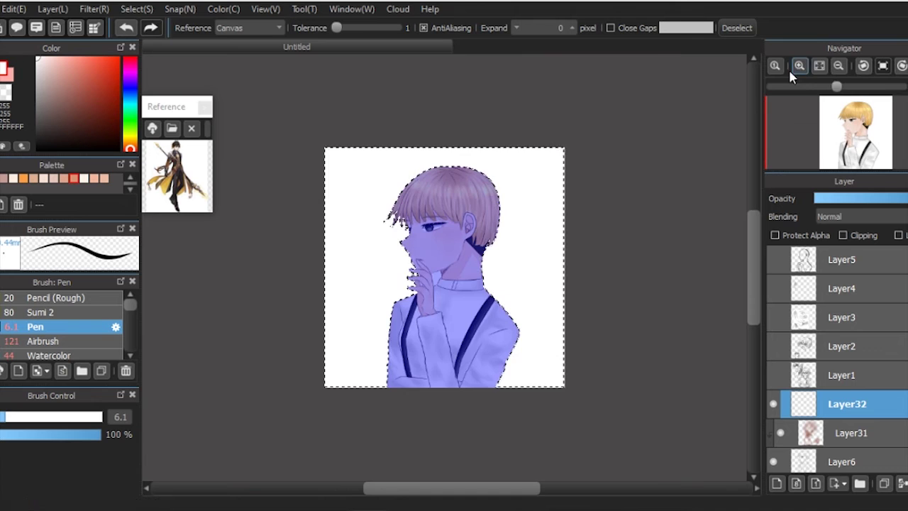
{"action": "left_click", "coordinate": [799, 65]}
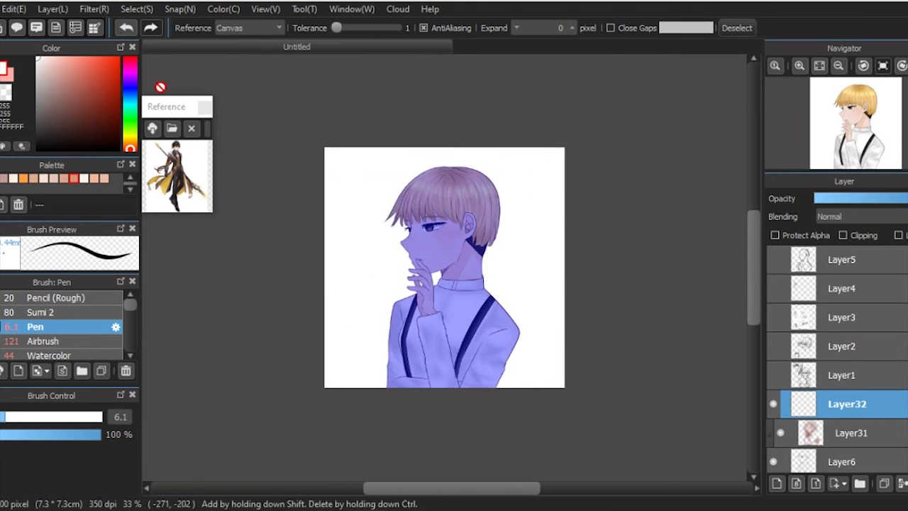
{"action": "key", "text": "ctrl+i"}
Fill the silhouette with RGB 73, 73, 73 using the Pen at size 539, deselect, and set the layer to Multiply at reduced opacity
{"action": "key", "text": "b"}
{"action": "mouse_move", "coordinate": [444, 266]}
{"action": "left_mouse_down"}
{"action": "mouse_move", "coordinate": [234, 376]}
{"action": "mouse_move", "coordinate": [476, 172]}
{"action": "left_mouse_up"}
{"action": "key", "text": "m"}
{"action": "key", "text": "ctrl+d"}
{"action": "left_click", "coordinate": [851, 216]}
{"action": "left_click", "coordinate": [823, 261]}
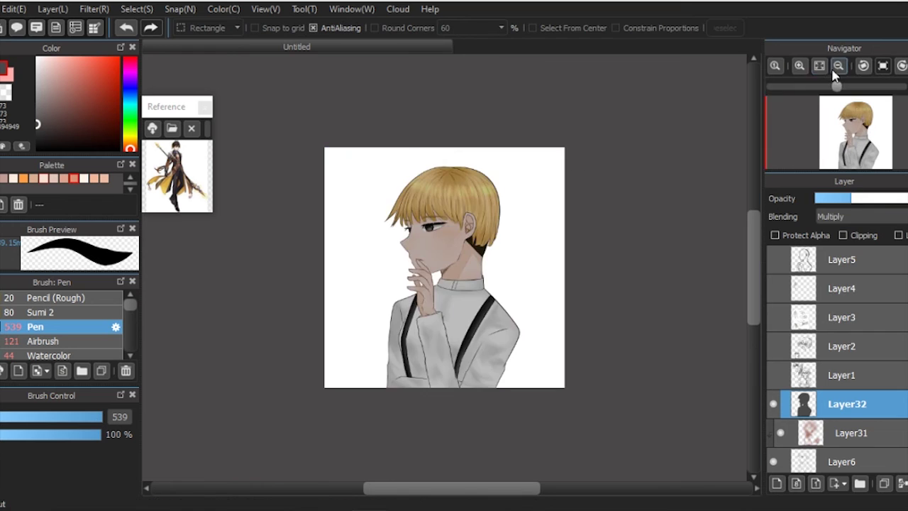
Add a clipped layer over the Multiply shadow and airbrush a soft white glow across the face, using size 228
{"action": "scroll", "coordinate": [836, 76], "scroll_direction": "up", "scroll_amount": 2}
{"action": "left_click", "coordinate": [775, 483]}
{"action": "key", "text": "b"}
{"action": "left_click", "coordinate": [46, 340]}
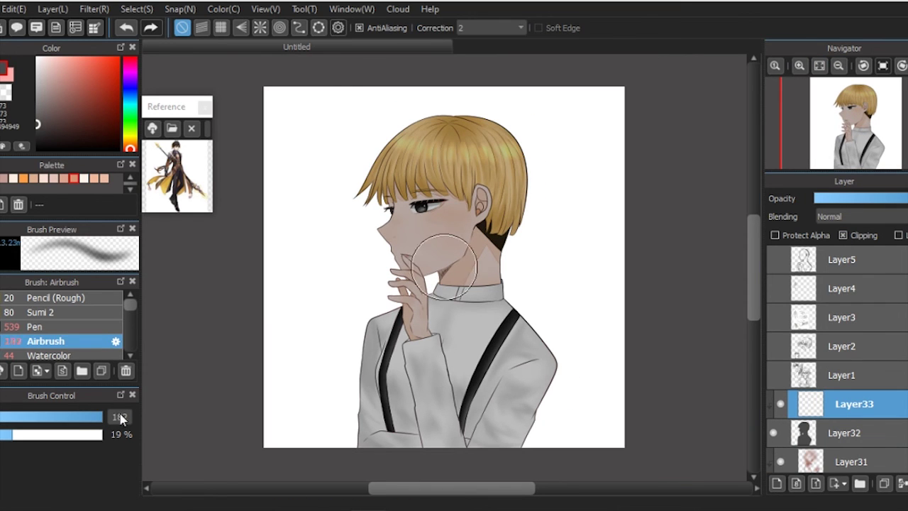
{"action": "scroll", "coordinate": [837, 75], "scroll_direction": "up", "scroll_amount": 2}
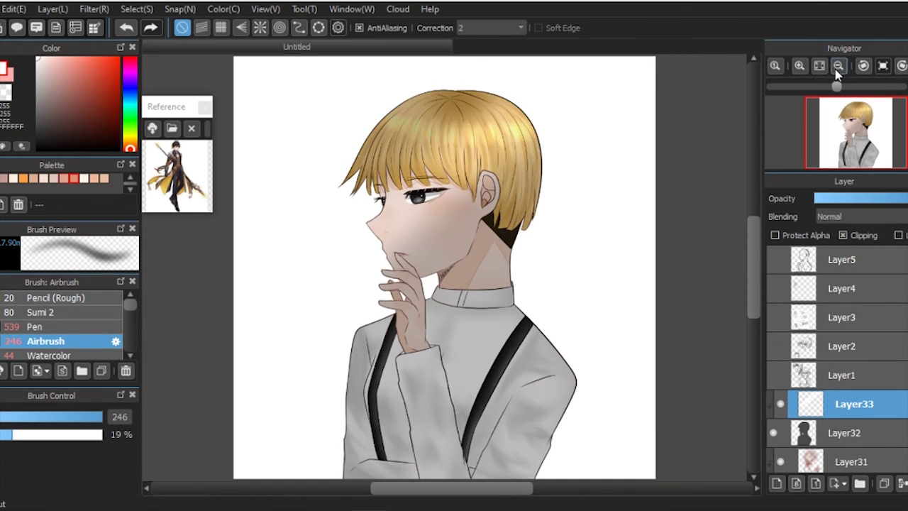
{"action": "scroll", "coordinate": [835, 75], "scroll_direction": "down", "scroll_amount": 3}
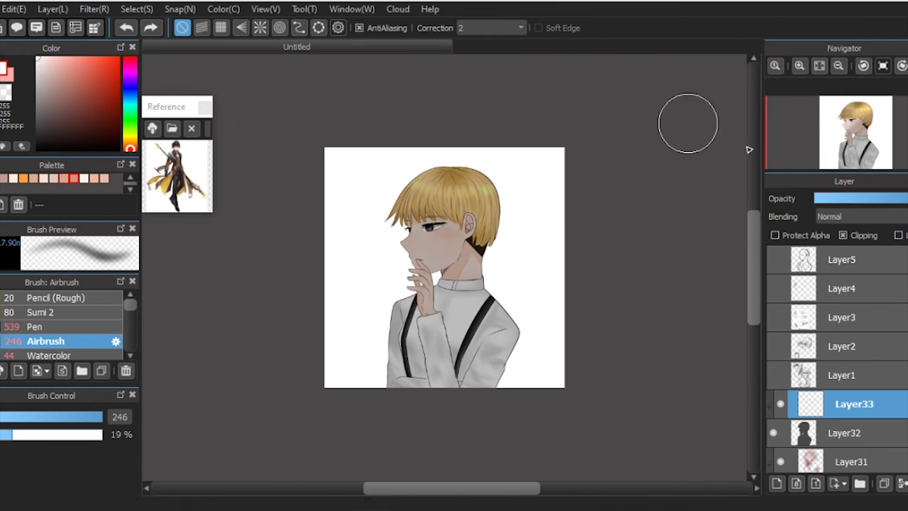
{"action": "left_click_drag", "start_coordinate": [505, 173], "coordinate": [497, 173]}
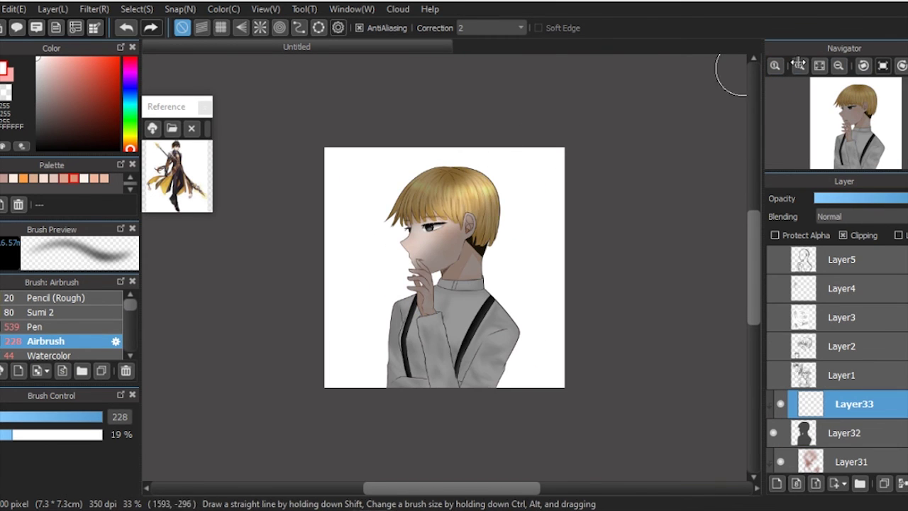
{"action": "scroll", "coordinate": [837, 74], "scroll_direction": "up", "scroll_amount": 2}
Add a layer at the bottom of the stack, airbrush the lower background in RGB 102, 102, 102 at size 1000, and reduce its opacity
{"action": "scroll", "coordinate": [837, 74], "scroll_direction": "down", "scroll_amount": 1}
{"action": "scroll", "coordinate": [830, 398], "scroll_direction": "down", "scroll_amount": 3}
{"action": "left_click", "coordinate": [813, 458]}
{"action": "left_click", "coordinate": [777, 483]}
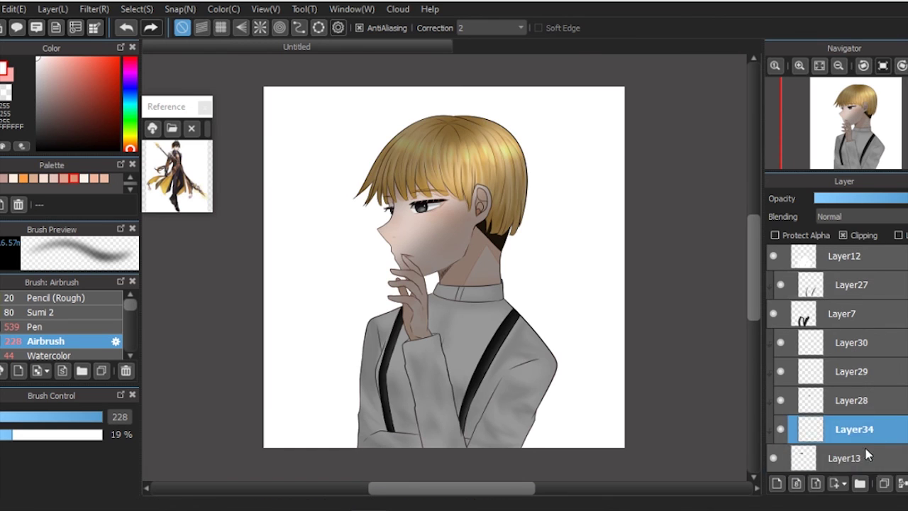
{"action": "left_click_drag", "start_coordinate": [867, 437], "coordinate": [861, 469]}
{"action": "scroll", "coordinate": [837, 75], "scroll_direction": "down", "scroll_amount": 1}
{"action": "left_click", "coordinate": [37, 113]}
{"action": "mouse_move", "coordinate": [298, 320]}
{"action": "left_mouse_down"}
{"action": "mouse_move", "coordinate": [261, 319]}
{"action": "mouse_move", "coordinate": [463, 405]}
{"action": "left_mouse_up"}
{"action": "scroll", "coordinate": [858, 124], "scroll_direction": "up", "scroll_amount": 2}
{"action": "left_click", "coordinate": [885, 200]}
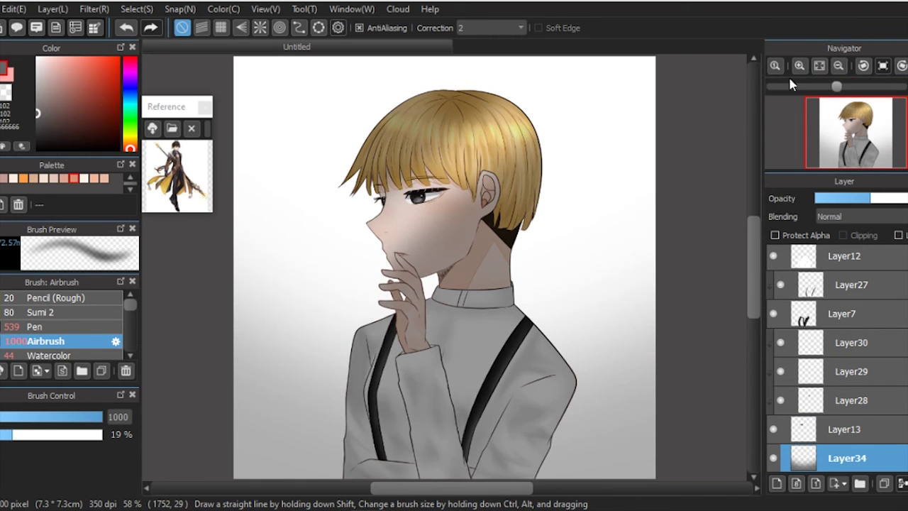
Add a layer above the shading and draw fine hair highlight strands with the Pen in RGB 255, 223, 168 at size 7, correction 40
{"action": "scroll", "coordinate": [802, 89], "scroll_direction": "up", "scroll_amount": 2}
{"action": "scroll", "coordinate": [824, 276], "scroll_direction": "down", "scroll_amount": 3}
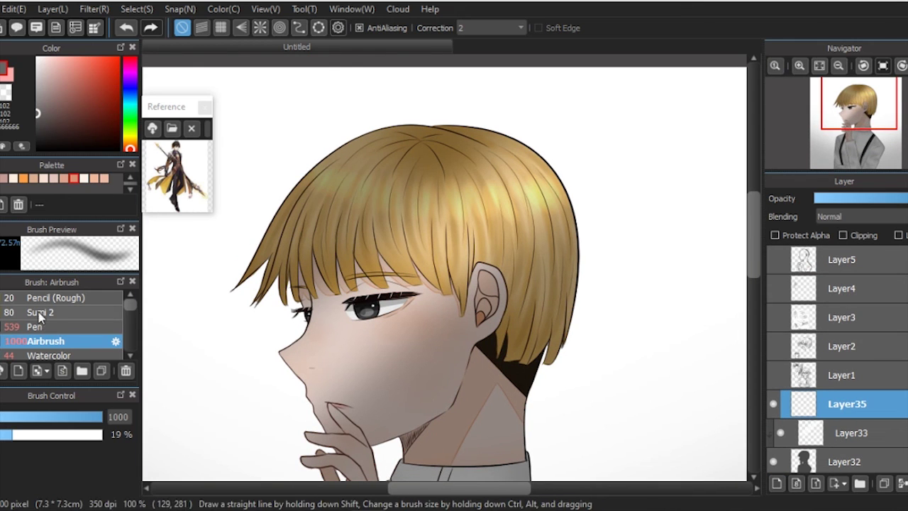
{"action": "left_click", "coordinate": [34, 326]}
{"action": "left_click", "coordinate": [441, 199], "text": "alt"}
{"action": "left_click", "coordinate": [489, 27]}
{"action": "left_click", "coordinate": [489, 414]}
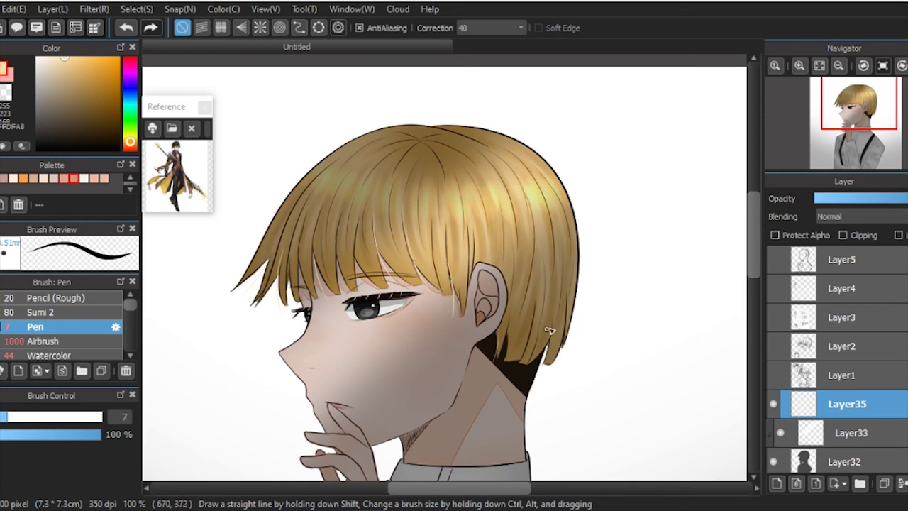
{"action": "left_click", "coordinate": [818, 65]}
{"action": "scroll", "coordinate": [855, 127], "scroll_direction": "up", "scroll_amount": 3}
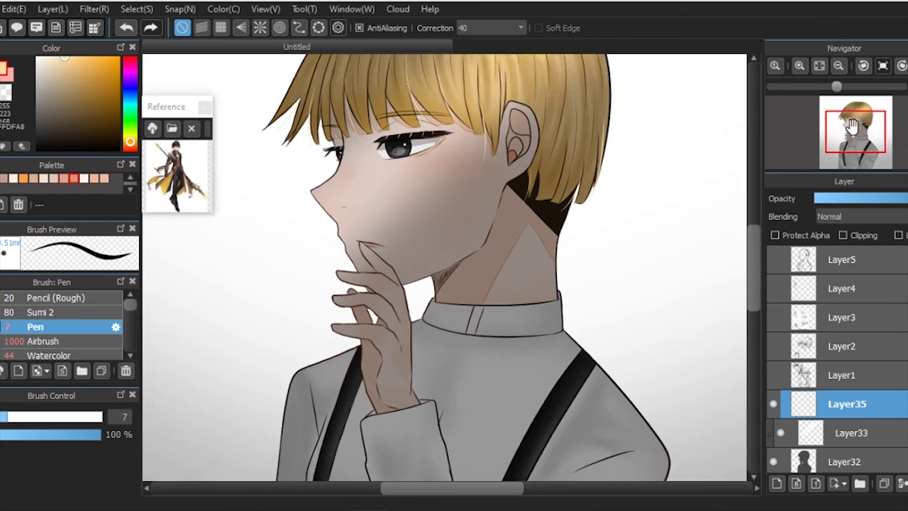
{"action": "left_click_drag", "start_coordinate": [855, 128], "coordinate": [854, 124]}
{"action": "left_click", "coordinate": [819, 66]}
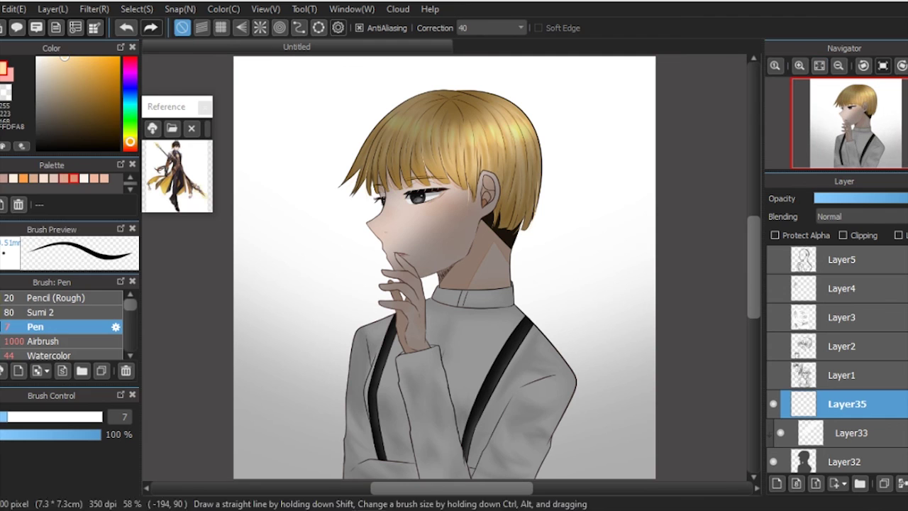
Add a new top layer and handwrite the artist's signature with 2021 above it in black using Sumi 2 at size 13.3
{"action": "scroll", "coordinate": [837, 354], "scroll_direction": "up", "scroll_amount": 3}
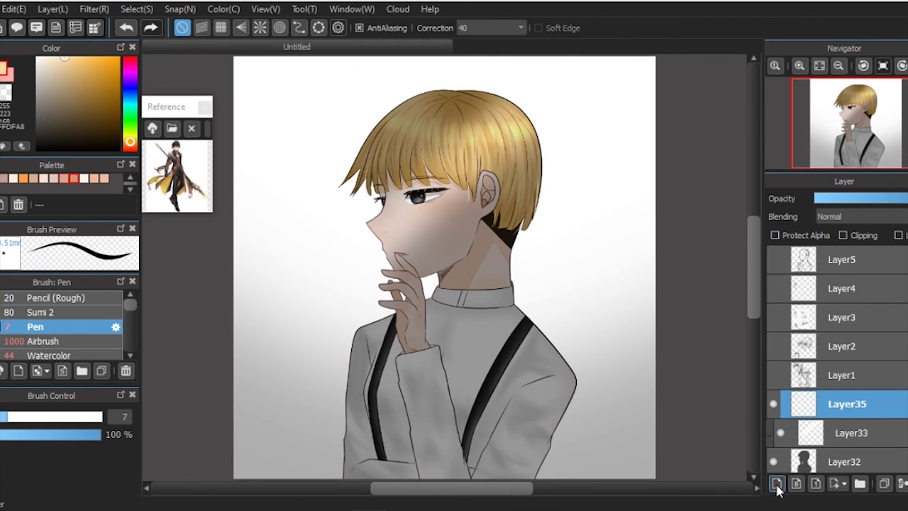
{"action": "left_click", "coordinate": [775, 484]}
{"action": "scroll", "coordinate": [496, 355], "scroll_direction": "up", "scroll_amount": 3}
{"action": "left_click", "coordinate": [39, 312]}
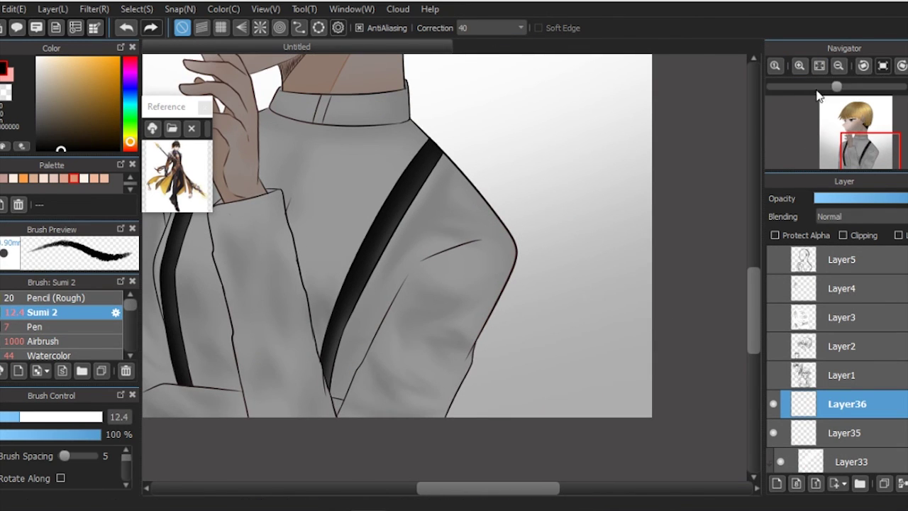
{"action": "scroll", "coordinate": [854, 120], "scroll_direction": "up", "scroll_amount": 2}
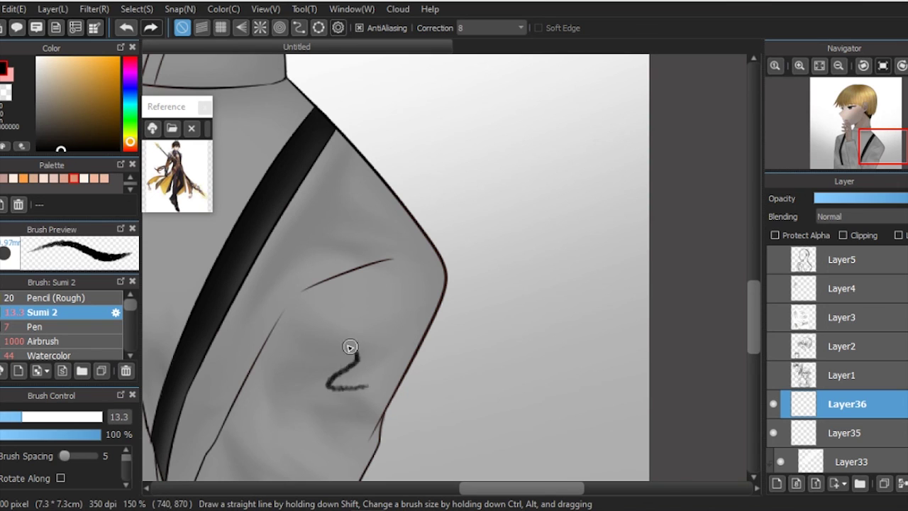
{"action": "key", "text": "ctrl+z"}
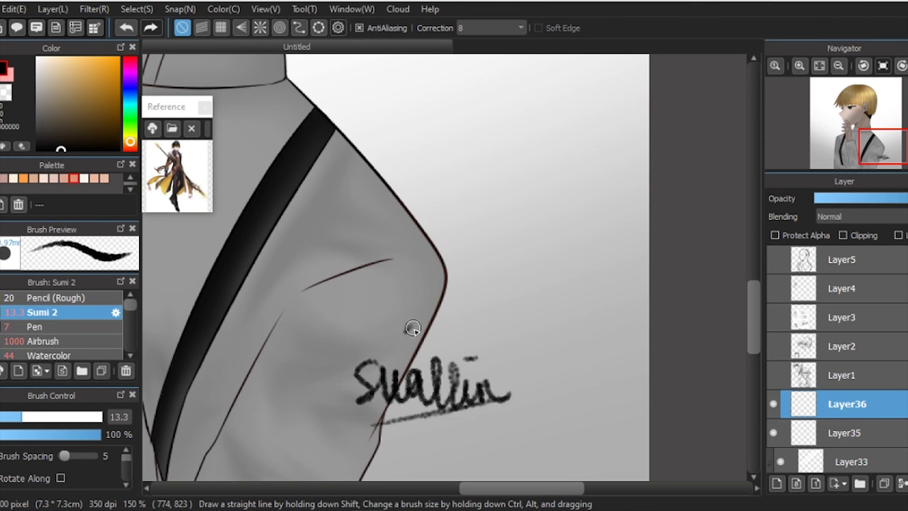
{"action": "scroll", "coordinate": [782, 97], "scroll_direction": "down", "scroll_amount": 3}
Transform the signature and move it onto the lower sleeve near the canvas's bottom edge
{"action": "key", "text": "ctrl+t"}
{"action": "scroll", "coordinate": [783, 97], "scroll_direction": "up", "scroll_amount": 2}
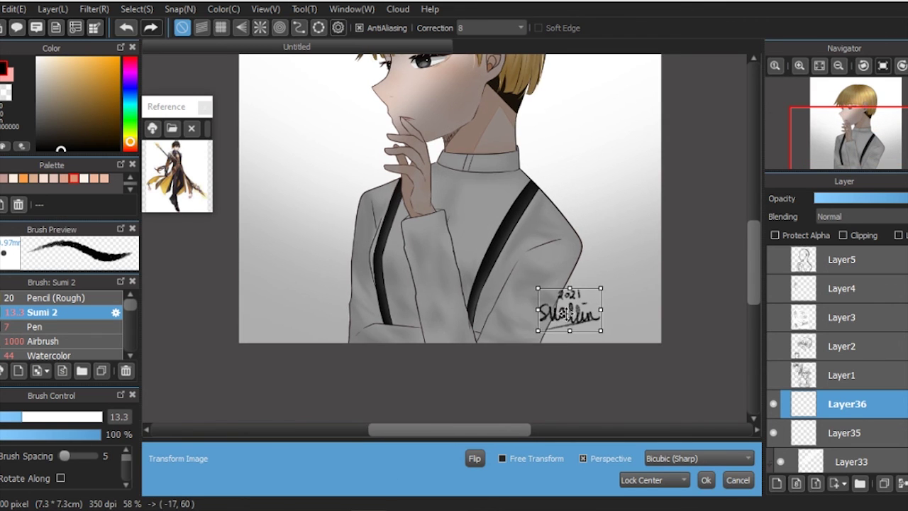
{"action": "left_click", "coordinate": [706, 479]}
Recolour the signature white on a clipped layer with the Pen at size 228, and merge that layer down into the signature
{"action": "left_click", "coordinate": [777, 483]}
{"action": "left_click", "coordinate": [843, 235]}
{"action": "left_click", "coordinate": [39, 326]}
{"action": "left_click_drag", "start_coordinate": [21, 417], "coordinate": [102, 417]}
{"action": "left_click", "coordinate": [39, 59]}
{"action": "left_click_drag", "start_coordinate": [519, 357], "coordinate": [541, 357]}
{"action": "scroll", "coordinate": [851, 131], "scroll_direction": "down", "scroll_amount": 2}
{"action": "left_click", "coordinate": [901, 483]}
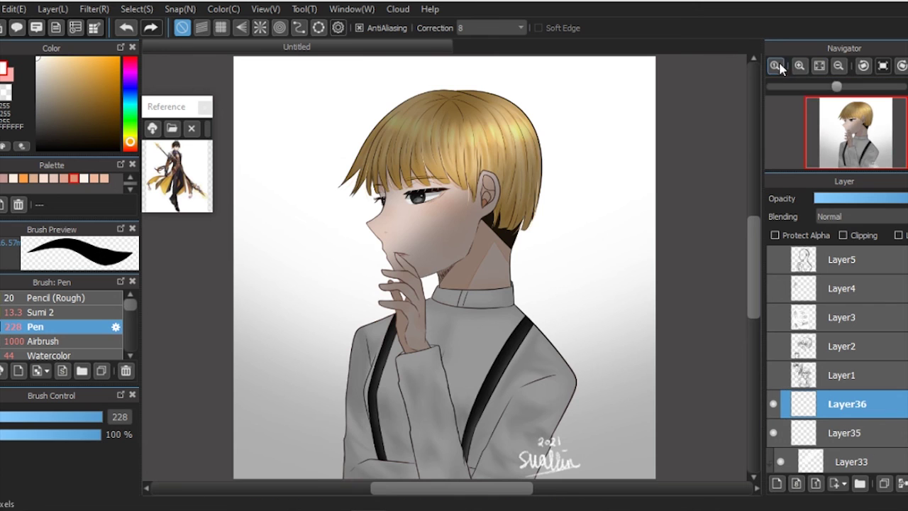
{"action": "scroll", "coordinate": [854, 115], "scroll_direction": "up", "scroll_amount": 3}
{"action": "scroll", "coordinate": [853, 116], "scroll_direction": "down", "scroll_amount": 2}
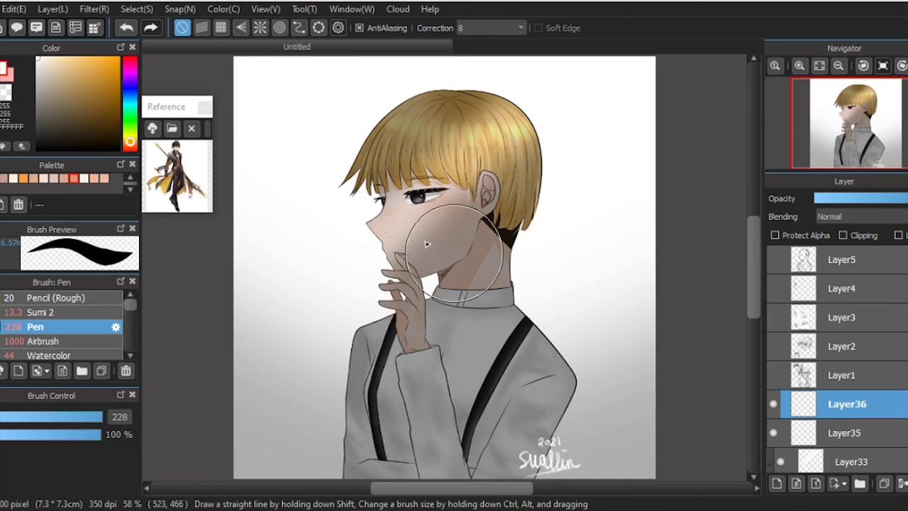